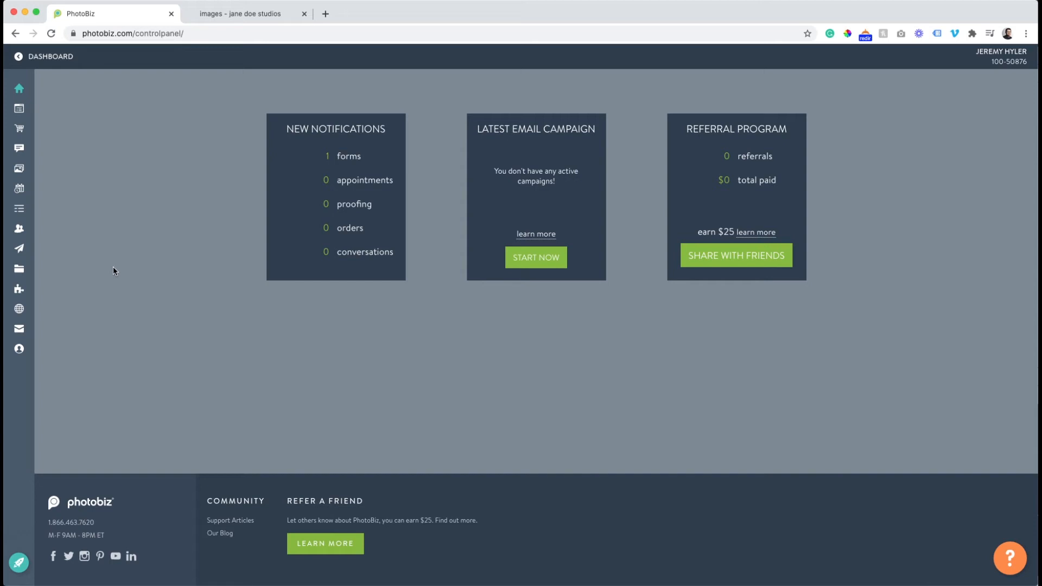
Open the record of the contact whose type is Lead from the Contacts list.
mouse_move(48, 148)
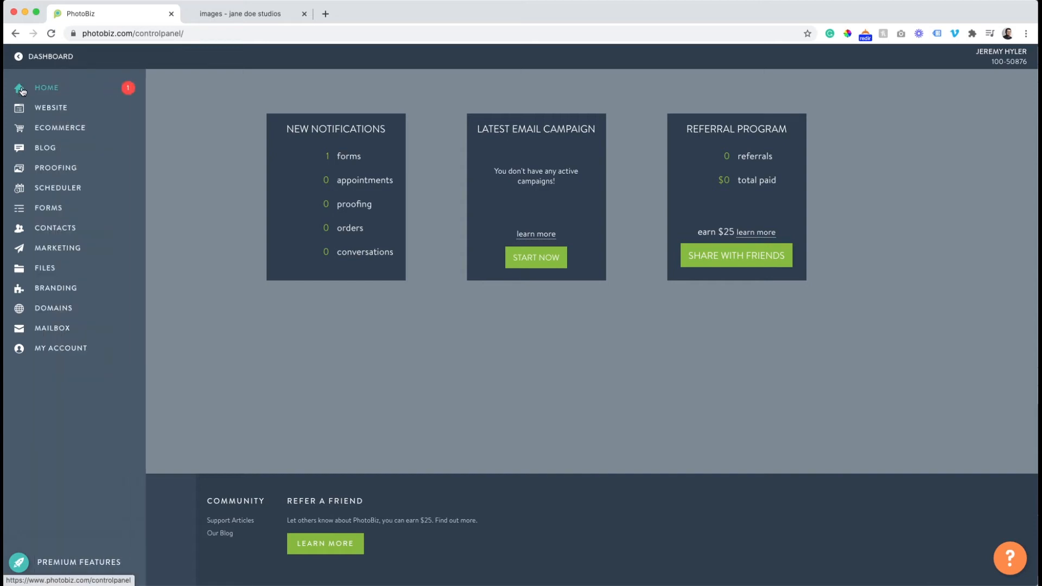
left_click(63, 228)
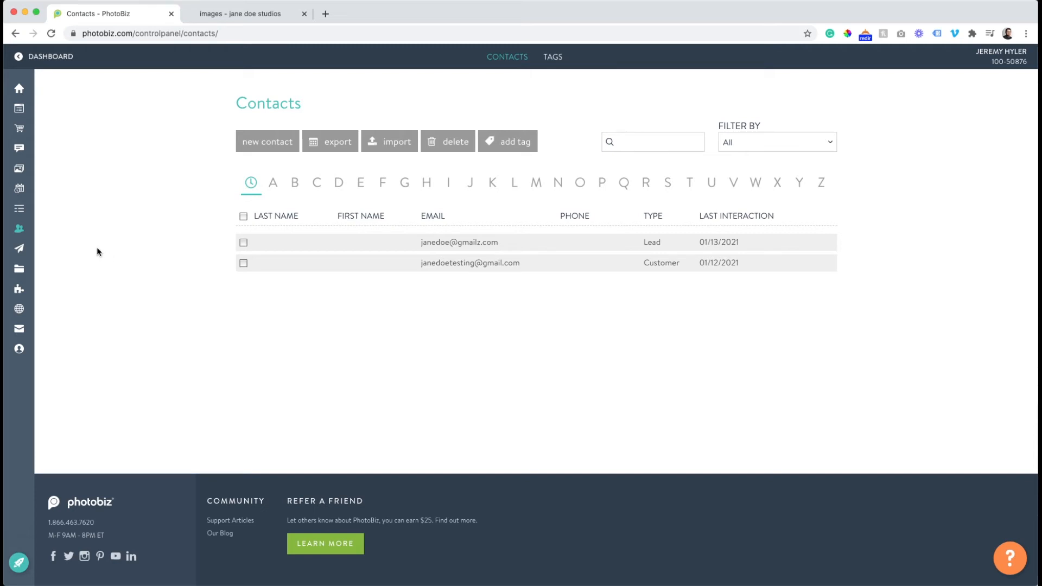
left_click(446, 248)
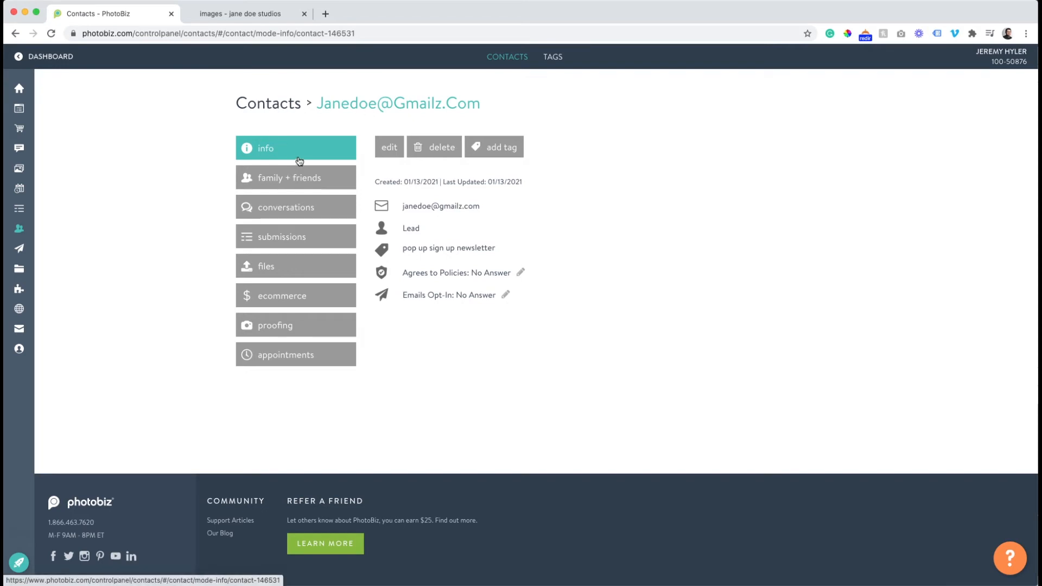
Examine the lead's family + friends, conversations, submissions, files, ecommerce, proofing, appointments and info sections, including the tagging options.
left_click(300, 184)
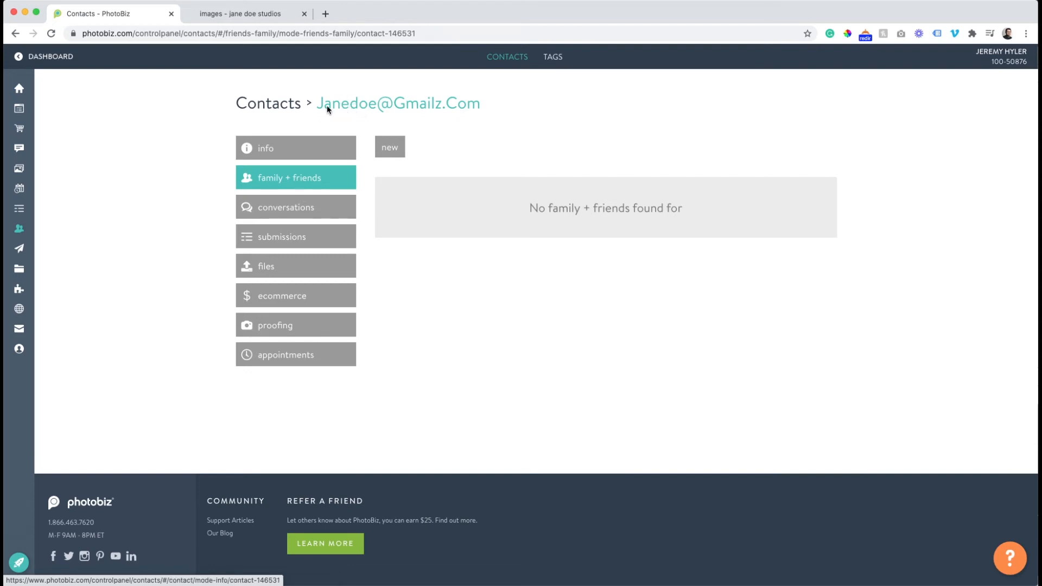
left_click(286, 206)
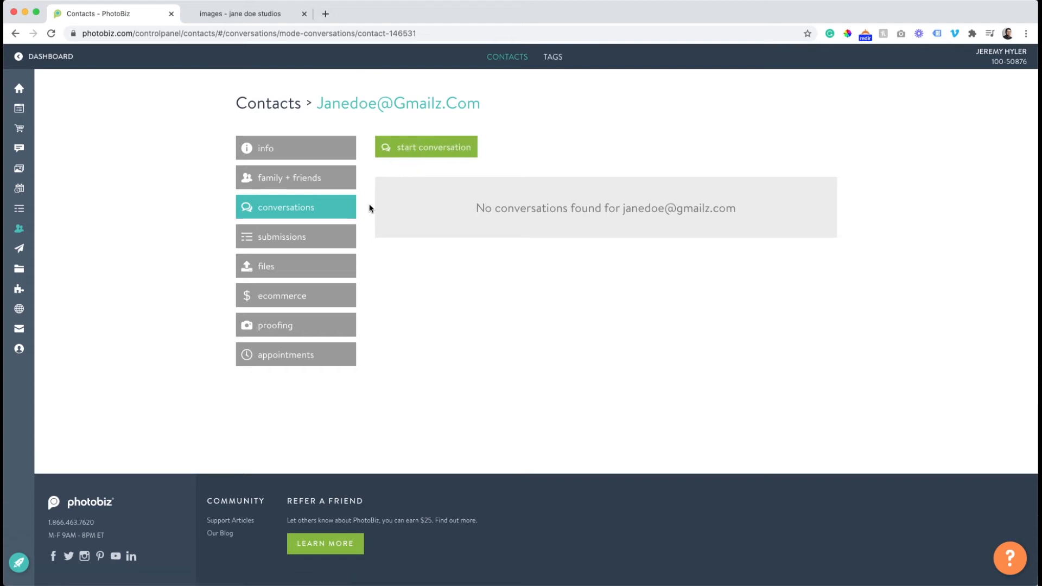
left_click(333, 235)
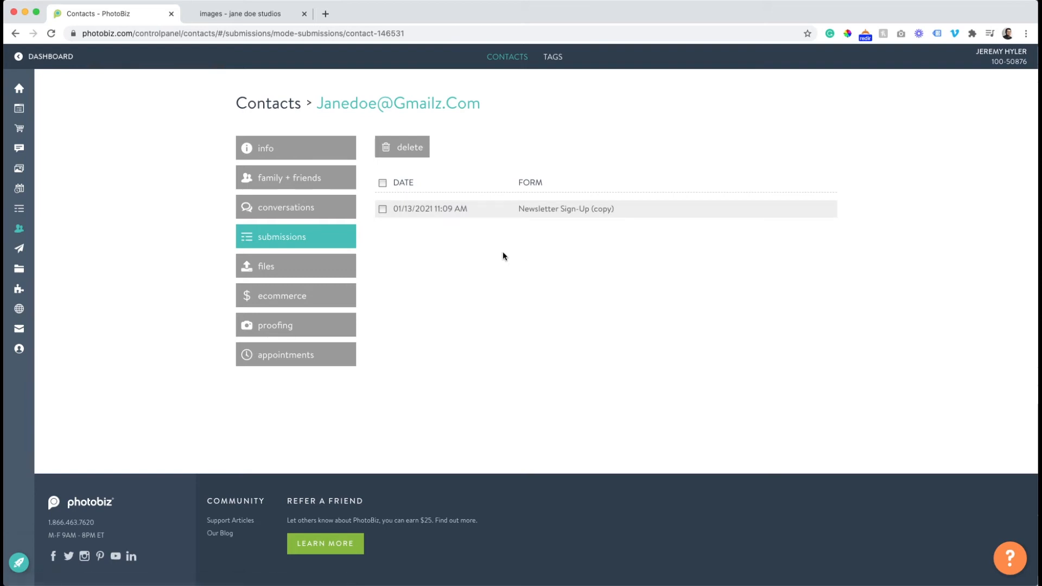
left_click(320, 271)
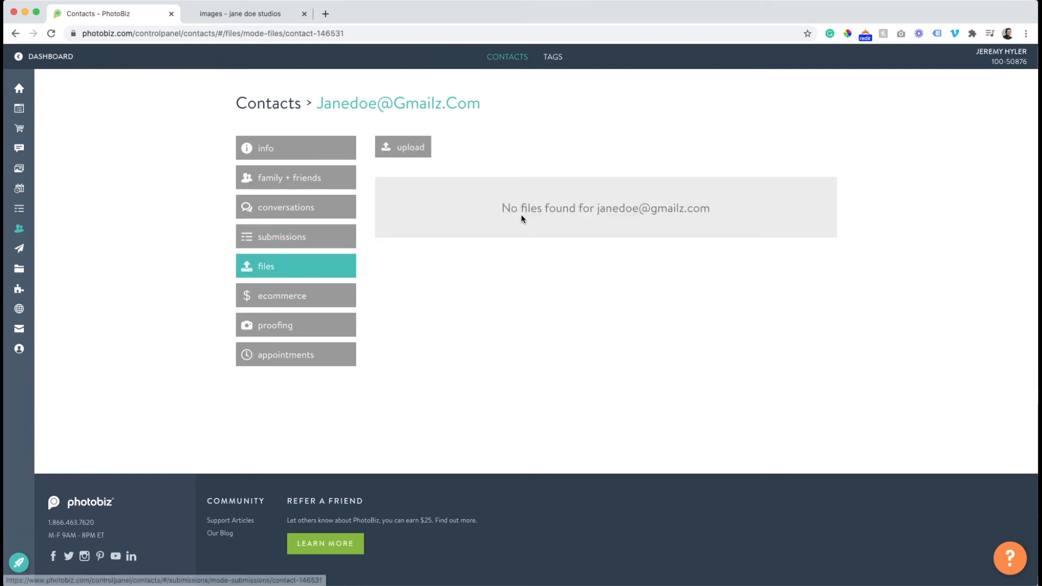
left_click(265, 293)
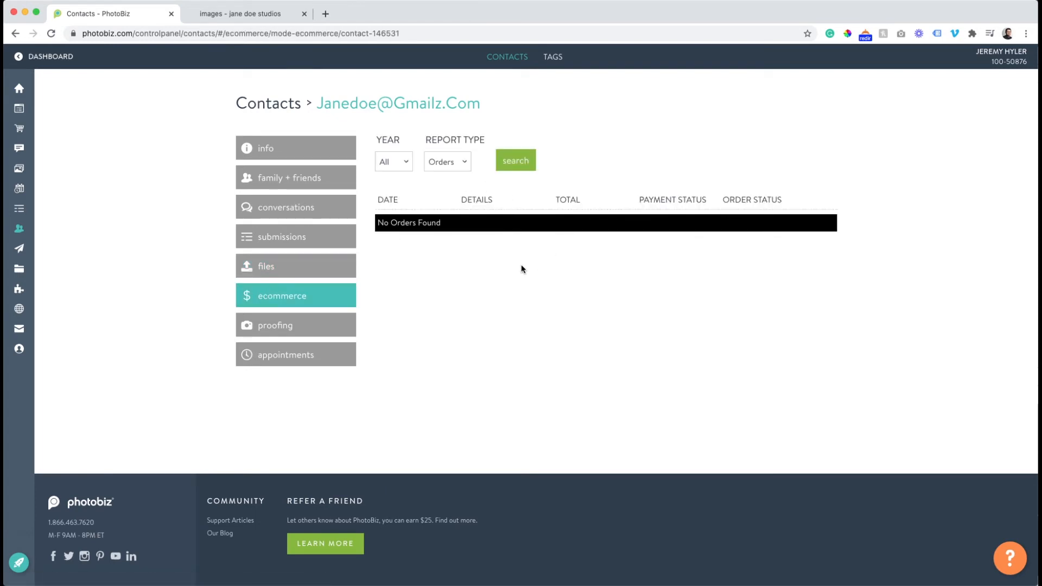
left_click(309, 332)
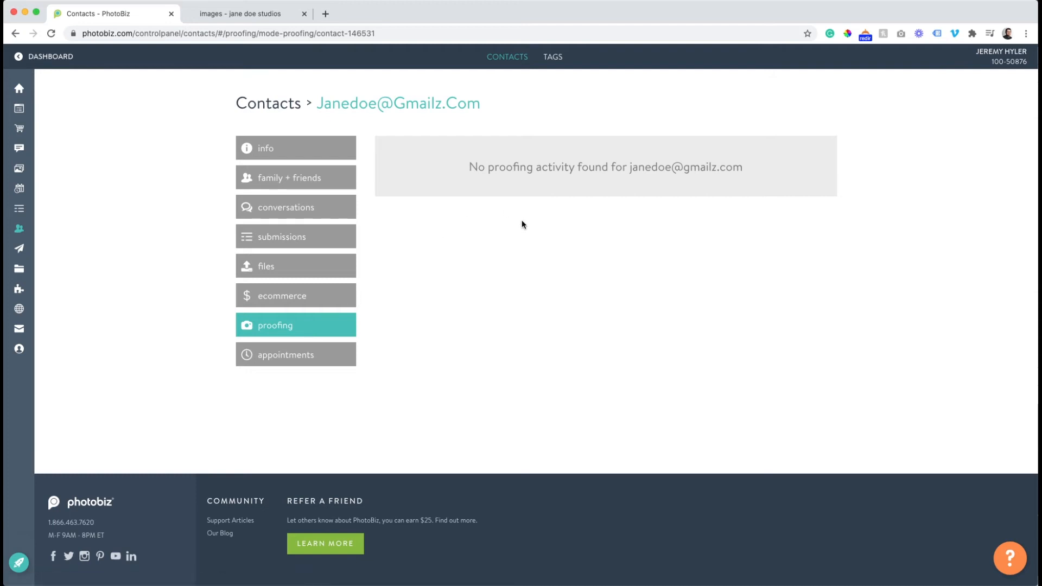
left_click(326, 361)
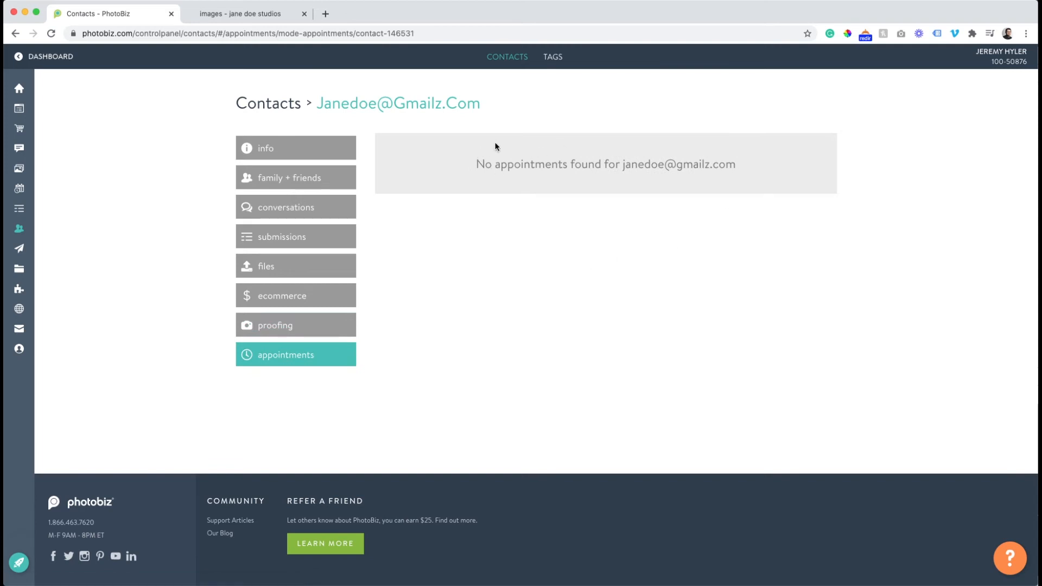
left_click(317, 154)
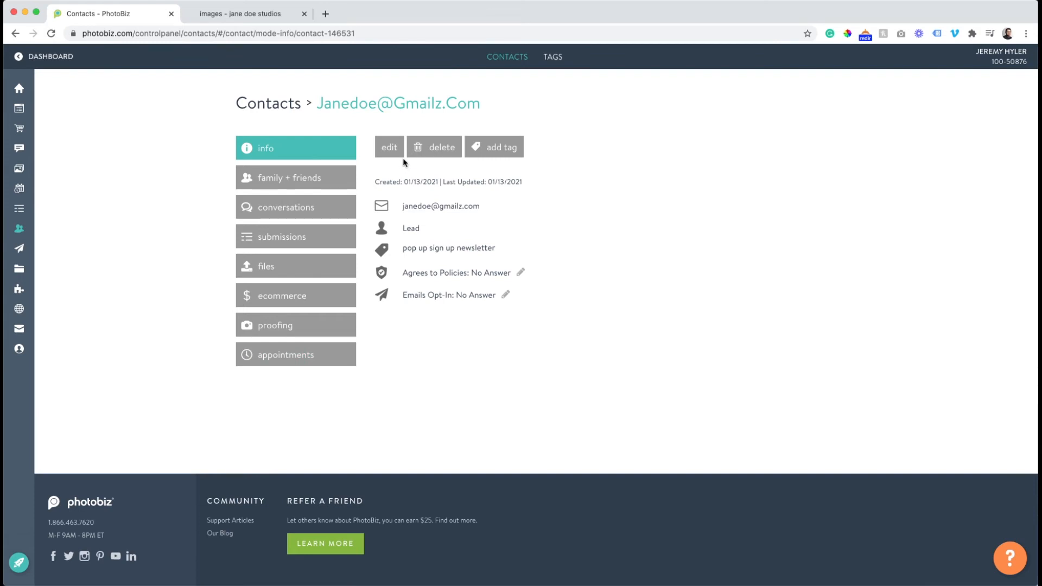
left_click(511, 153)
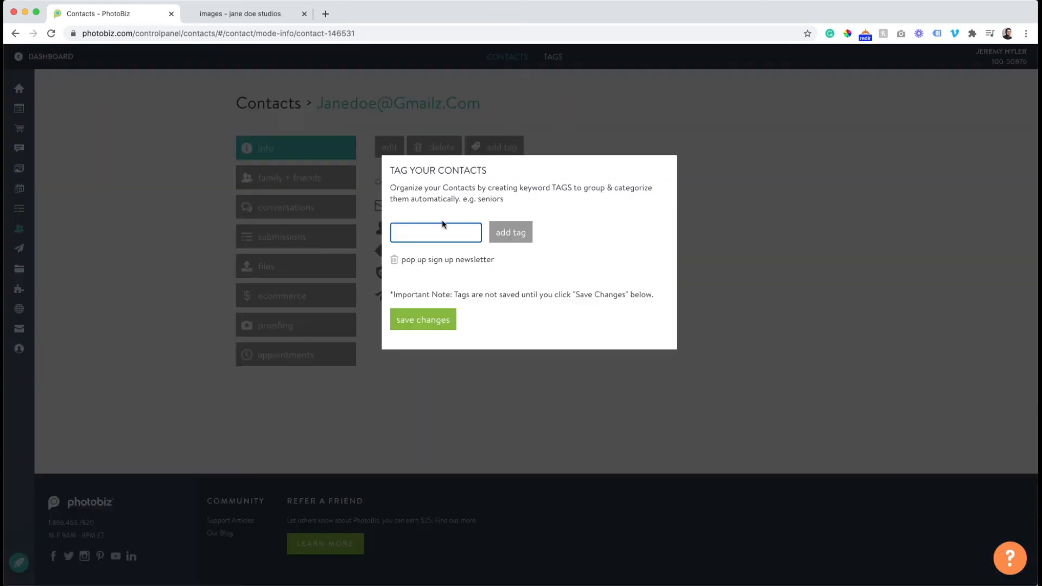
left_click(703, 191)
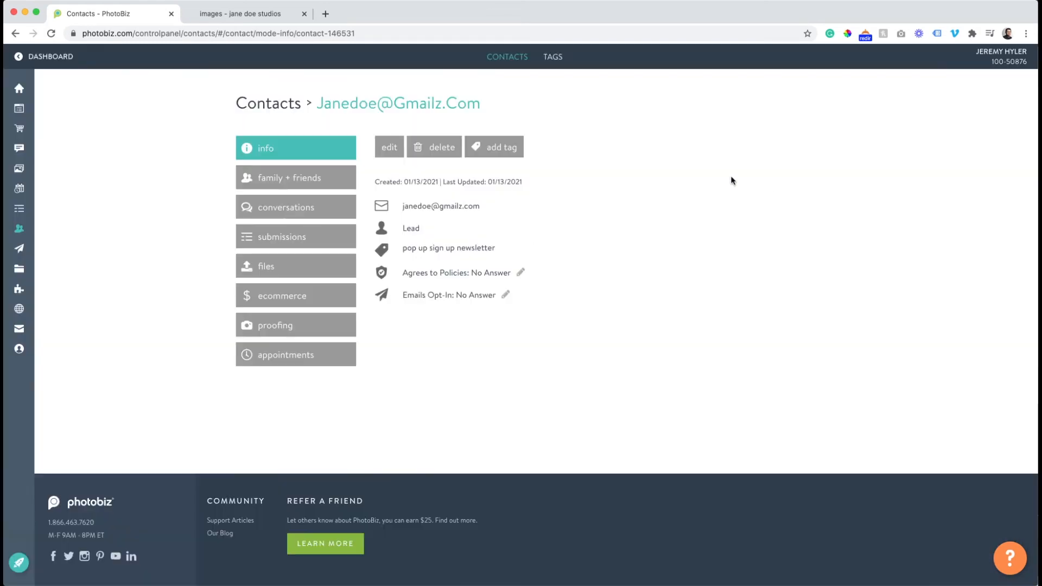
Add the tag "seniors" to the lead's contact details, save the contact, and open the list of tags.
left_click(387, 146)
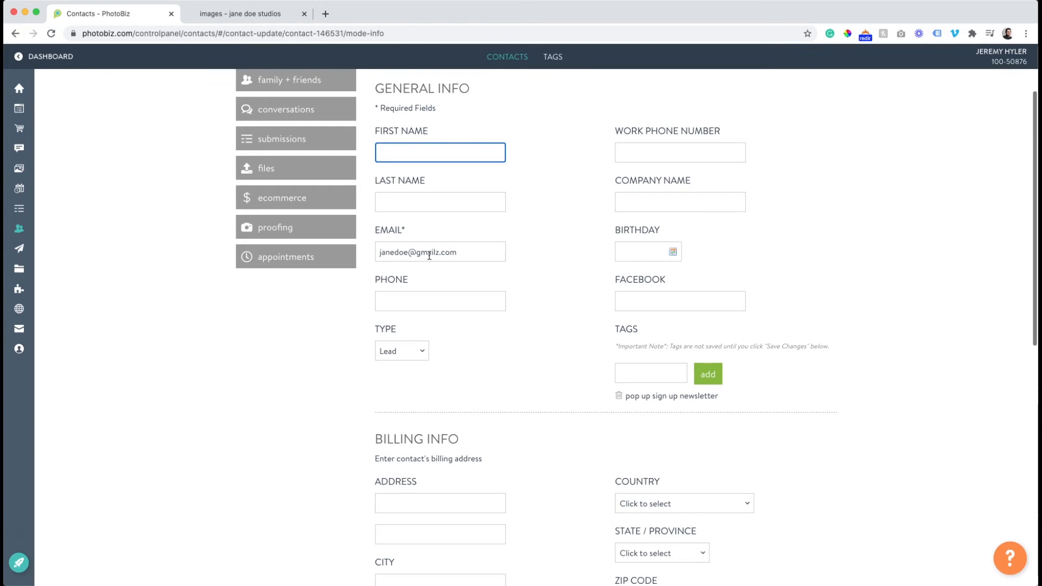
left_click(407, 352)
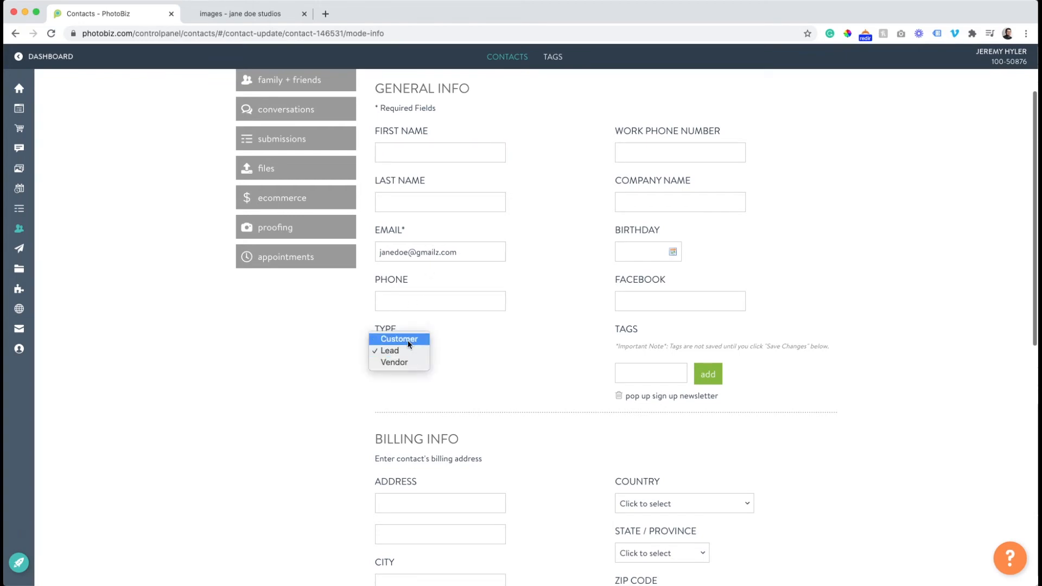
left_click(547, 333)
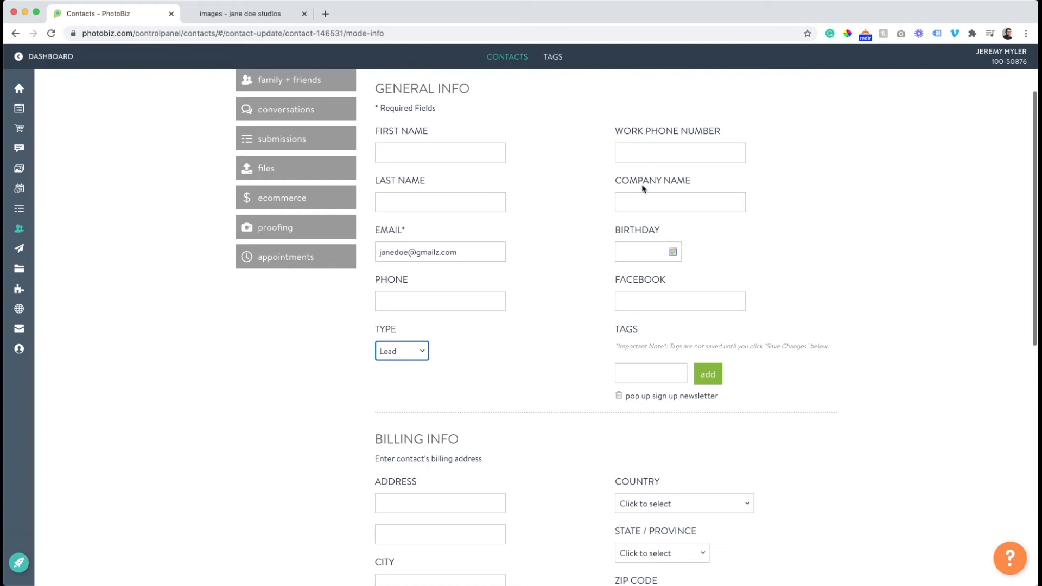
scroll(624, 255, "down", 2)
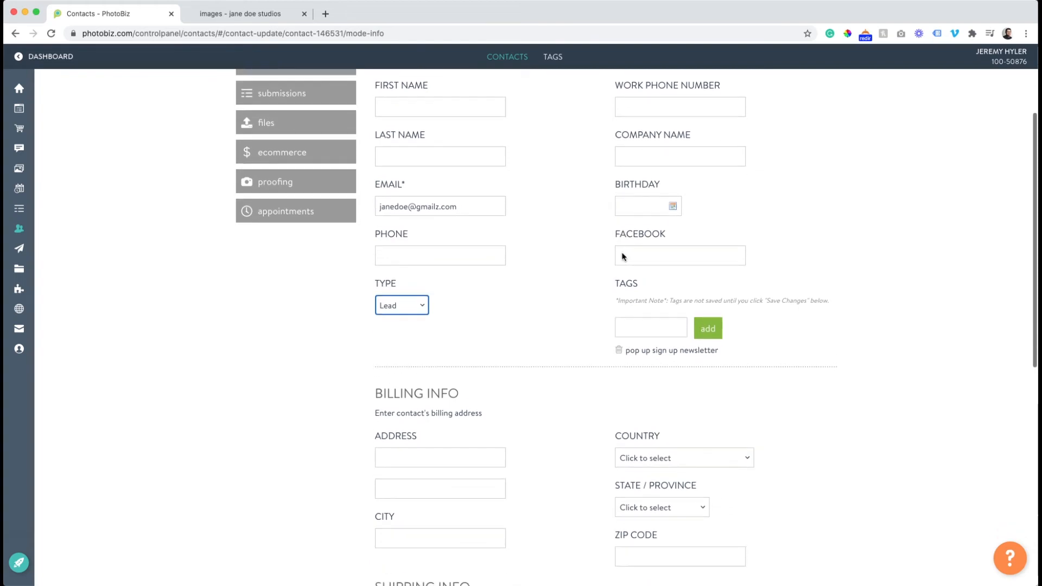
scroll(620, 242, "down", 10)
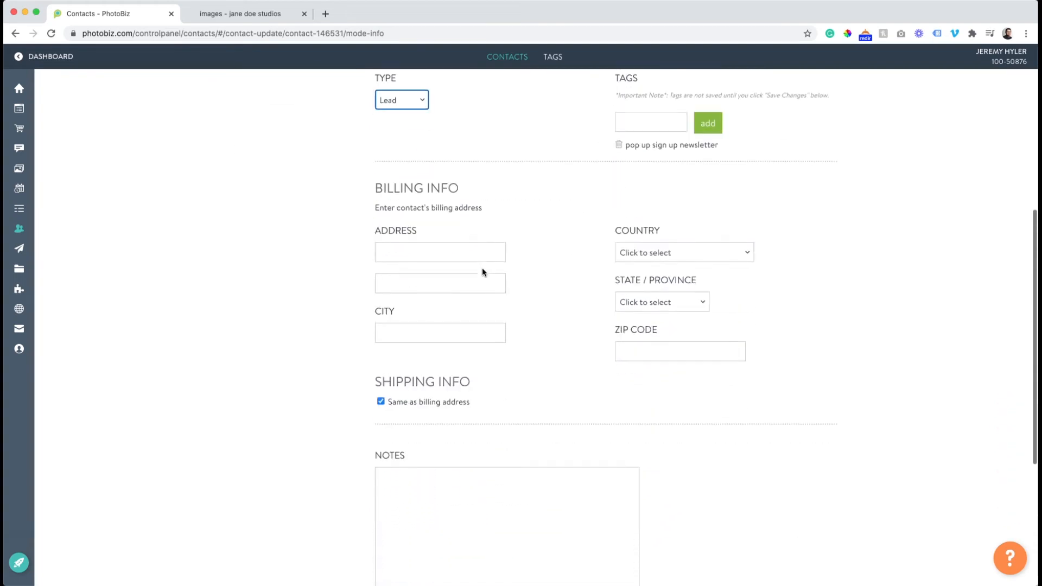
scroll(463, 372, "up", 14)
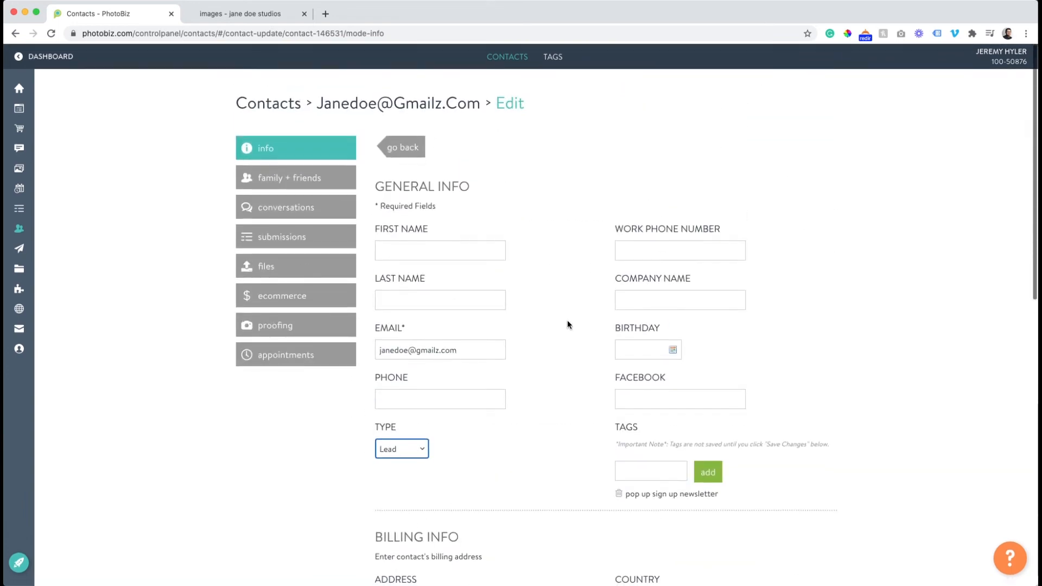
scroll(567, 324, "down", 5)
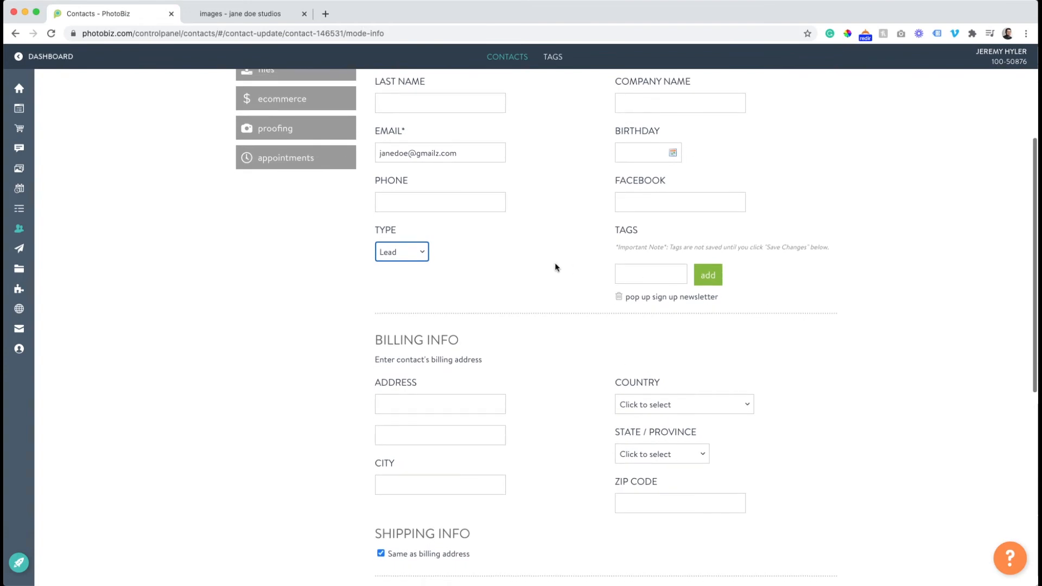
left_click(653, 278)
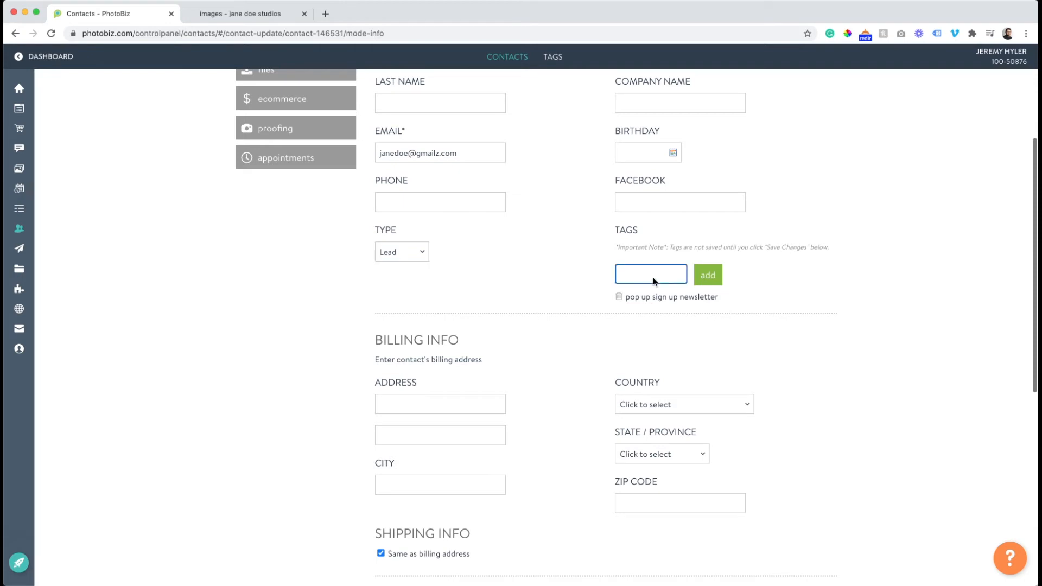
type("seniors")
scroll(415, 231, "down", 8)
left_click(413, 372)
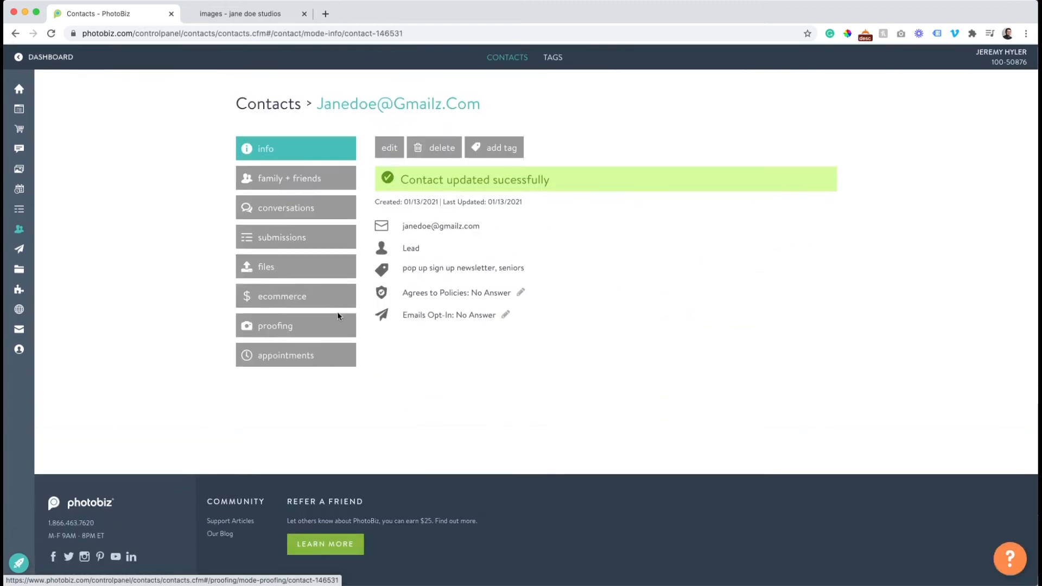
left_click(555, 58)
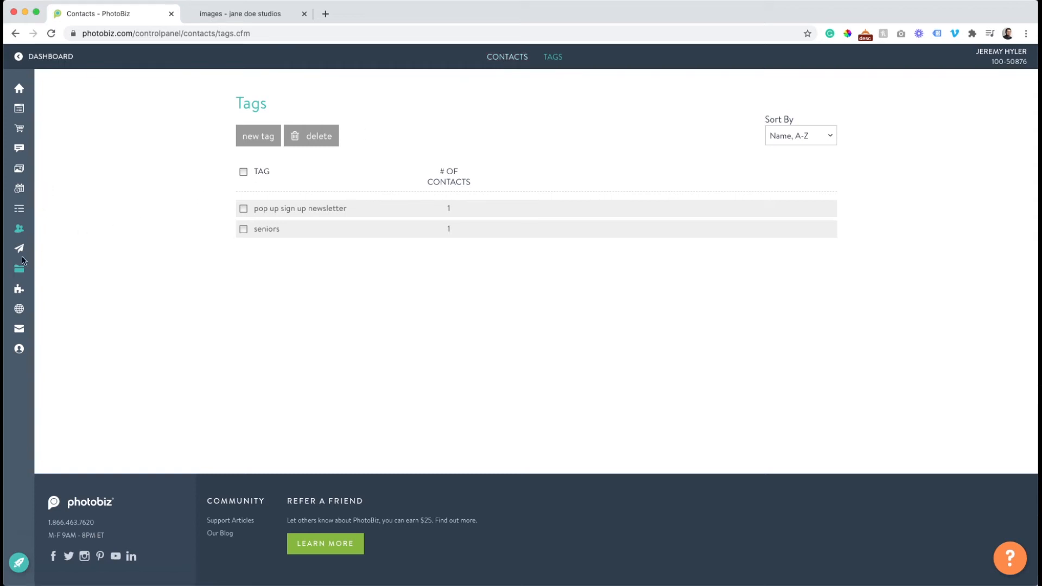
Add a form block near the end of the website's home page and open its settings.
mouse_move(22, 260)
mouse_move(38, 108)
left_click(38, 108)
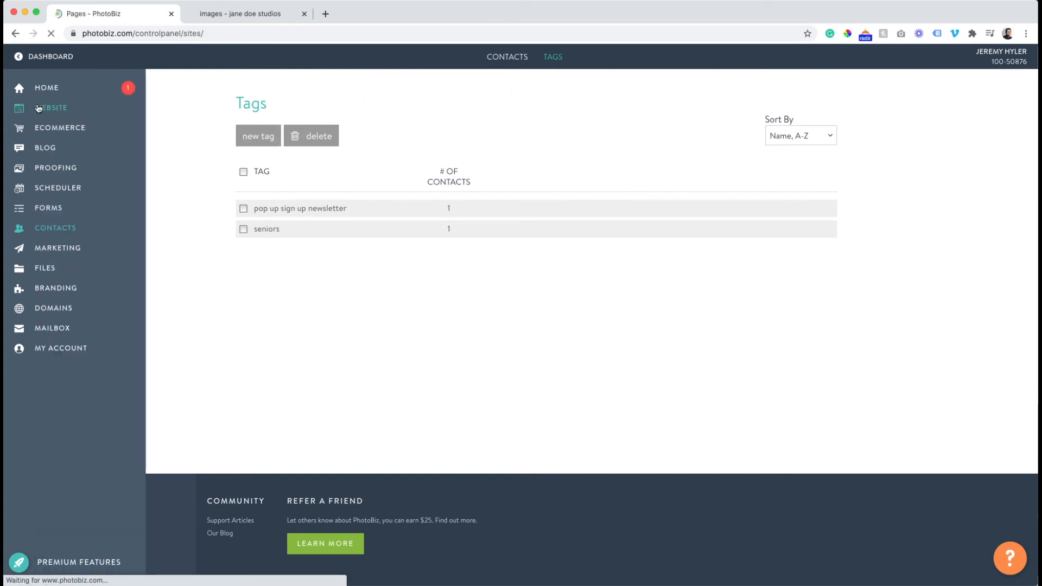
scroll(207, 116, "down", 15)
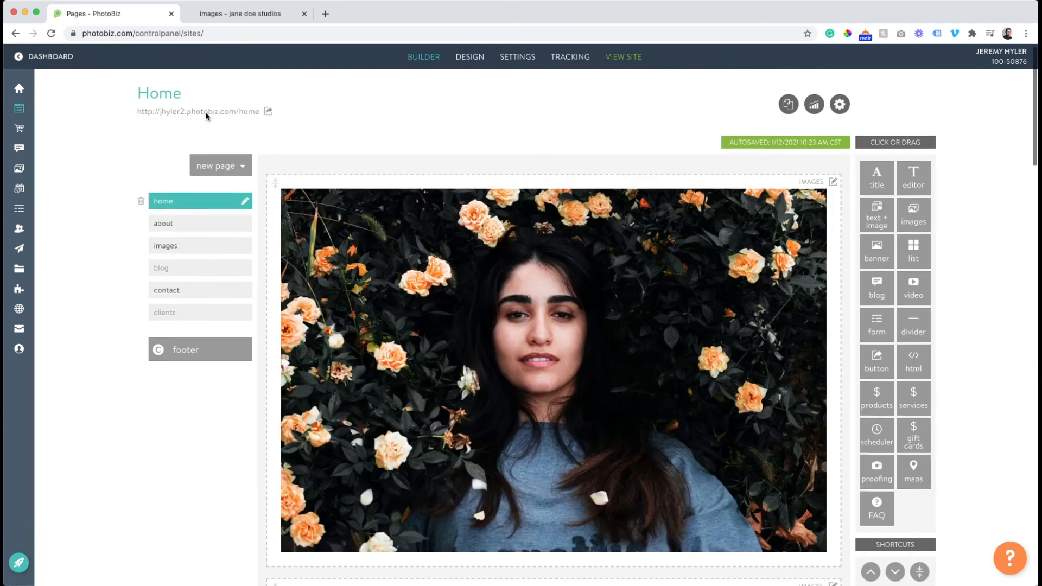
scroll(205, 115, "down", 8)
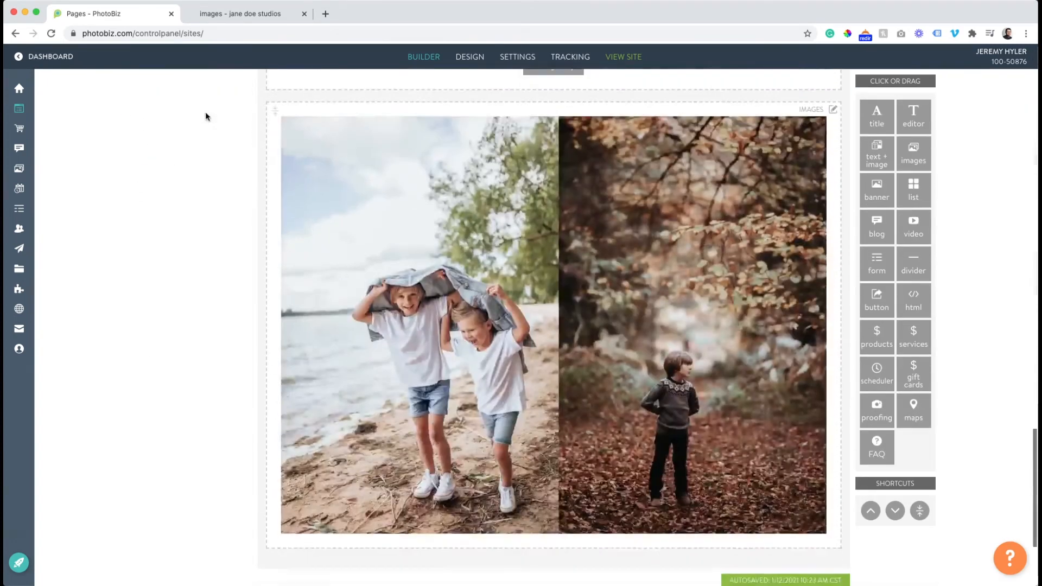
left_click_drag(876, 157, 598, 386)
left_click(576, 431)
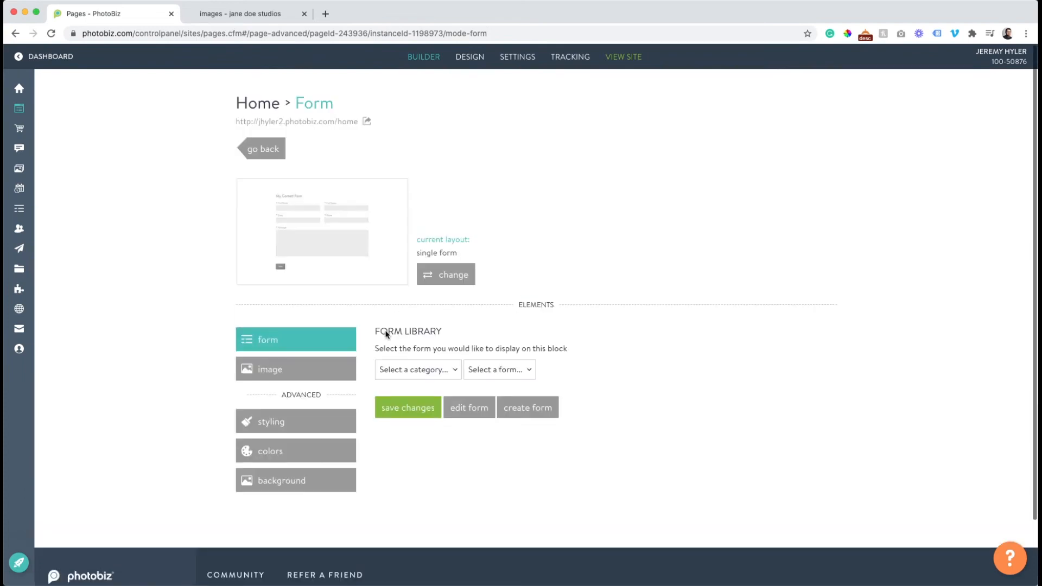
Set the form block's category to My Contact Forms and create a new form from the Simple contact template.
left_click(412, 370)
left_click(413, 377)
left_click(505, 369)
left_click(578, 463)
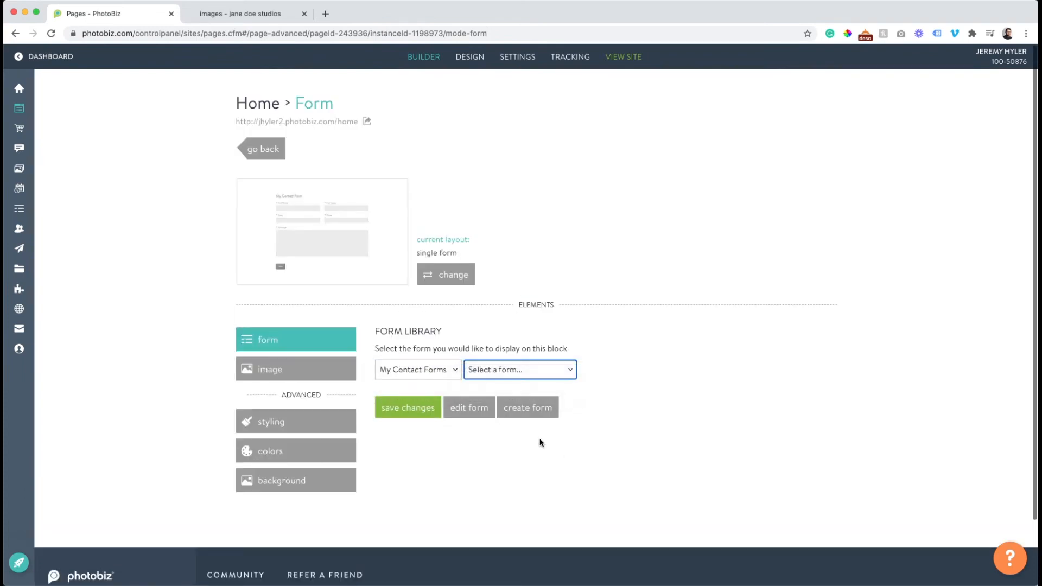
left_click(522, 407)
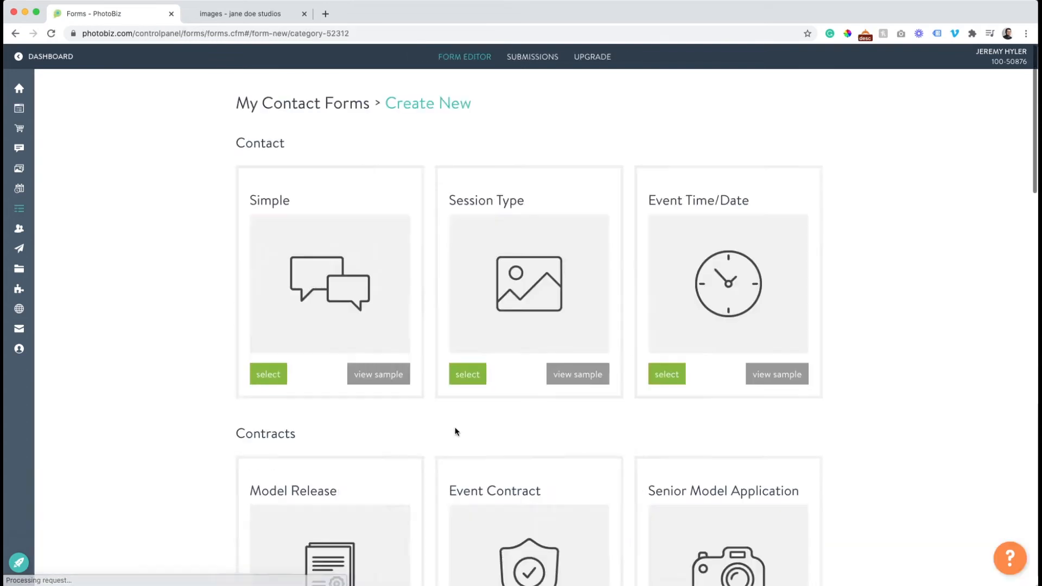
scroll(302, 324, "down", 1)
left_click(265, 349)
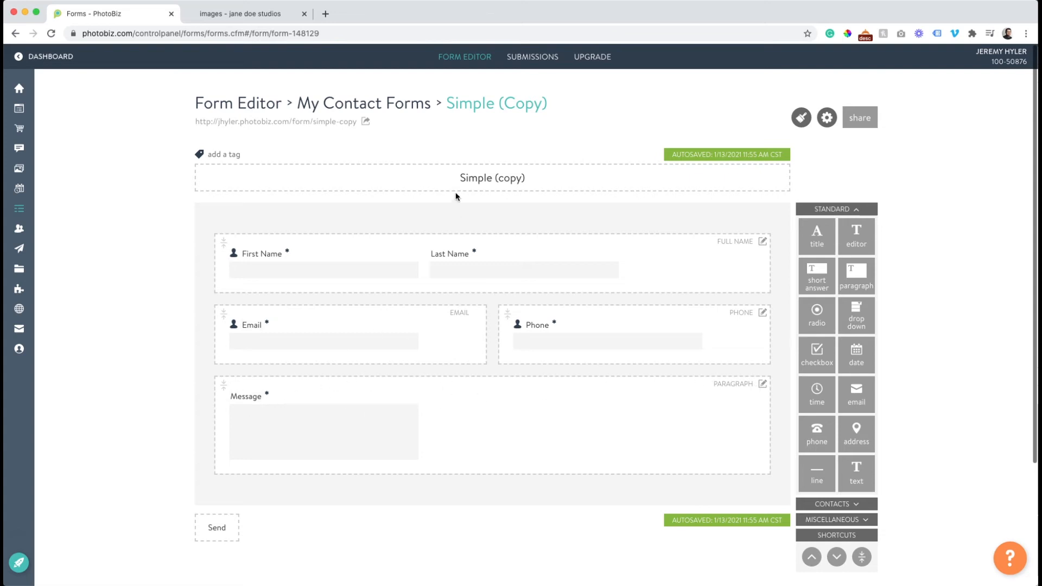
Tag contacts collected through the Simple (copy) form with "Homepage contact" and save the changes.
left_click(221, 155)
type("Ho")
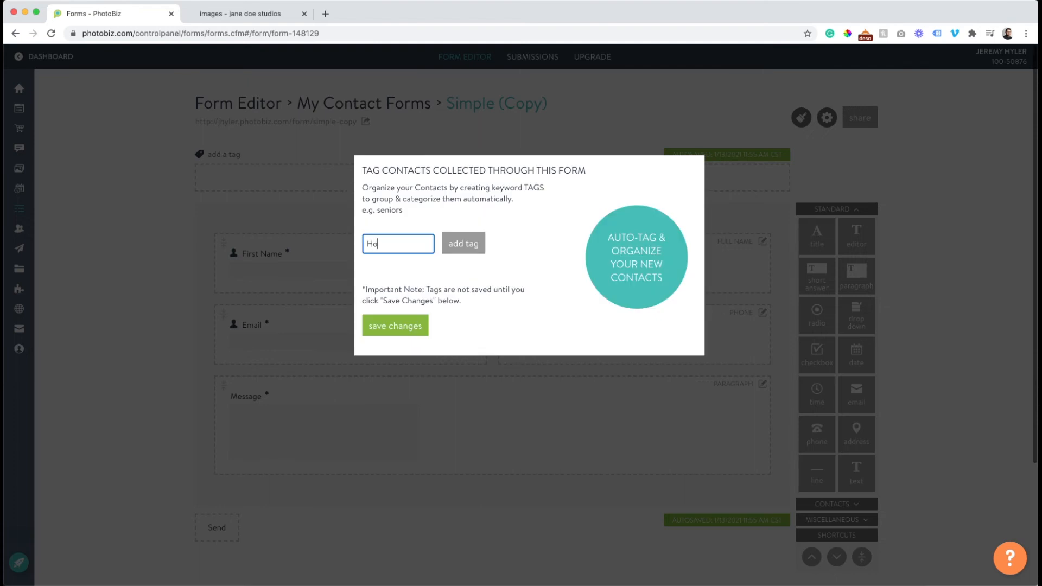
type("mepage contact")
left_click(464, 242)
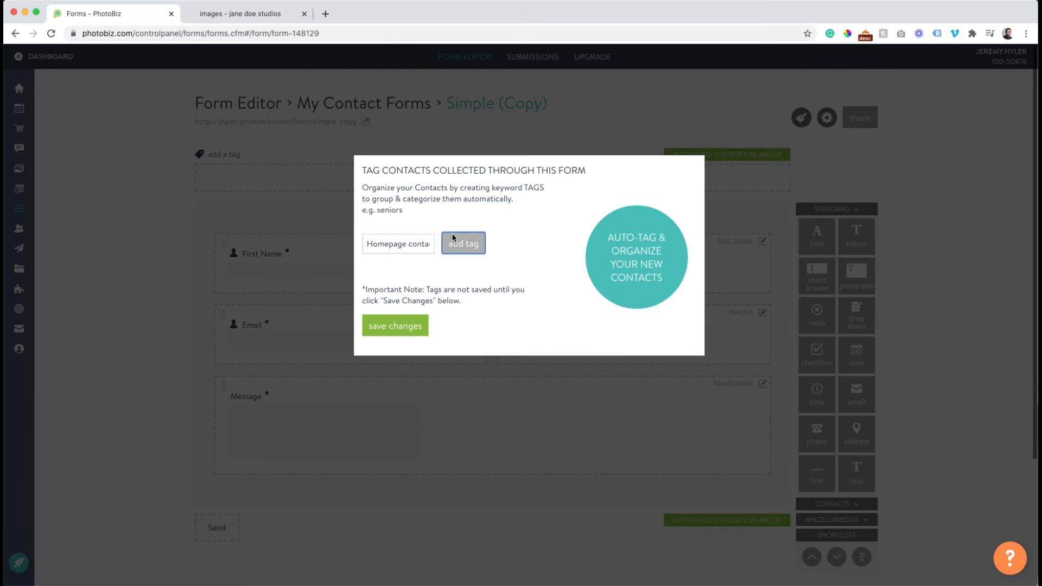
left_click(410, 333)
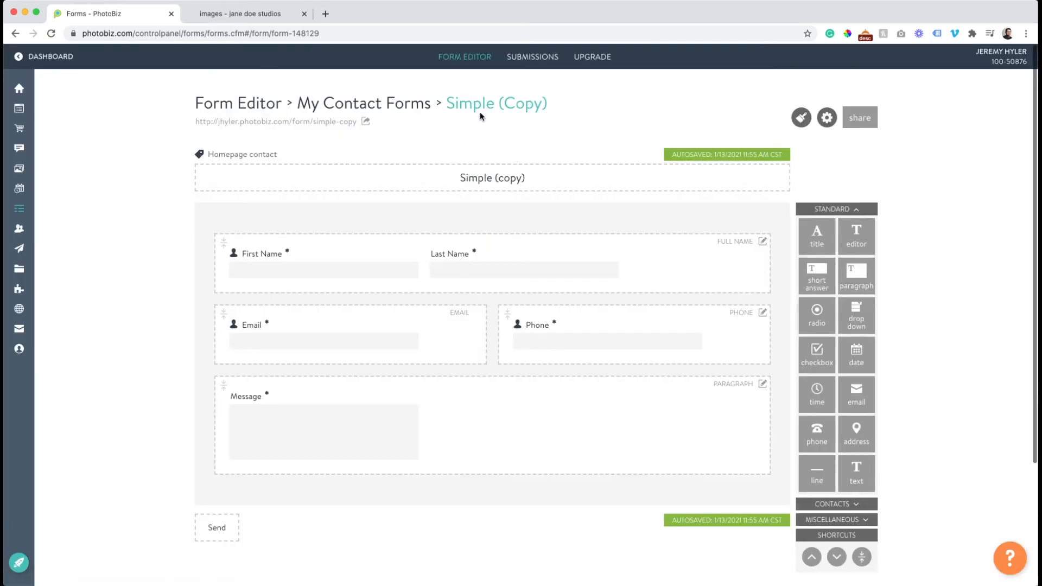
Return to the My Contact Forms list and reopen the Simple (copy) form.
left_click(451, 62)
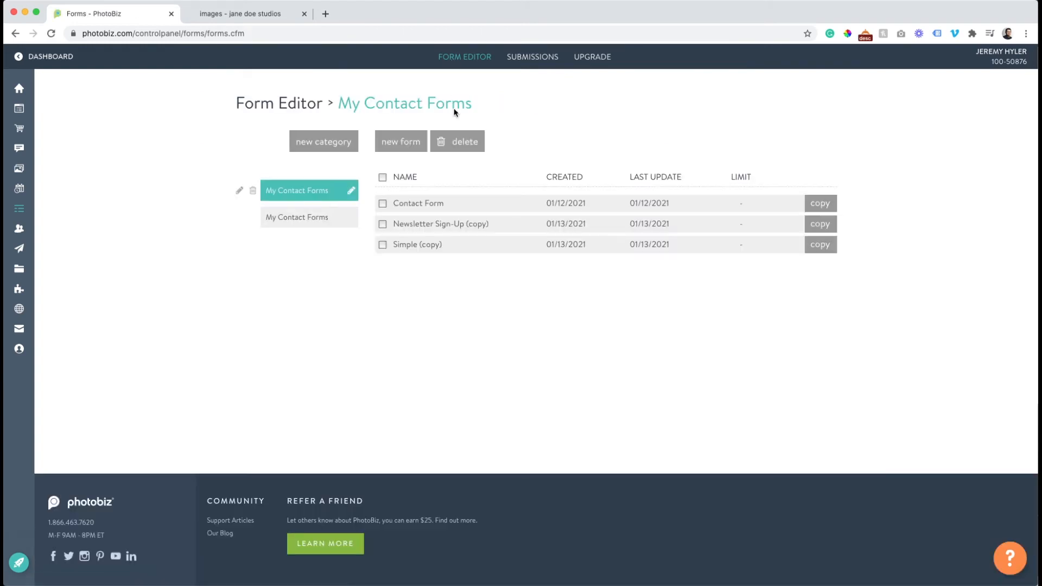
left_click(422, 243)
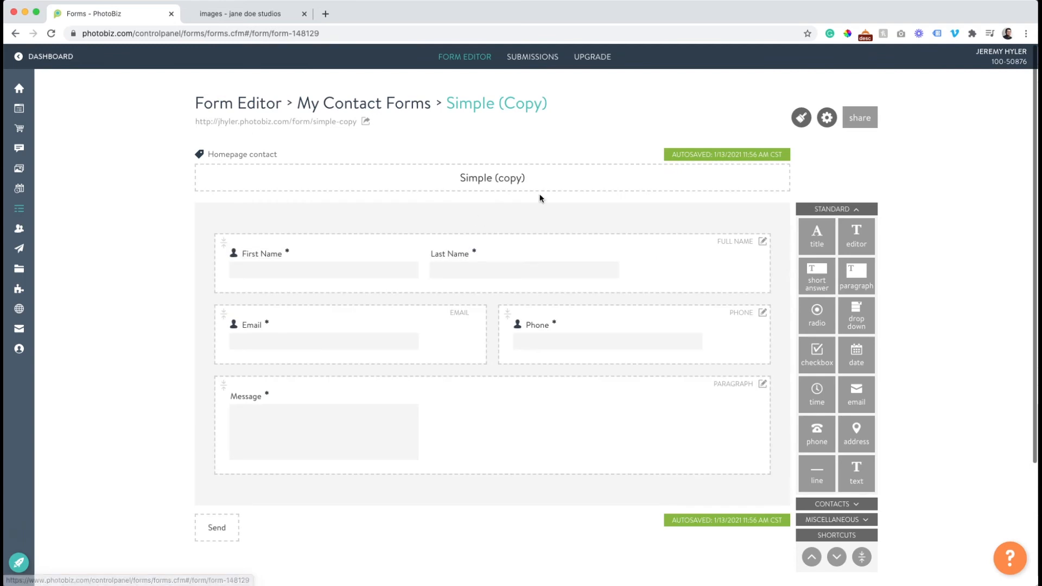
Rename the Simple (copy) form to "homepage form".
left_click(826, 117)
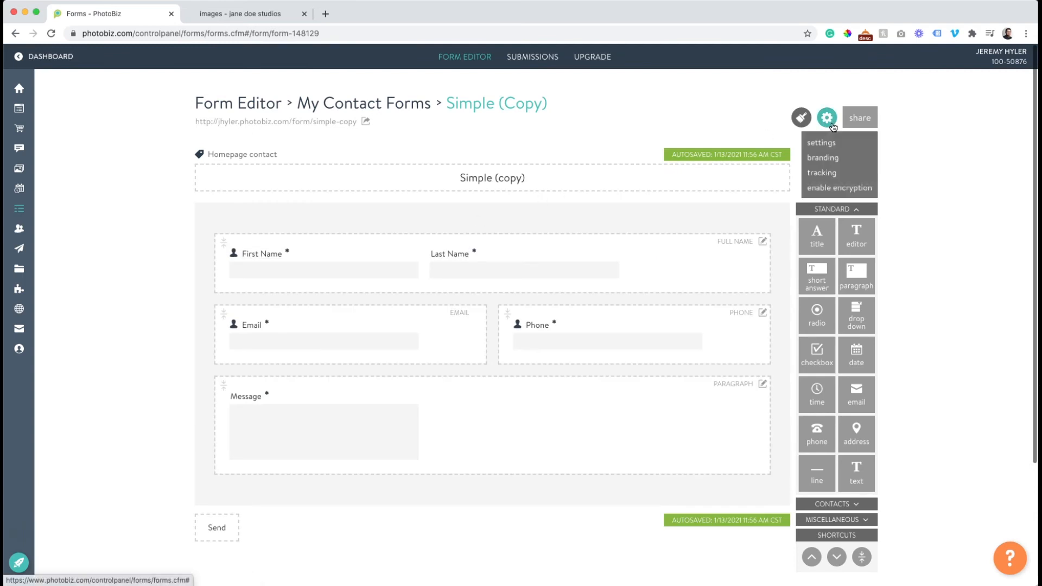
left_click(492, 174)
triple_click(488, 174)
type("hoepag")
key("BackSpace")
key("BackSpace")
key("BackSpace")
key("BackSpace")
key("BackSpace")
type("omepage form")
left_click(456, 145)
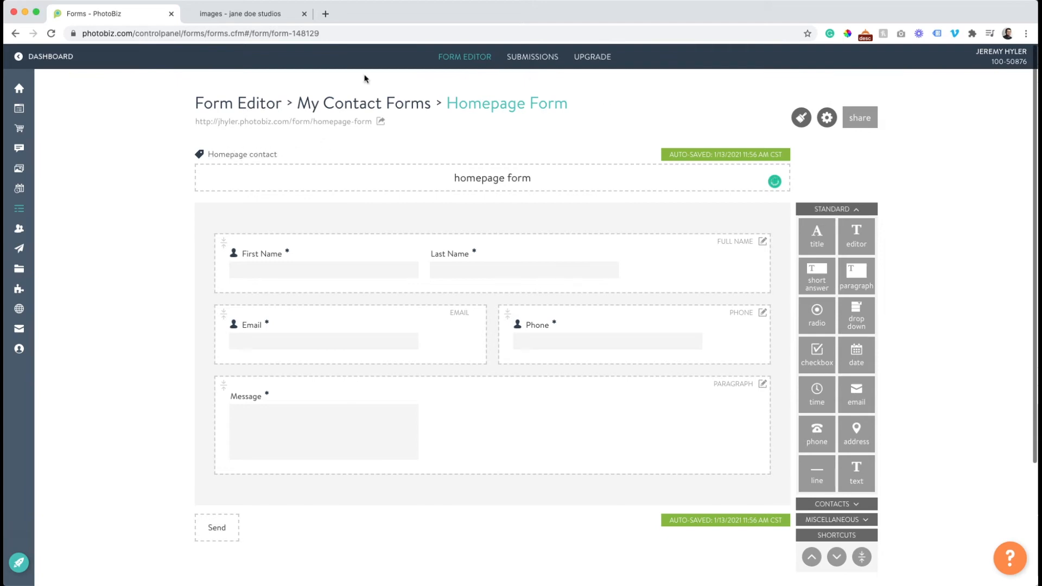
Copy the homepage form from the My Contact Forms list as a new form named "gallery form".
left_click(465, 62)
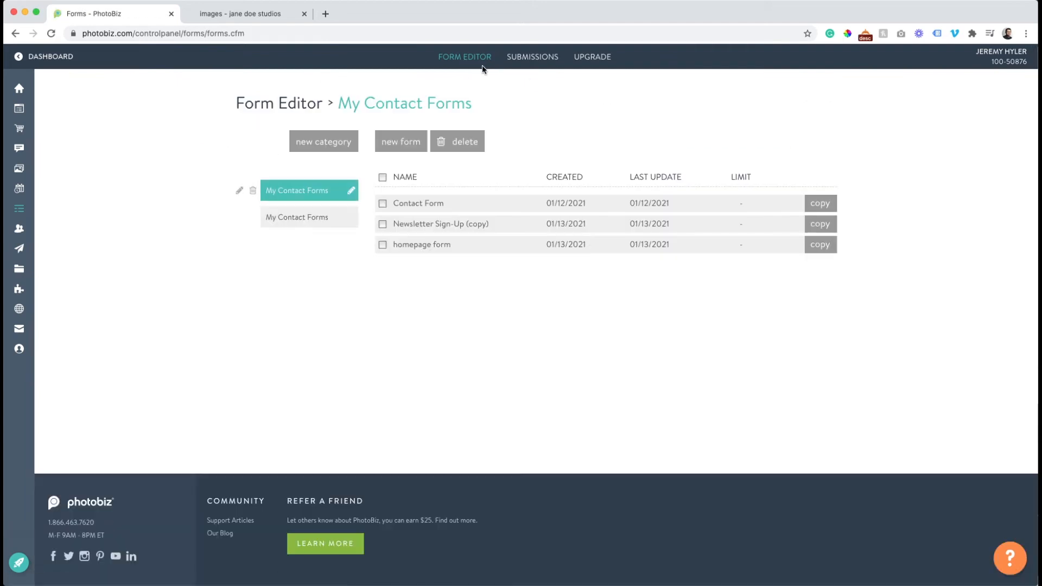
left_click(829, 244)
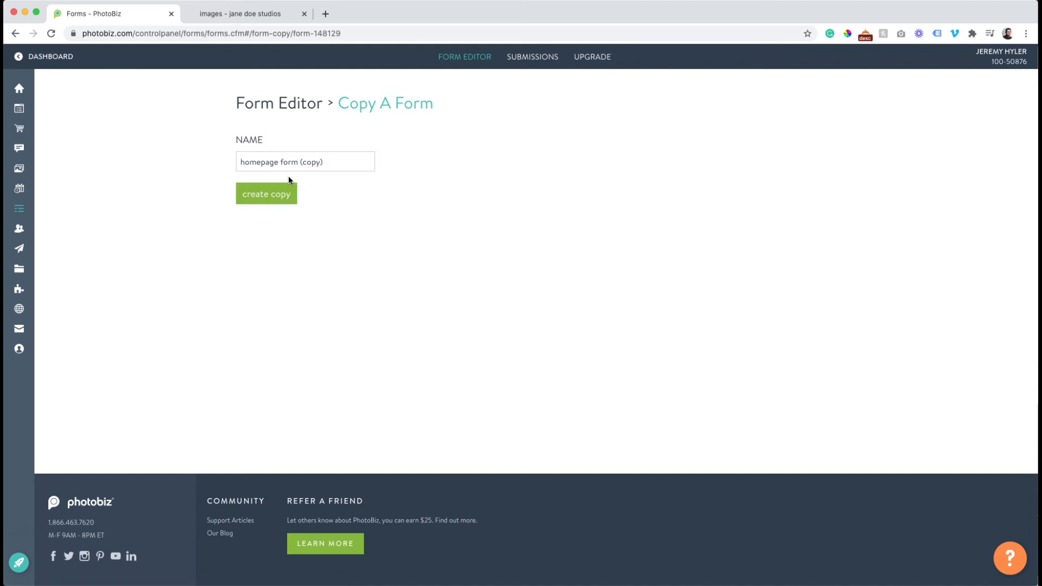
triple_click(290, 164)
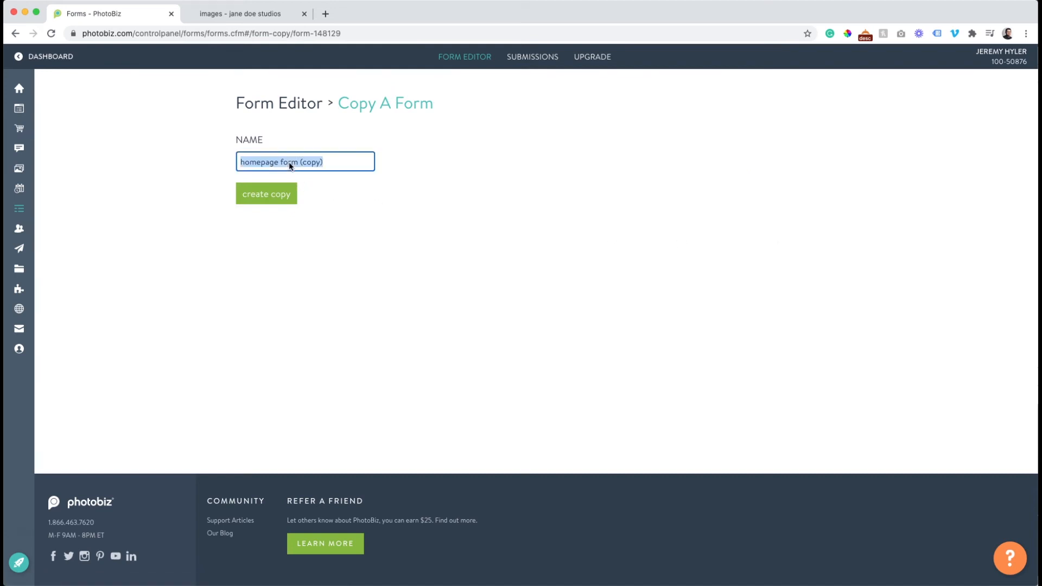
type("gallery form")
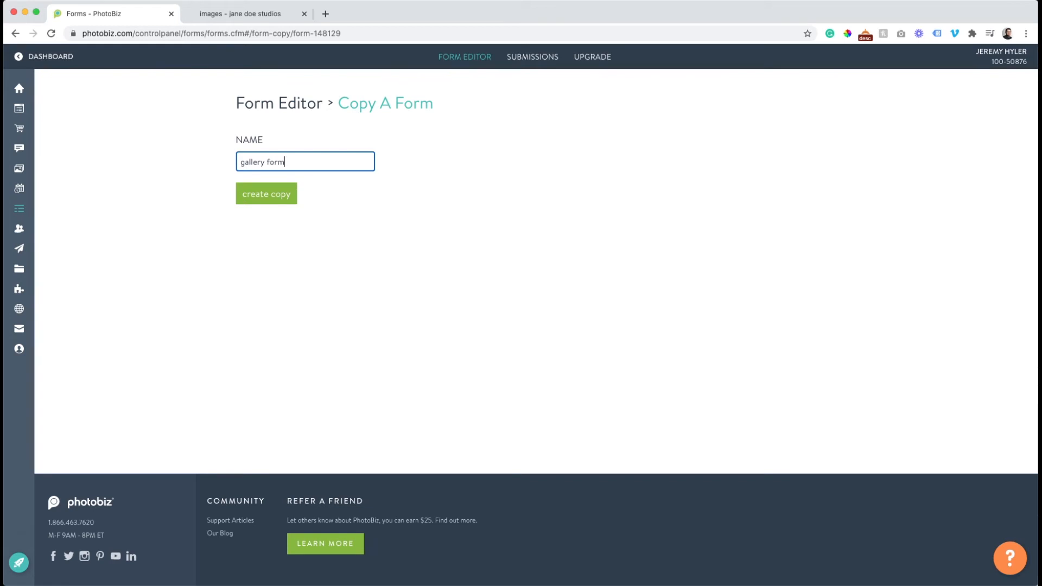
left_click(278, 194)
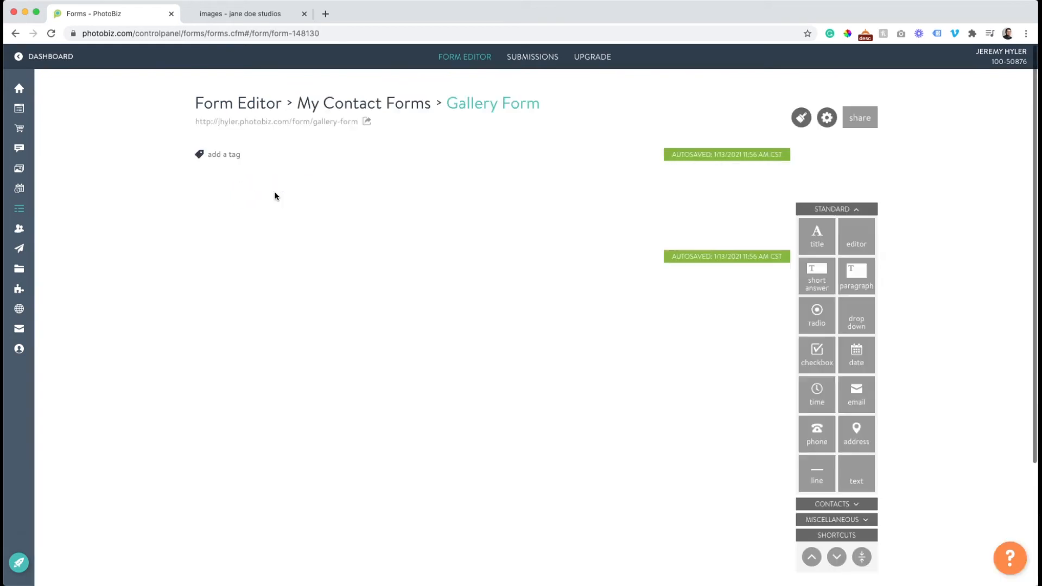
Tag contacts collected through the gallery form with "gallery form" and save the changes.
left_click(231, 155)
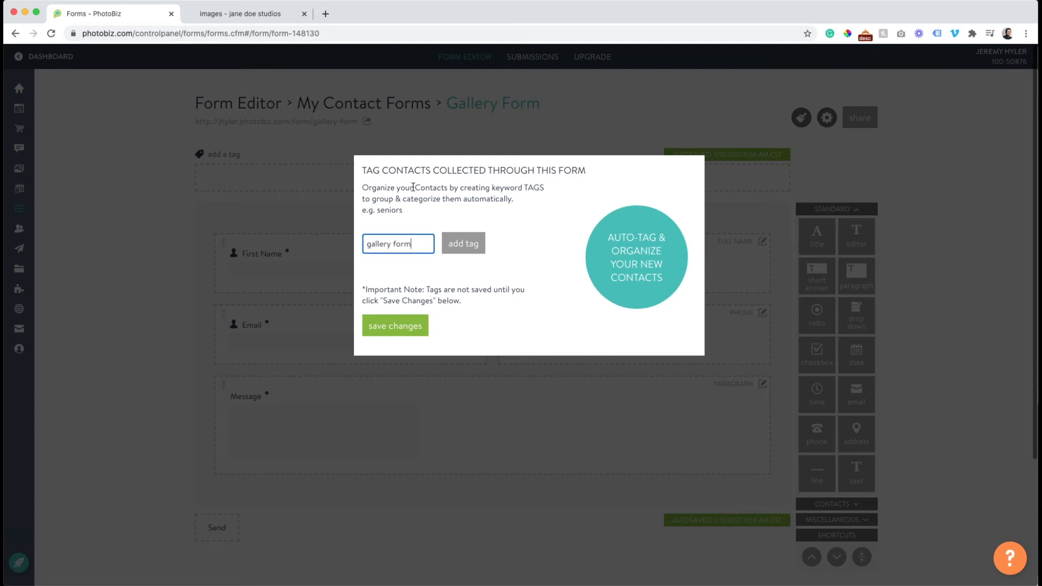
type("gallery form")
left_click(465, 241)
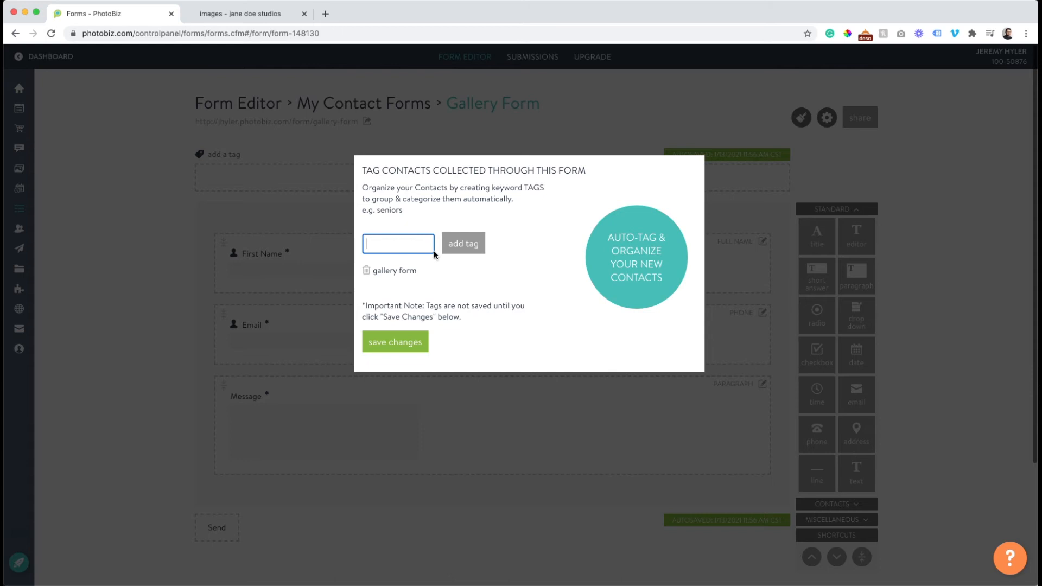
left_click(410, 339)
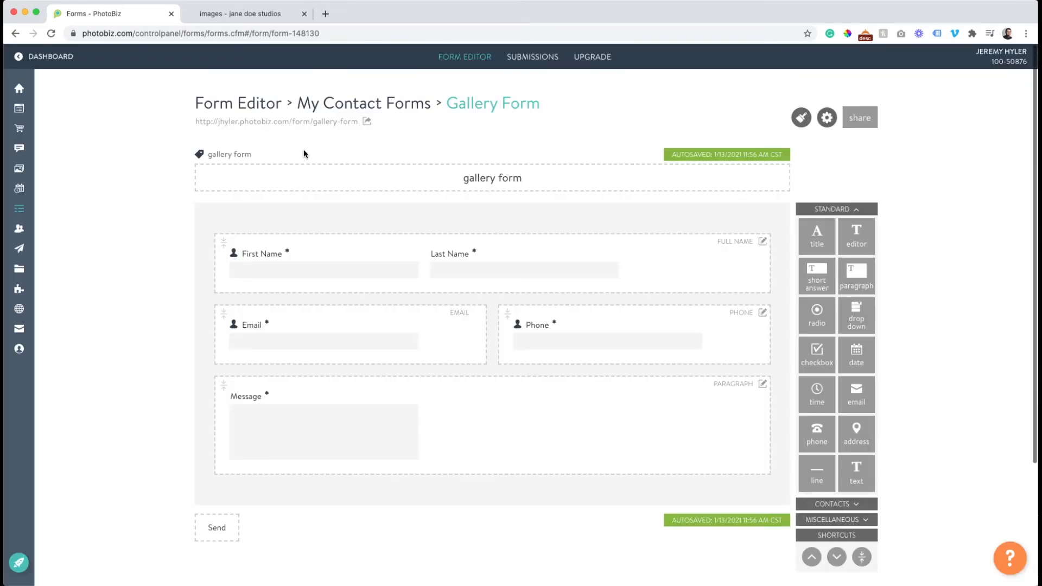
Add a second tag, "seniors", to the gallery form and save the changes.
left_click(247, 156)
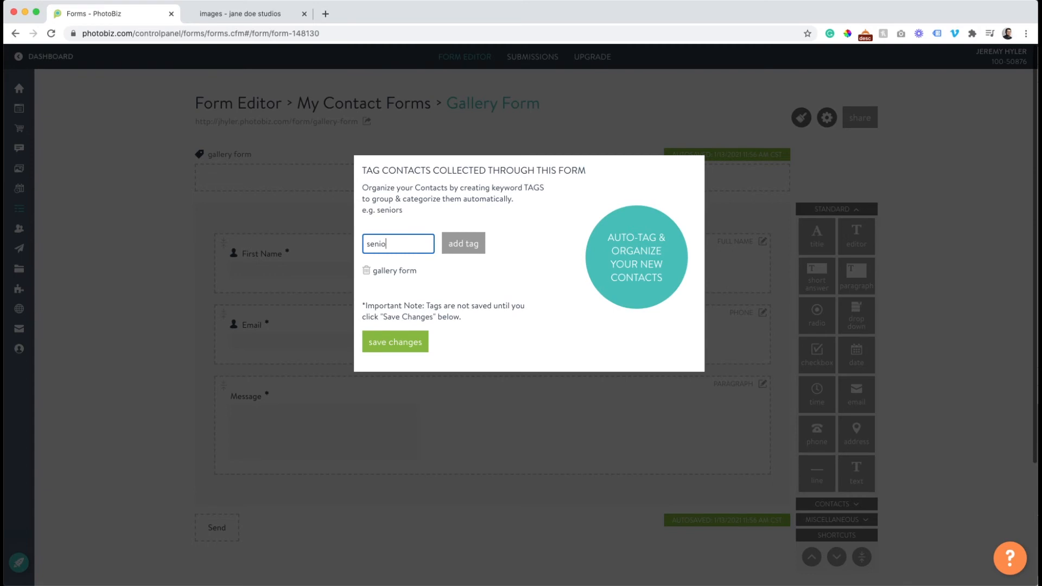
left_click(478, 247)
left_click(418, 343)
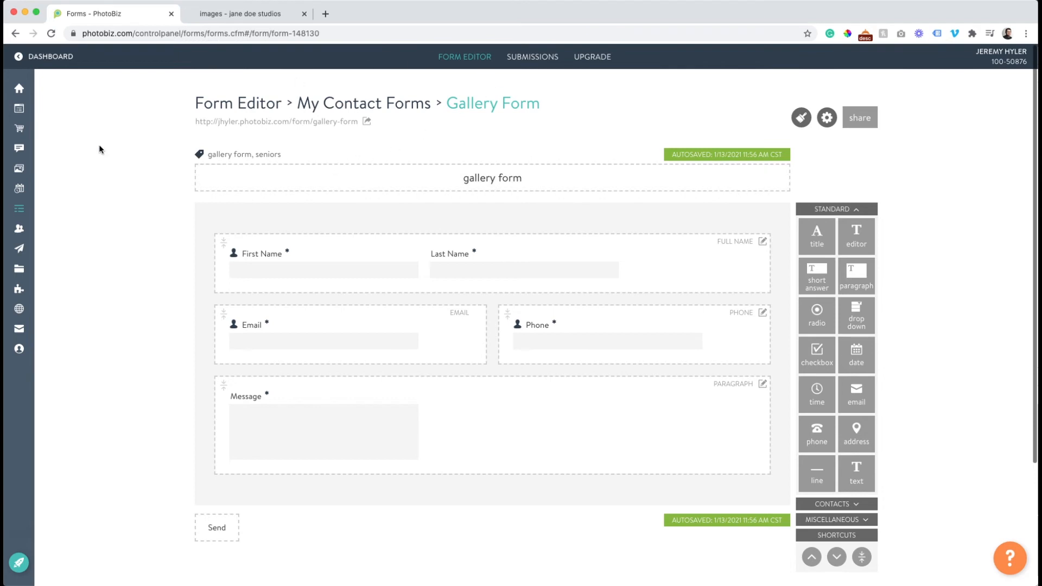
Set the home page's form block to display the homepage form from My Contact Forms, save it, and return to the page's blocks.
left_click(46, 109)
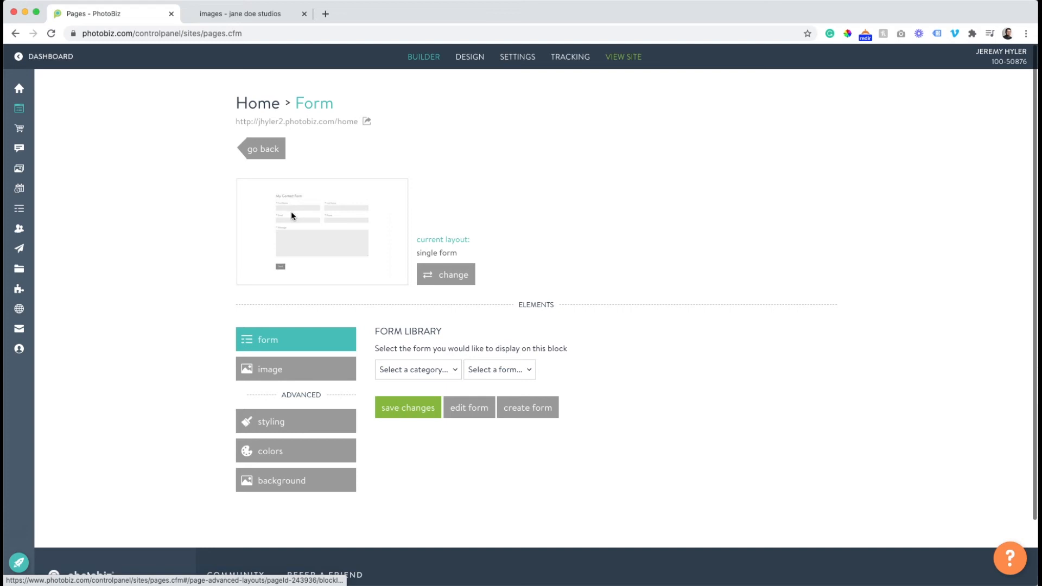
left_click(418, 370)
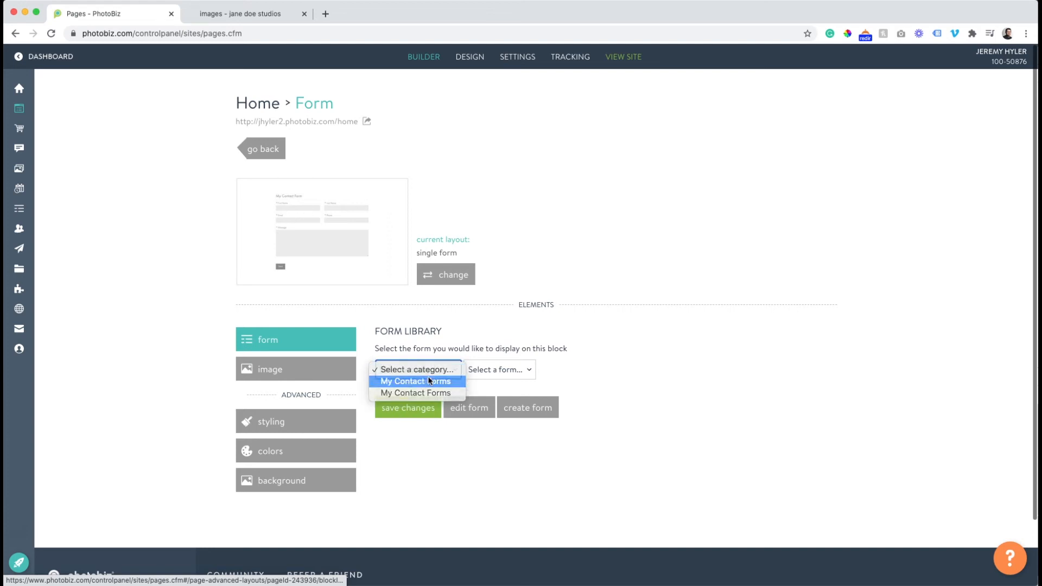
left_click(424, 381)
left_click(498, 370)
left_click(499, 404)
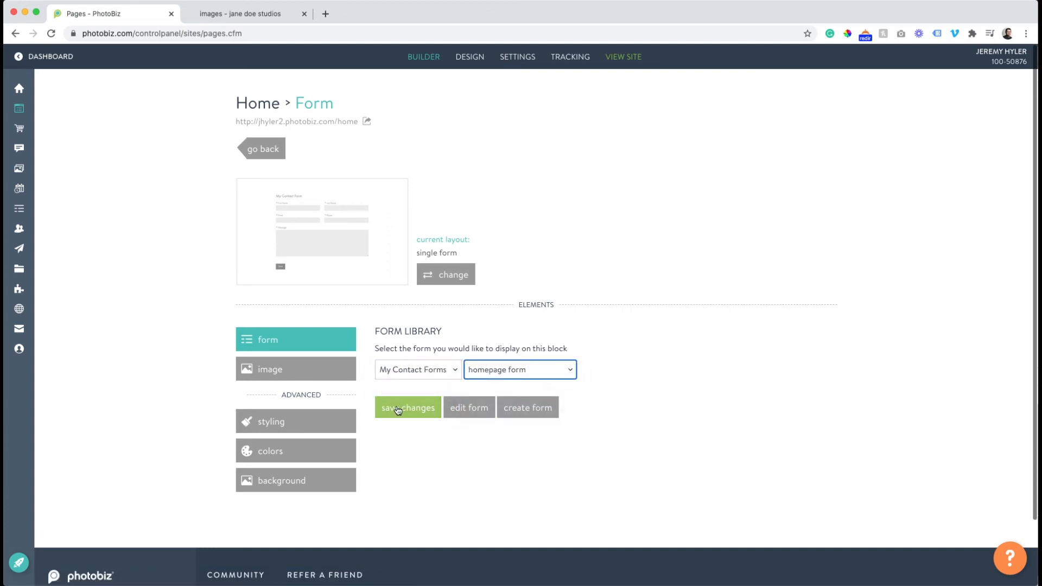
left_click(398, 410)
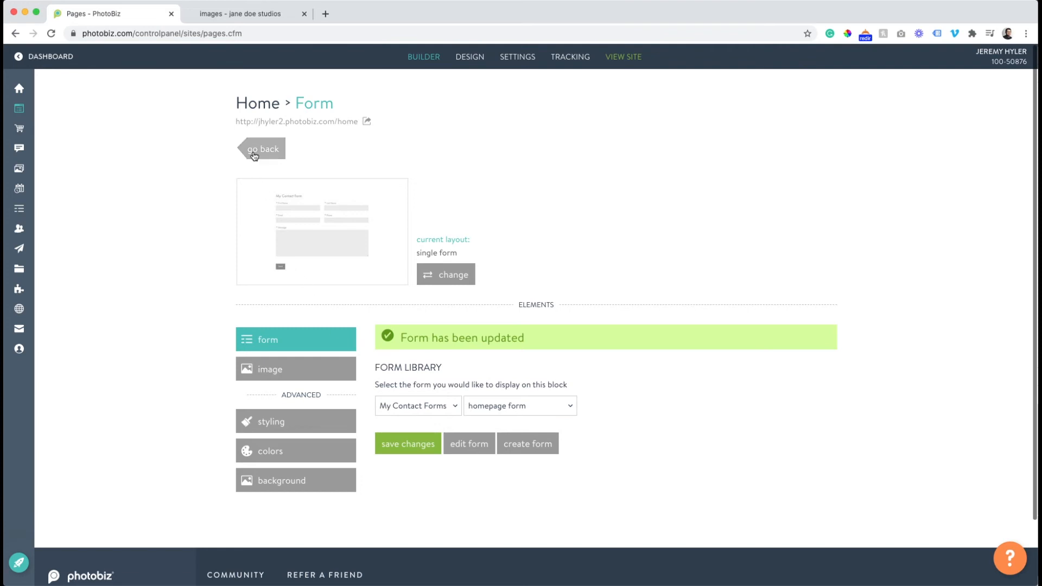
left_click(253, 154)
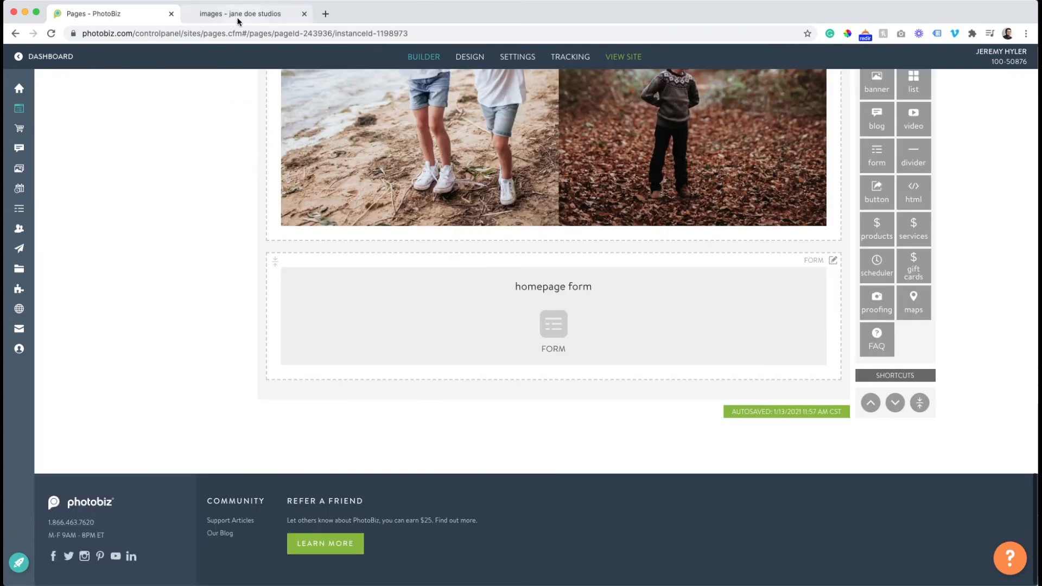
Open the live site's home page and check the contact form near its end.
left_click(237, 21)
left_click(470, 56)
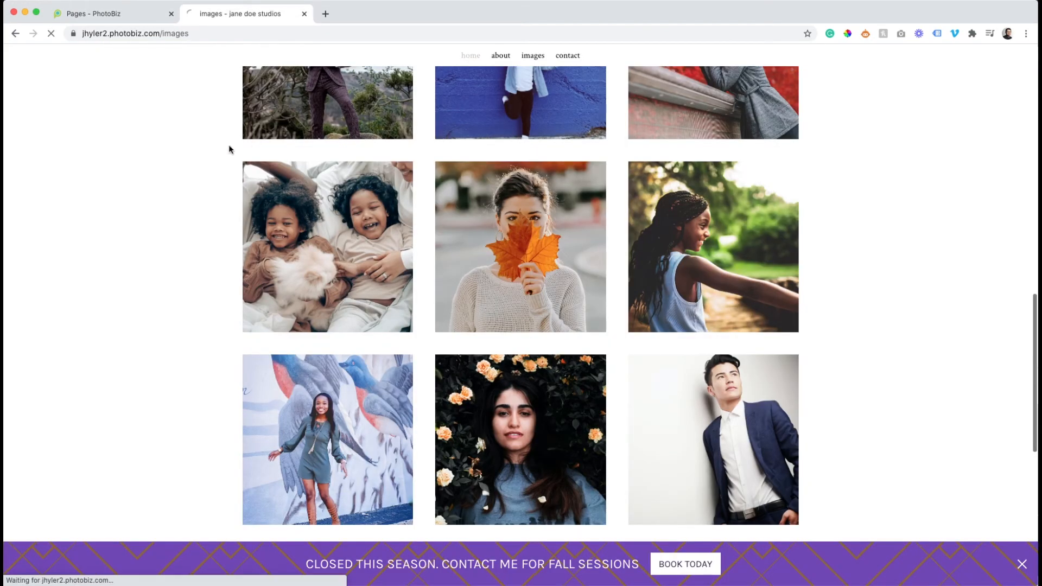
scroll(172, 158, "down", 15)
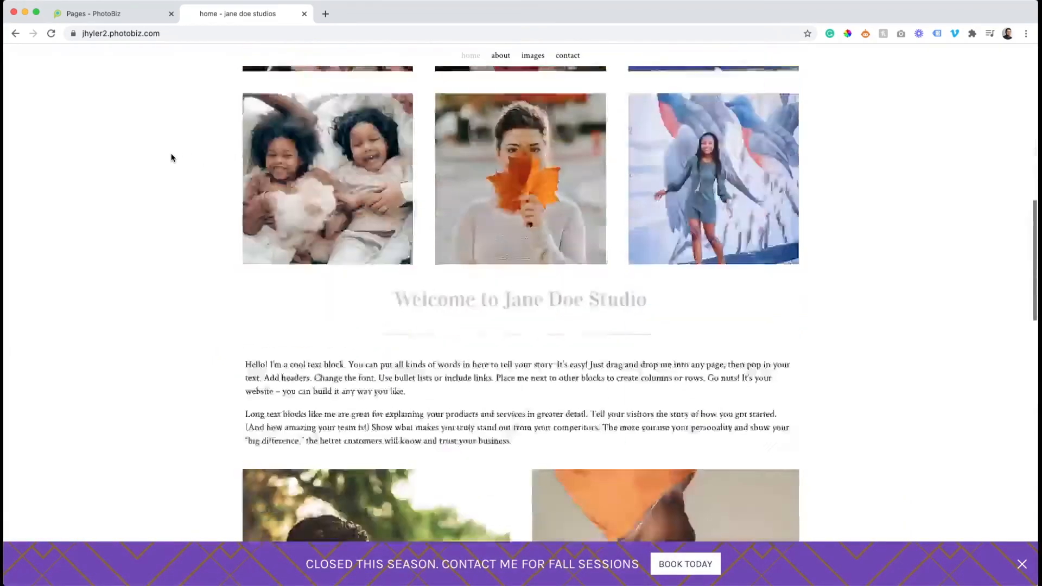
scroll(171, 157, "down", 10)
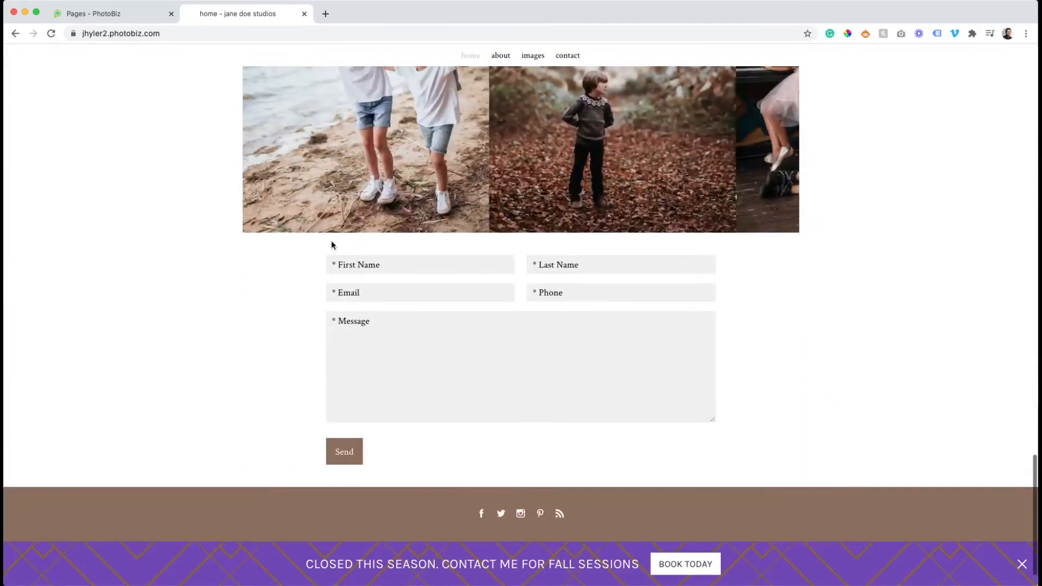
Add a title block reading "Reach out to me" above the home page form, save it, and check it on the refreshed live site.
left_click(124, 22)
scroll(868, 173, "up", 3)
left_click_drag(875, 113, 544, 384)
left_click(530, 409)
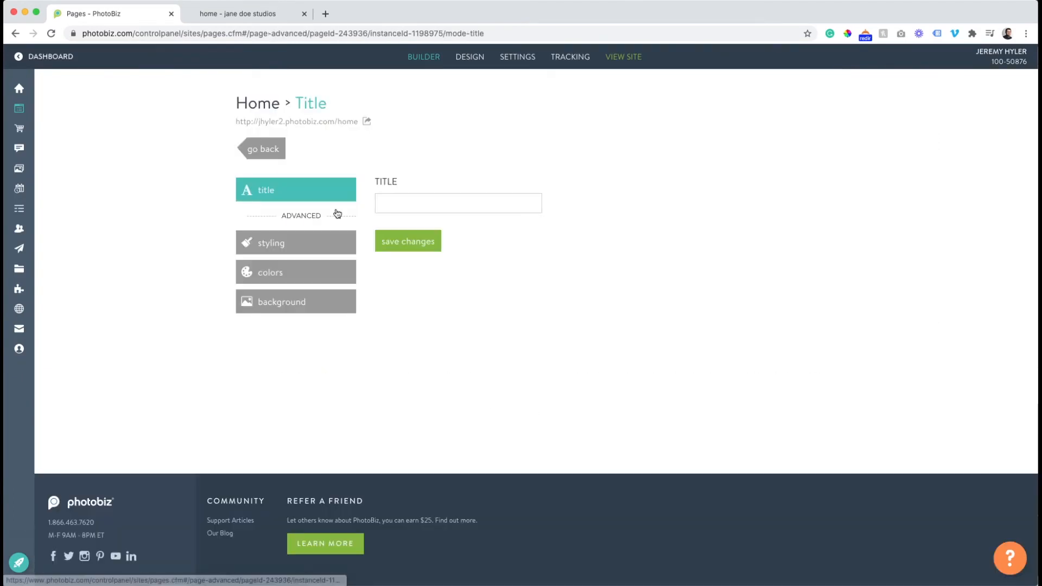
left_click(396, 205)
type("Reach out to me")
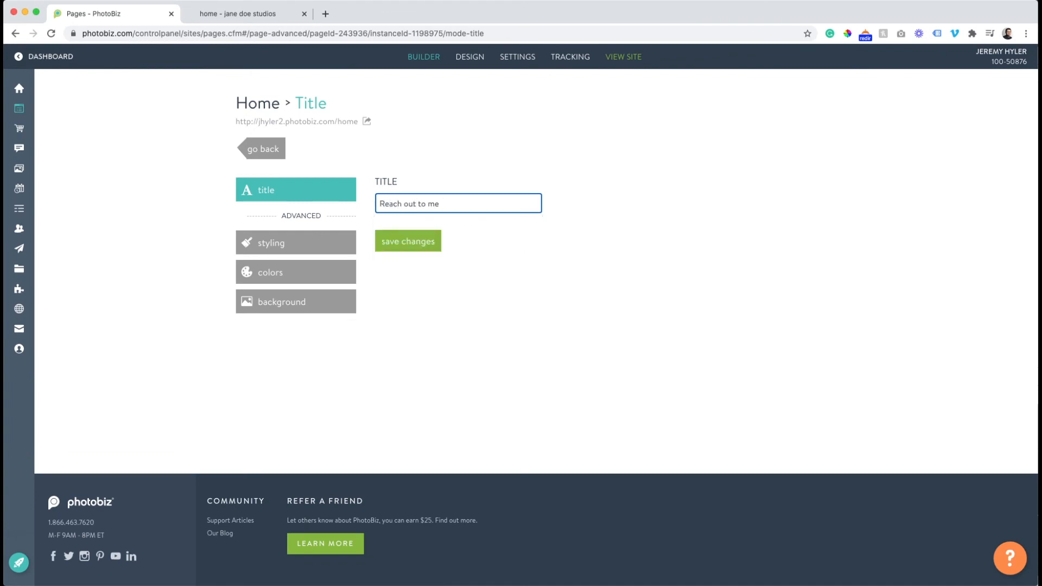
left_click(422, 243)
left_click(263, 150)
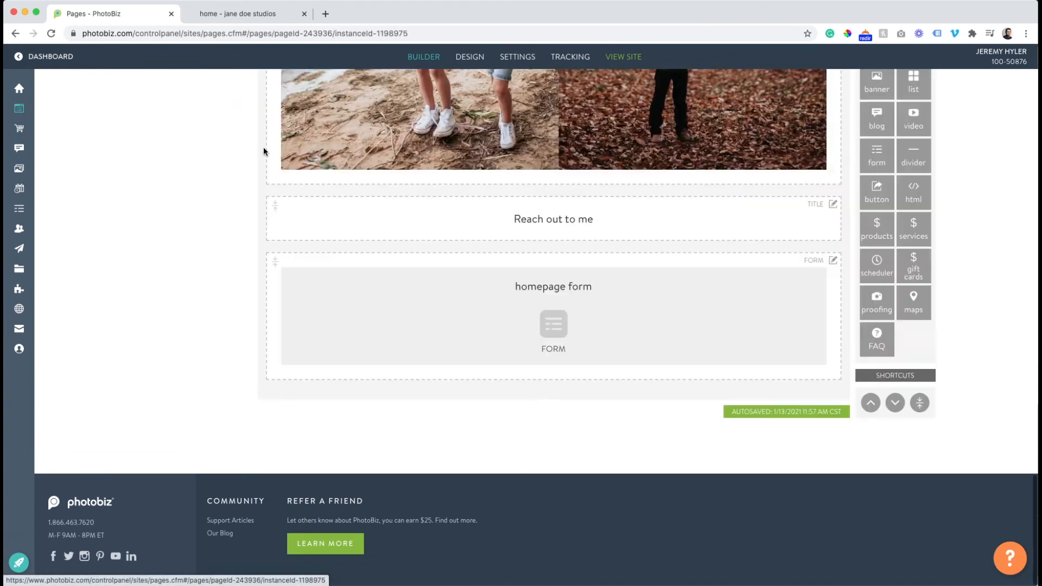
left_click(263, 13)
left_click(50, 33)
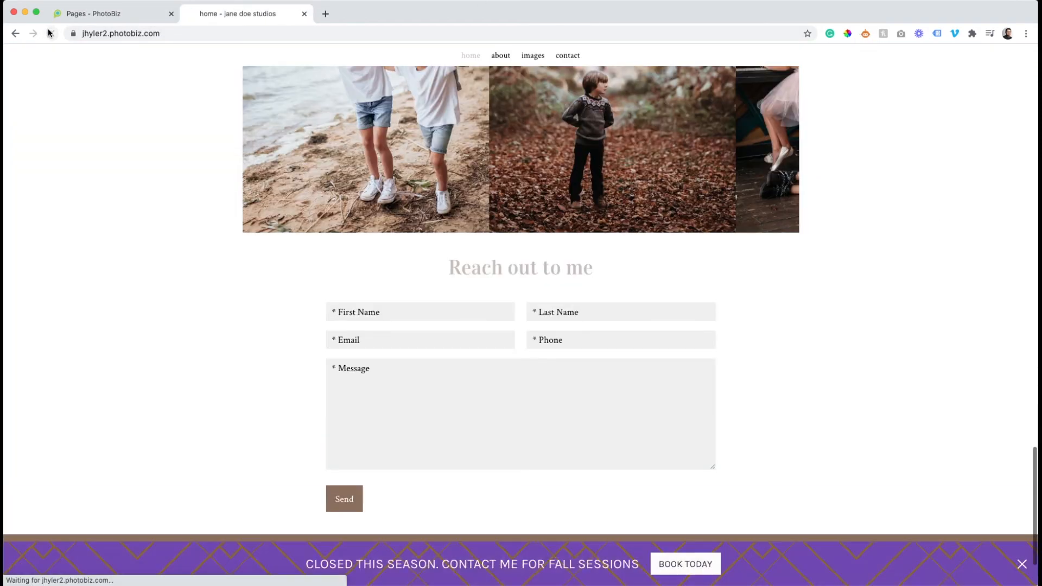
Give the home page form block the Grey Cube background from the background library, save it, and check the refreshed live page.
left_click(95, 15)
left_click(332, 324)
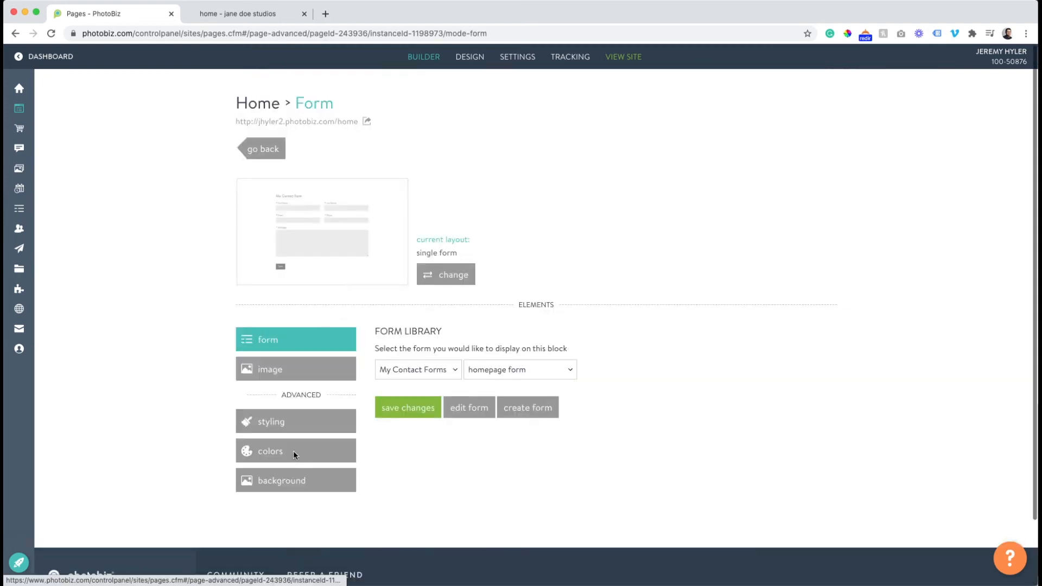
left_click(301, 473)
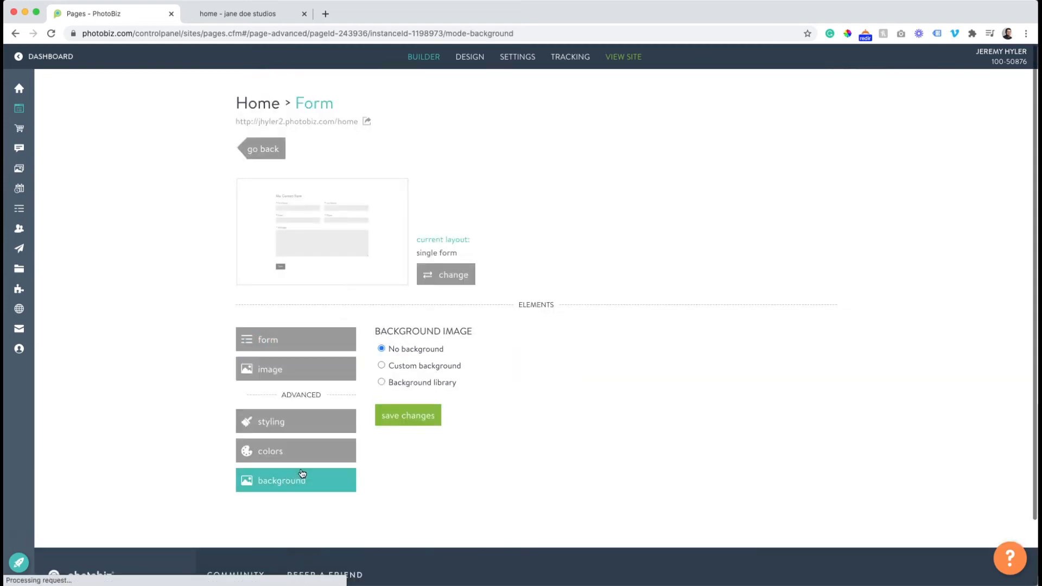
left_click(381, 382)
scroll(399, 380, "down", 6)
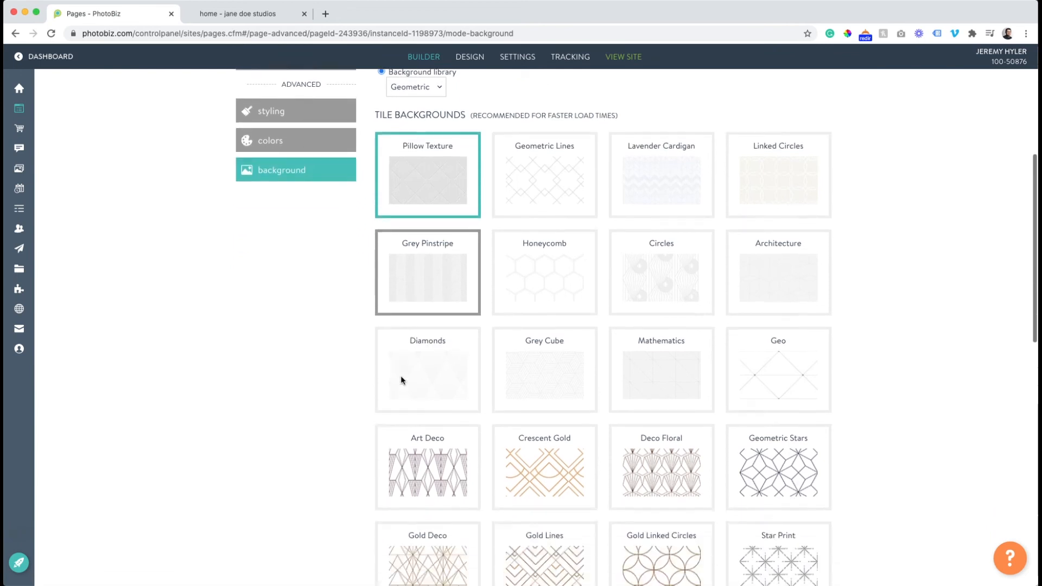
scroll(400, 379, "down", 1)
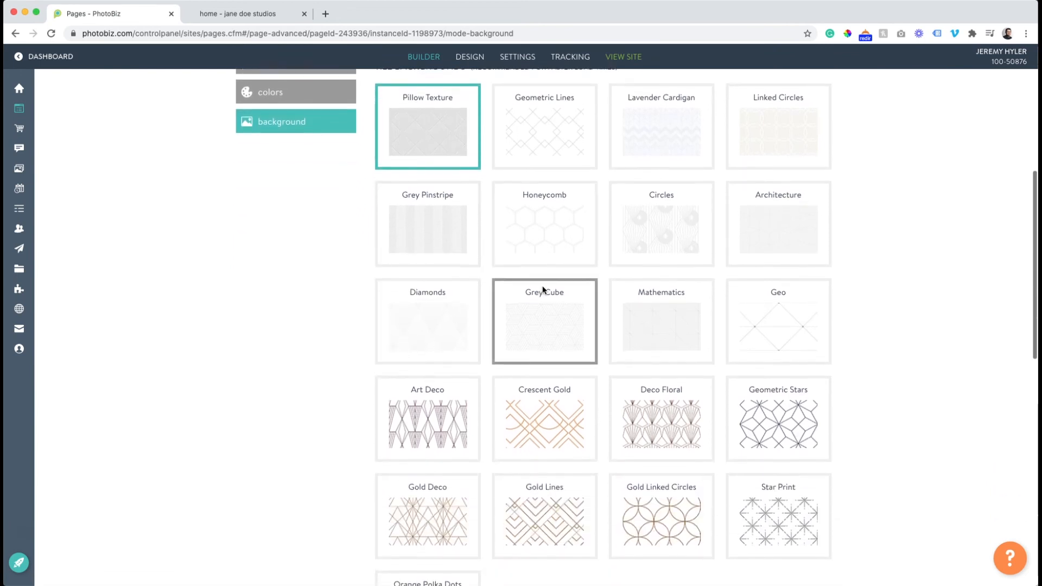
left_click(542, 305)
scroll(535, 309, "down", 11)
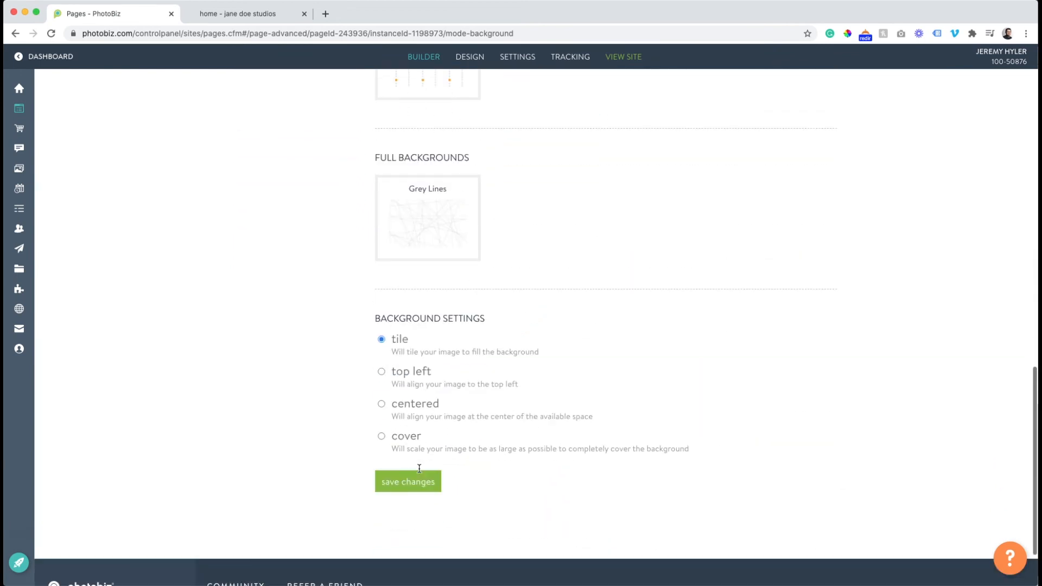
left_click(414, 481)
left_click(235, 13)
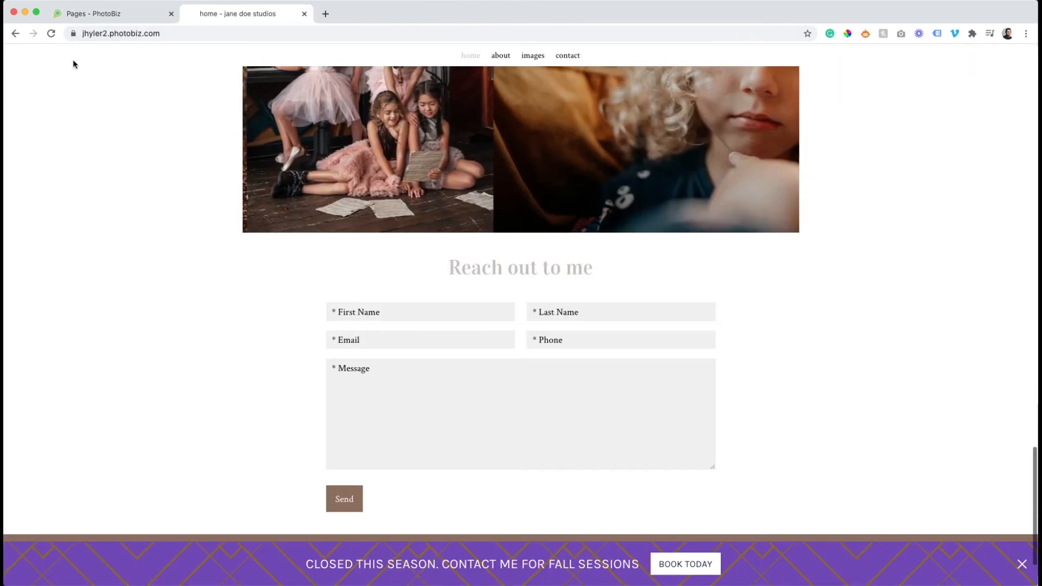
left_click(51, 33)
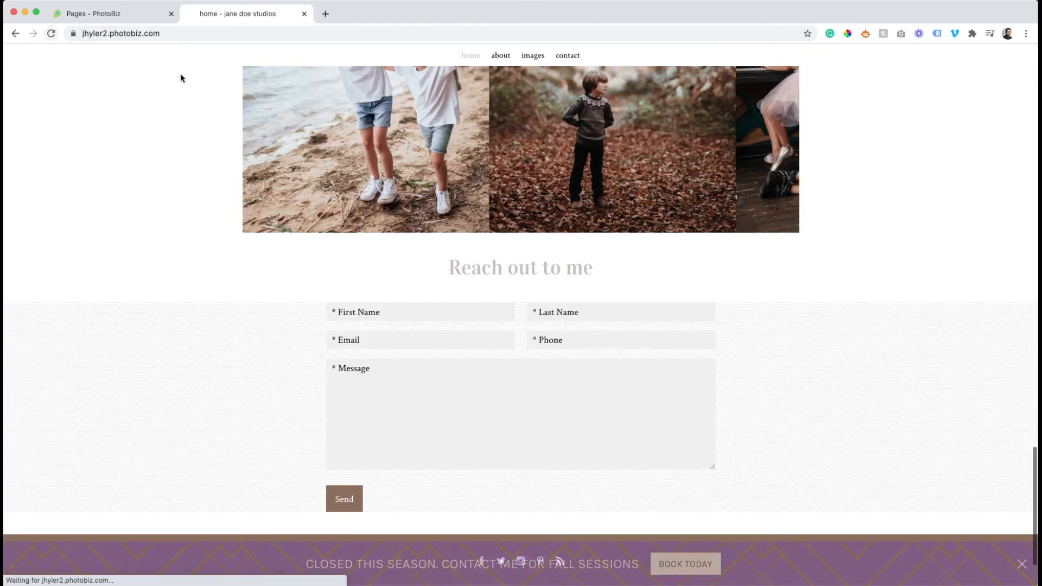
Change the form block's layout to the centered form panel overlapping the background image, and check it on the refreshed live page.
left_click(131, 14)
scroll(459, 207, "up", 5)
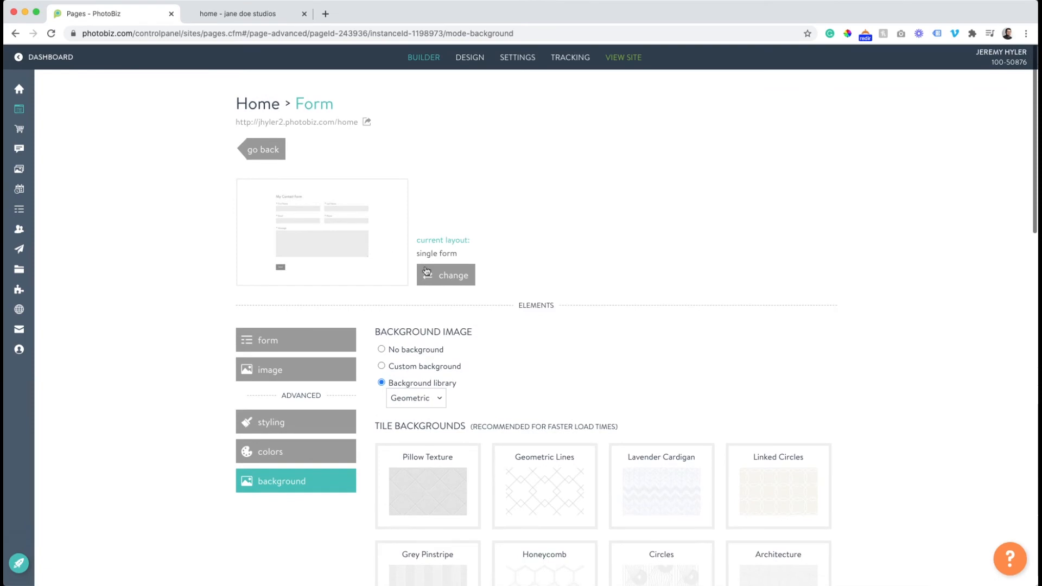
left_click(442, 274)
scroll(458, 265, "down", 10)
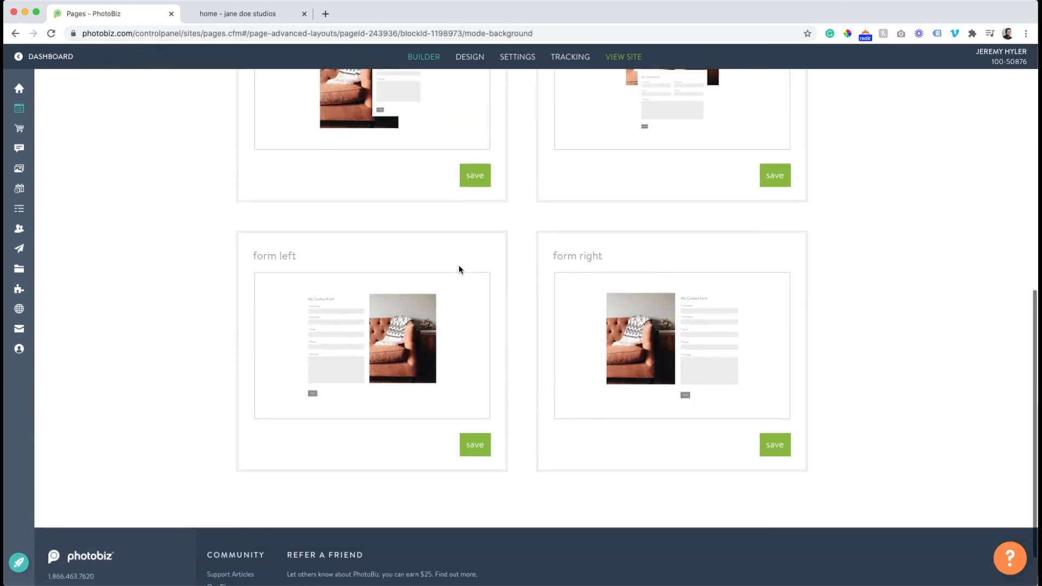
scroll(458, 265, "up", 3)
left_click(774, 367)
left_click(216, 13)
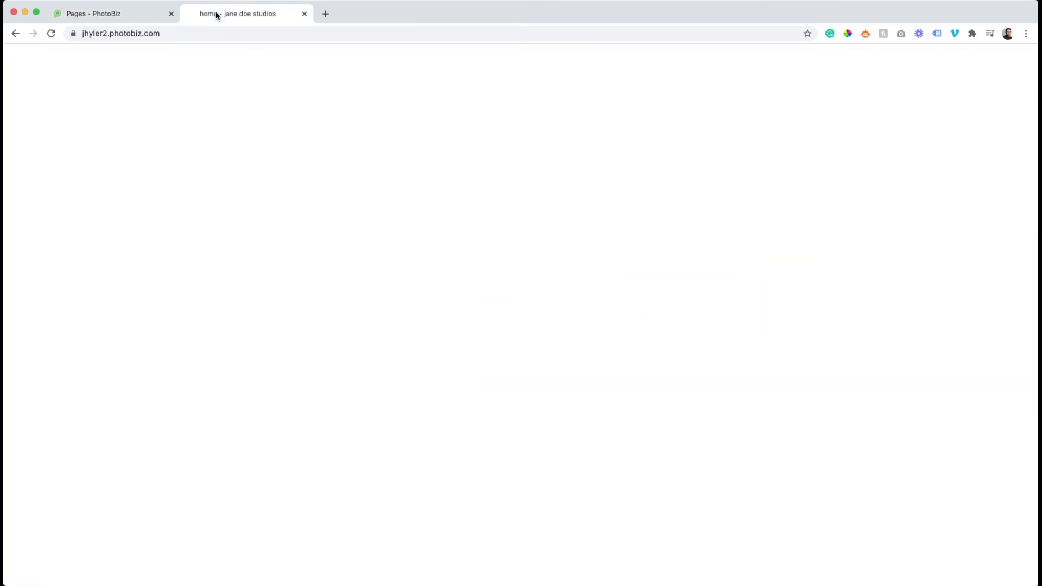
left_click(51, 33)
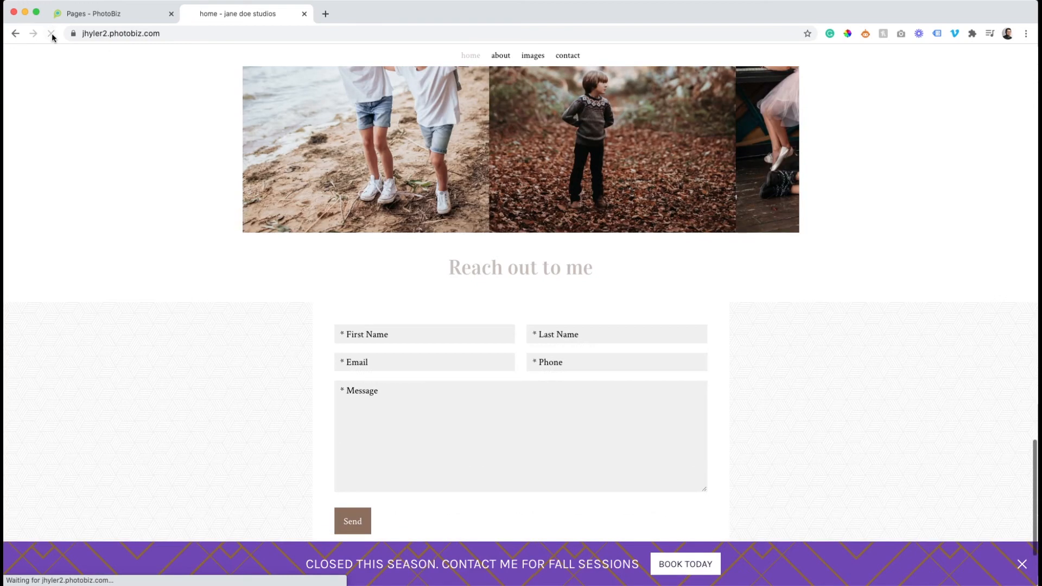
Set the form block's space inside blocks to Medium, save the styling, and check it on the refreshed live page.
left_click(112, 13)
scroll(284, 266, "down", 4)
left_click(280, 281)
scroll(275, 271, "down", 3)
left_click(616, 313)
left_click(391, 400)
left_click(250, 17)
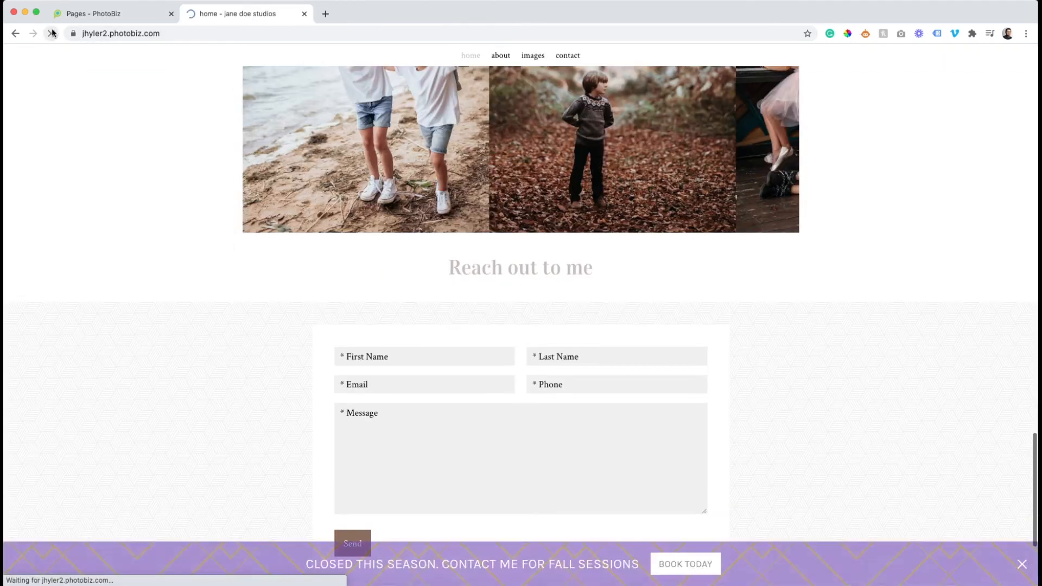
scroll(356, 157, "down", 5)
scroll(356, 160, "up", 15)
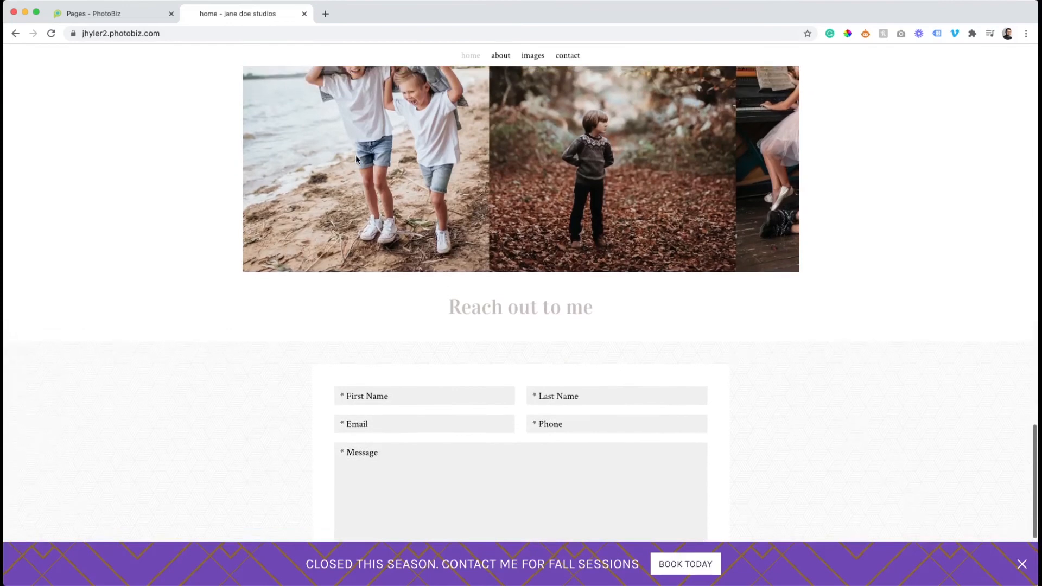
scroll(357, 160, "down", 20)
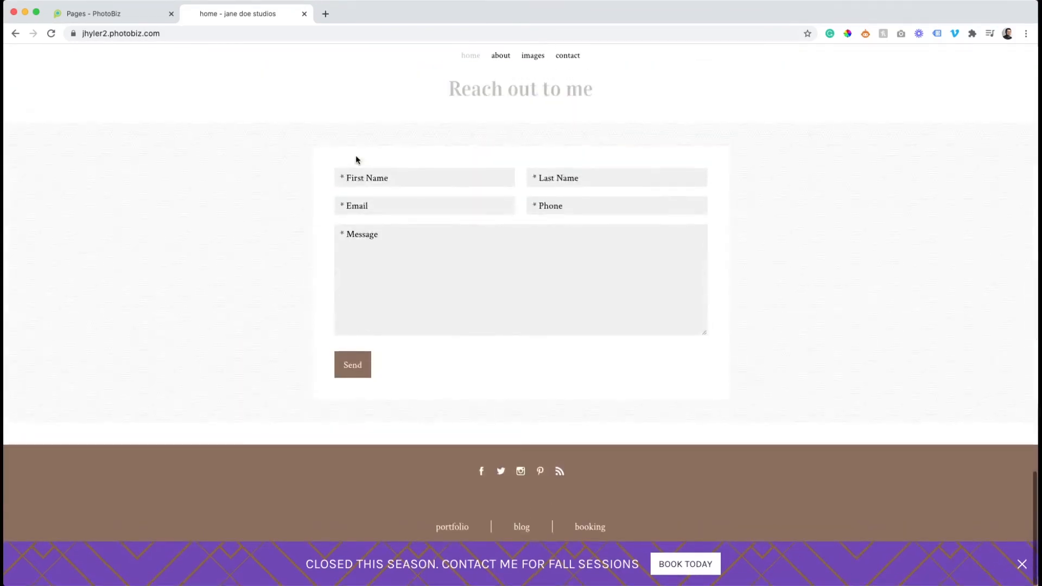
Set the form block's space below blocks to None, save the styling, and check the form on the refreshed live page.
left_click(140, 17)
scroll(254, 125, "up", 2)
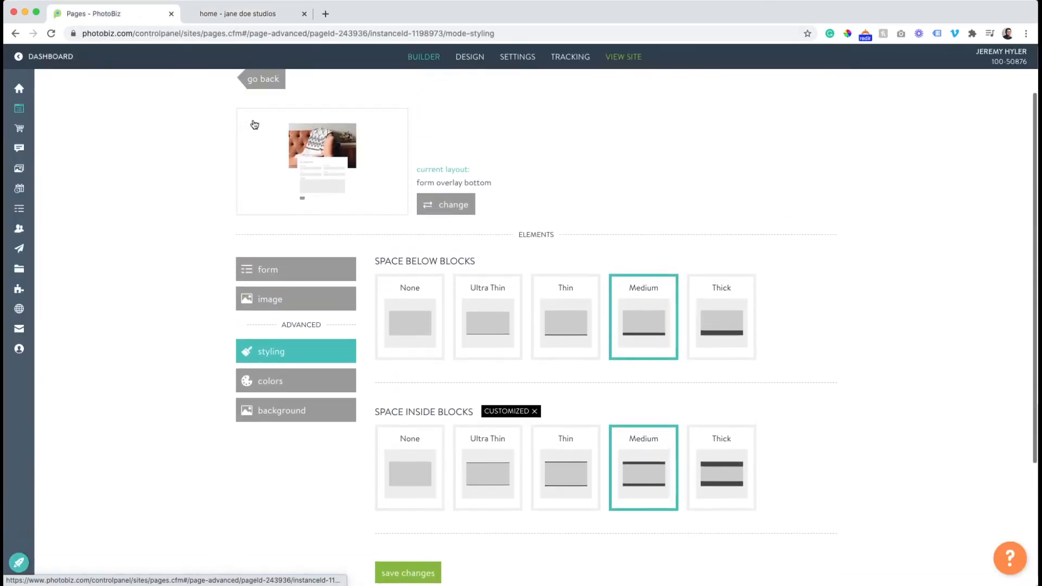
left_click(410, 310)
scroll(409, 310, "down", 2)
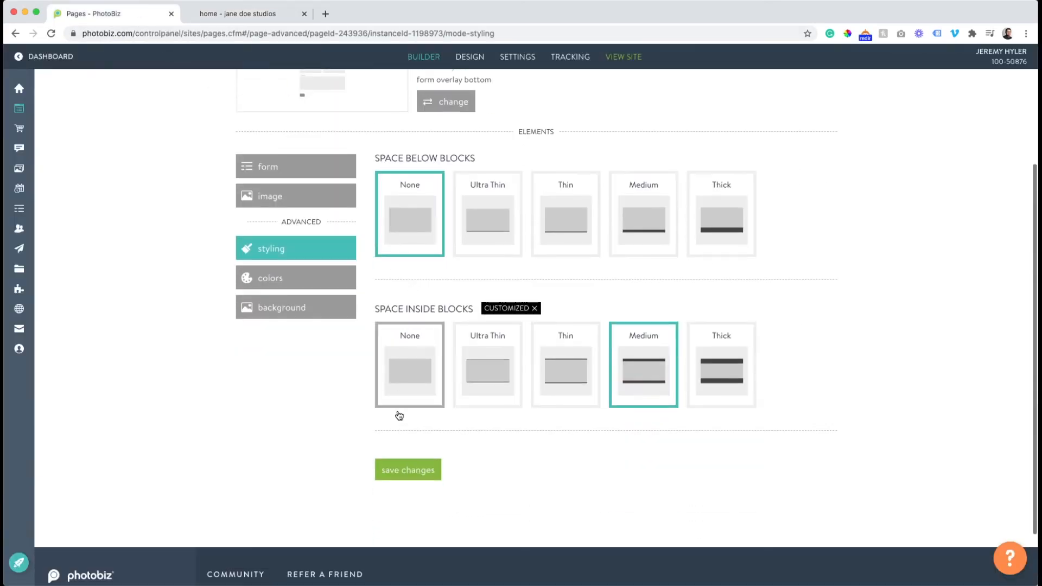
left_click(414, 465)
left_click(267, 16)
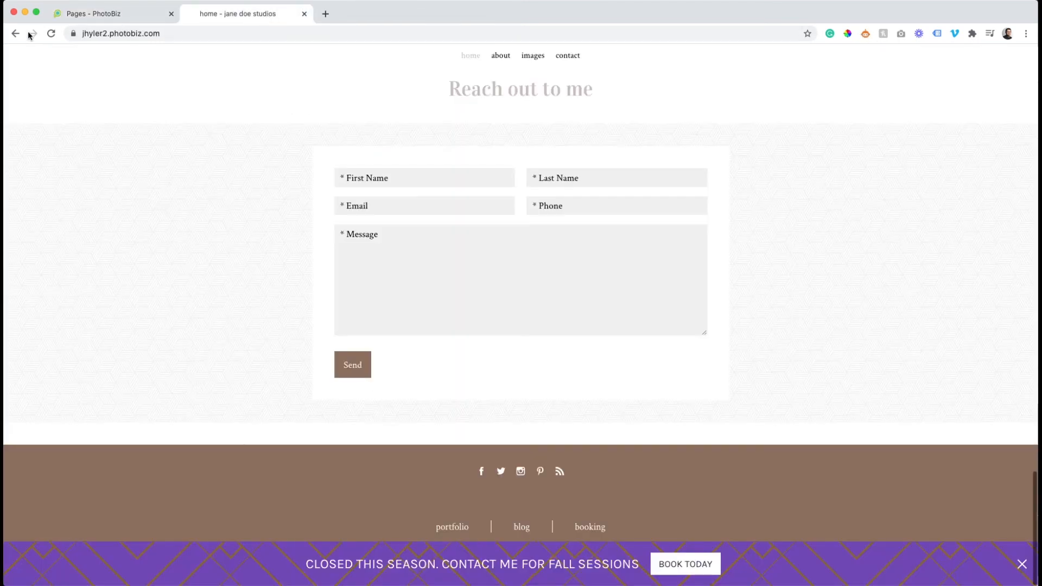
left_click(51, 34)
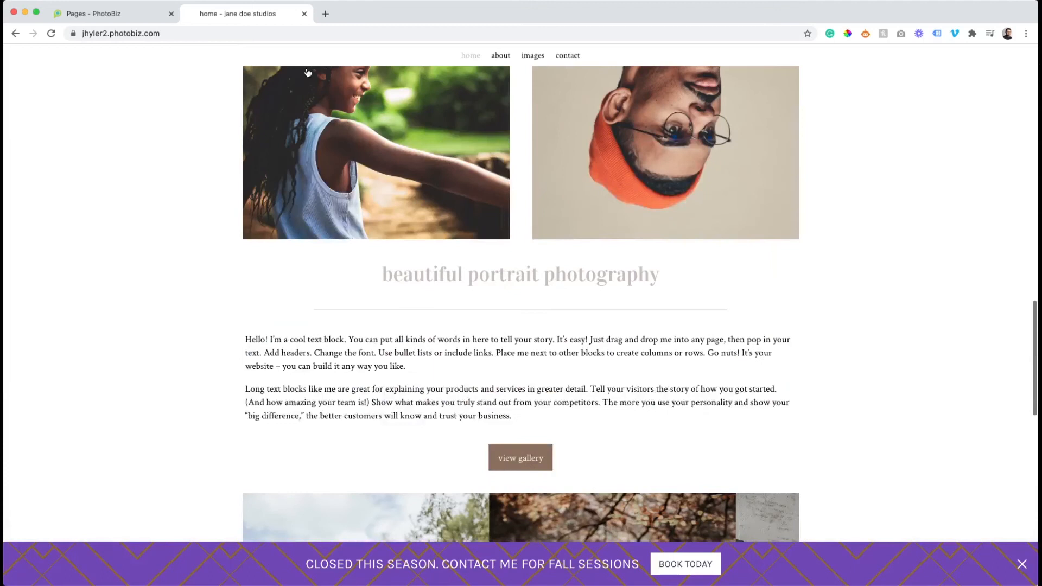
scroll(306, 71, "down", 10)
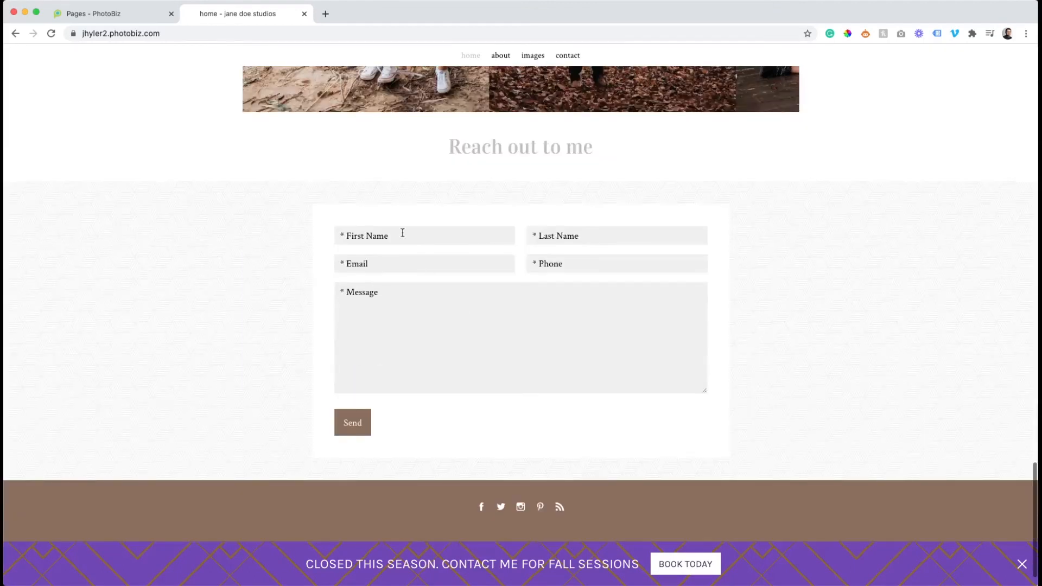
Fill the live contact form with the sender's name, email and phone and the message "Hi! I'm interested in photos!", and send it.
left_click(402, 234)
type("ejeremy")
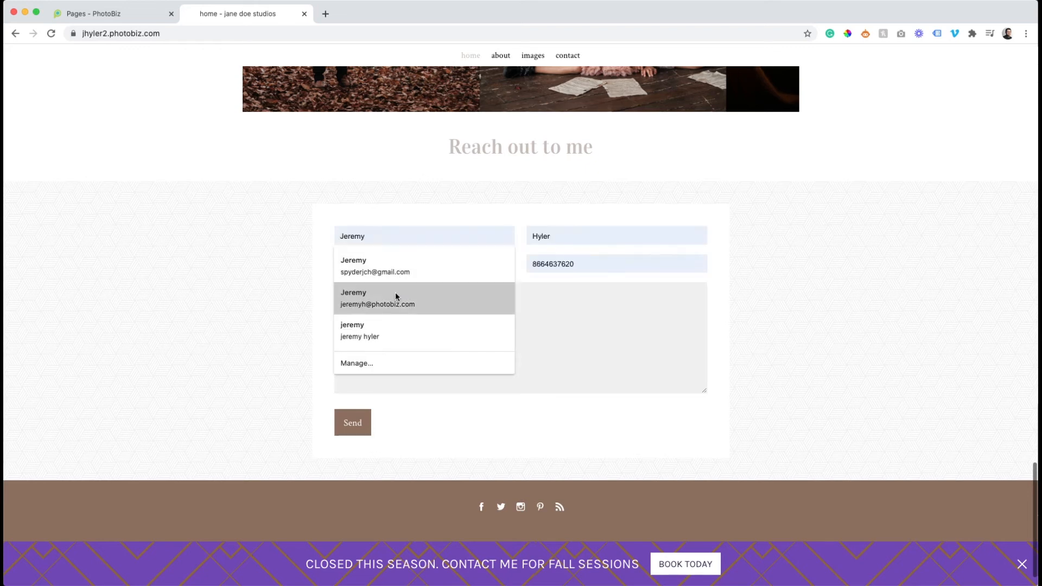
left_click(396, 297)
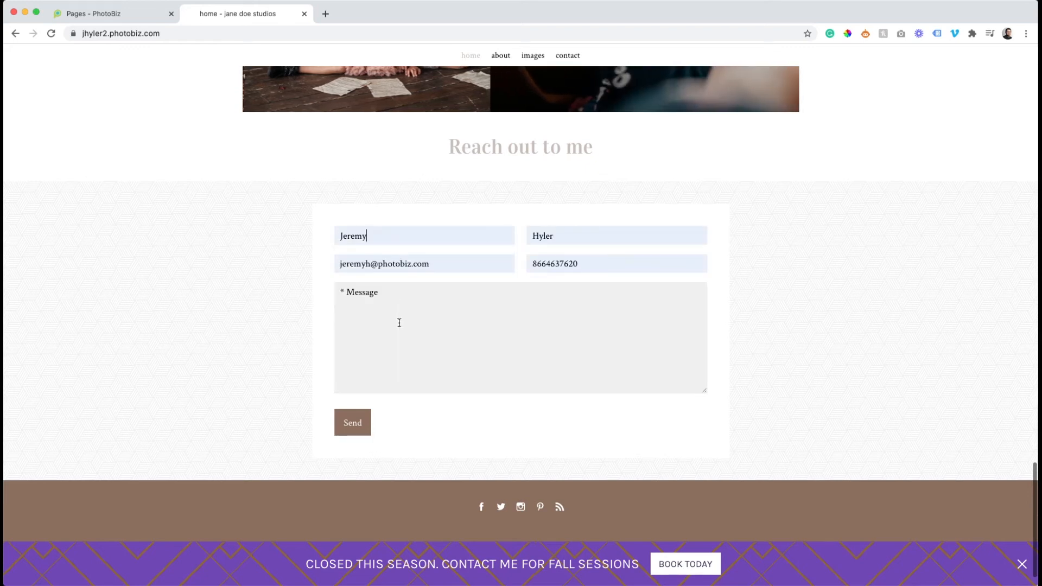
left_click(387, 307)
type("Hi!")
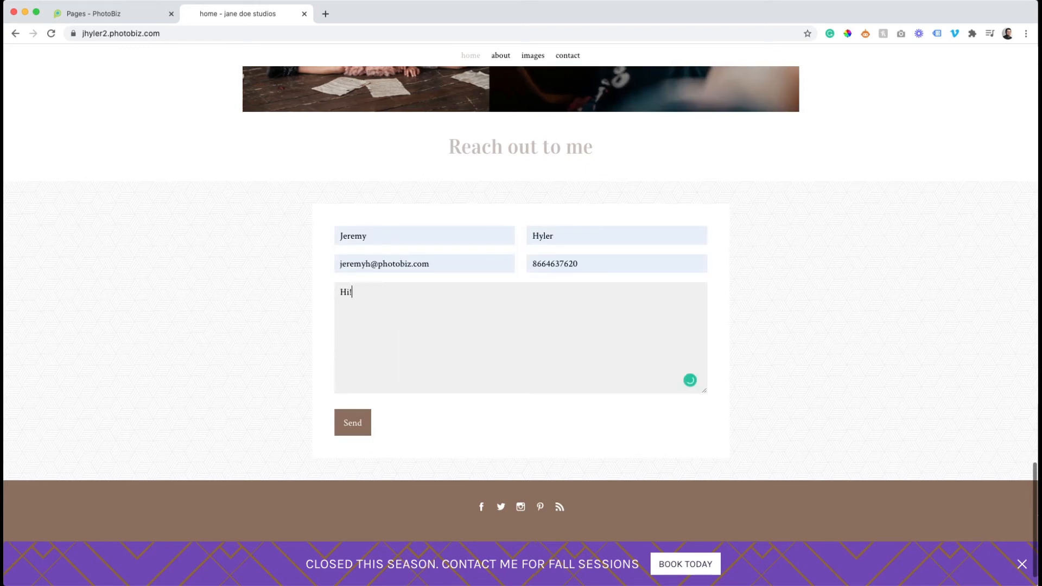
type(" I'm interested in photos")
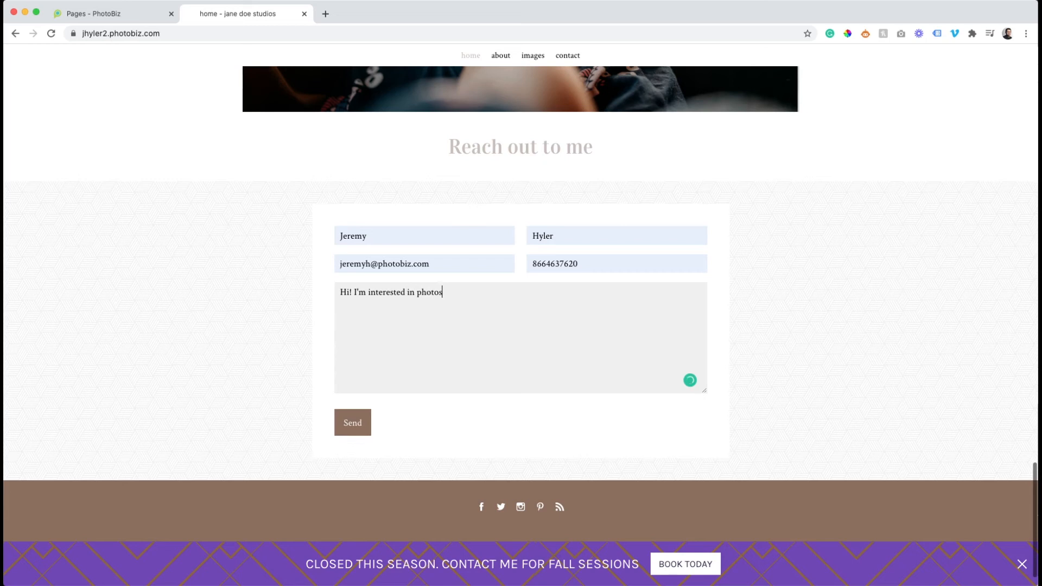
type("!")
left_click(365, 421)
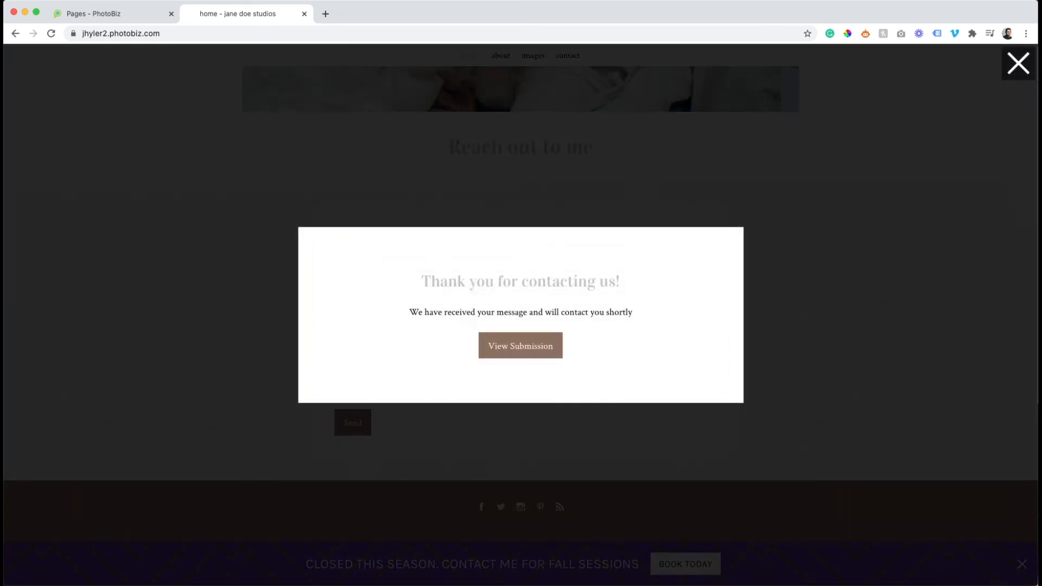
Check the Homepage contact tag in the control panel's contact tags, and open the most recent contact's record.
left_click(118, 20)
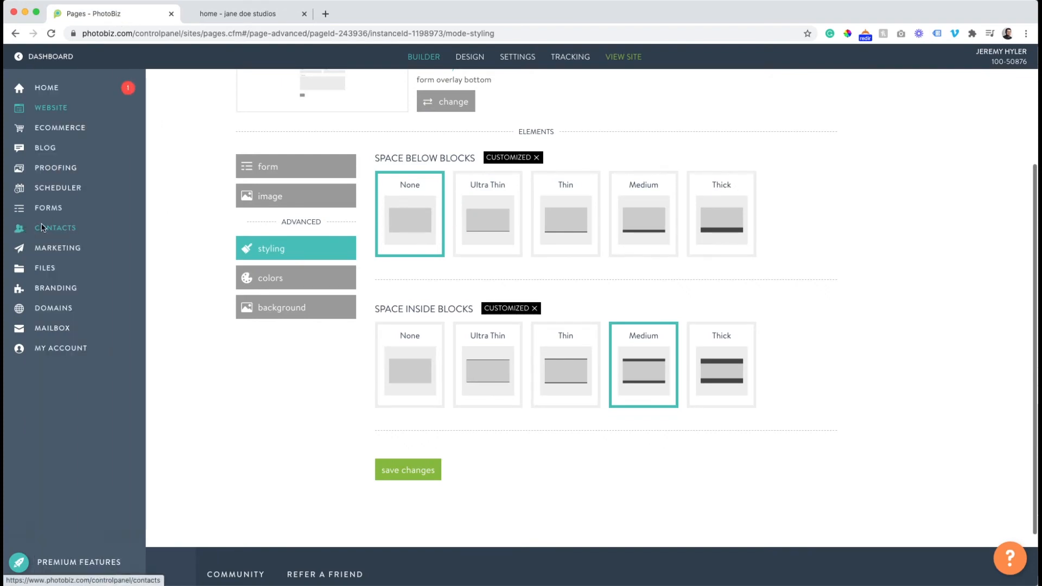
left_click(42, 227)
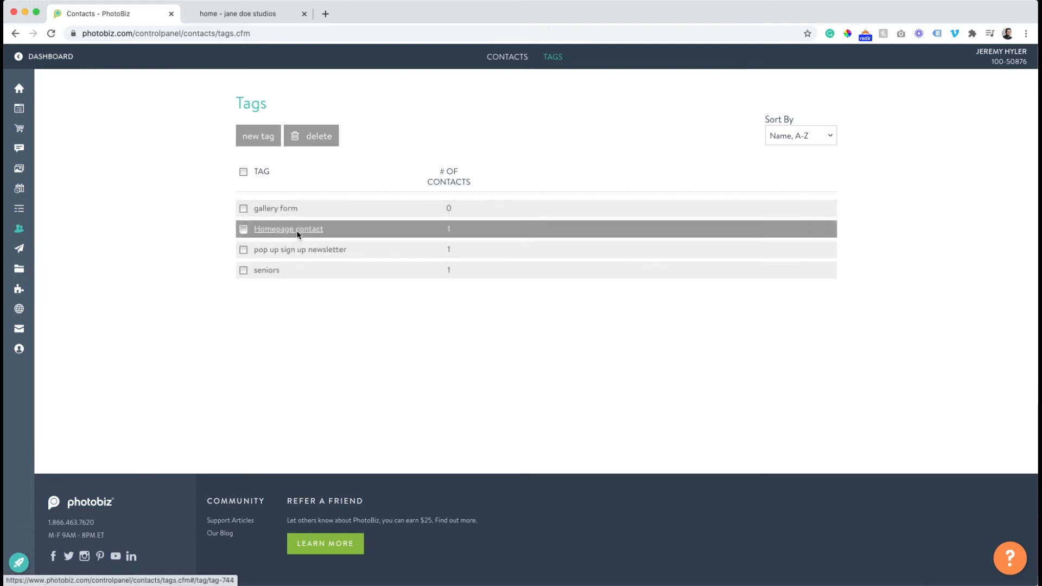
left_click(502, 64)
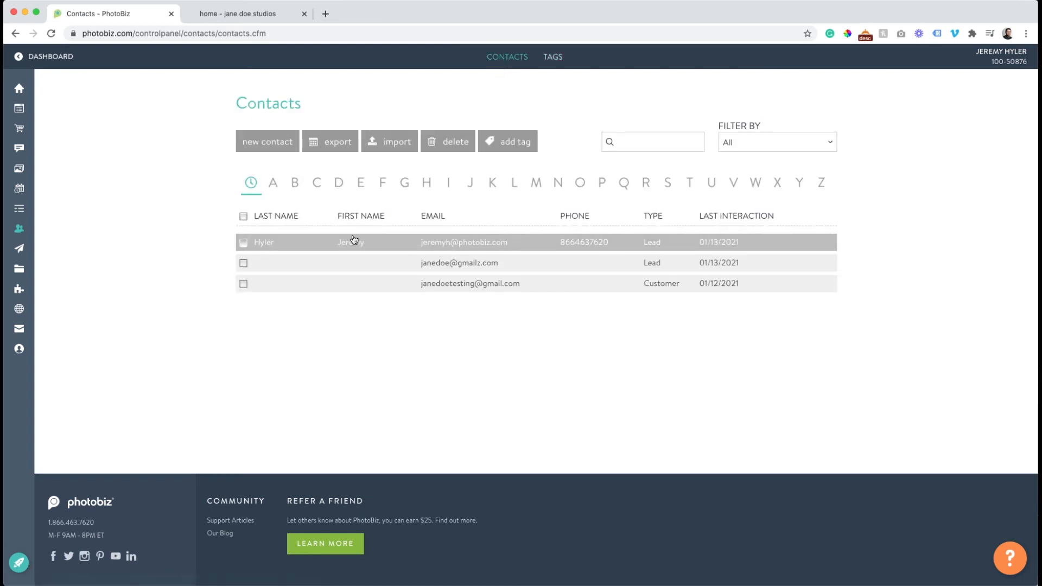
left_click(457, 244)
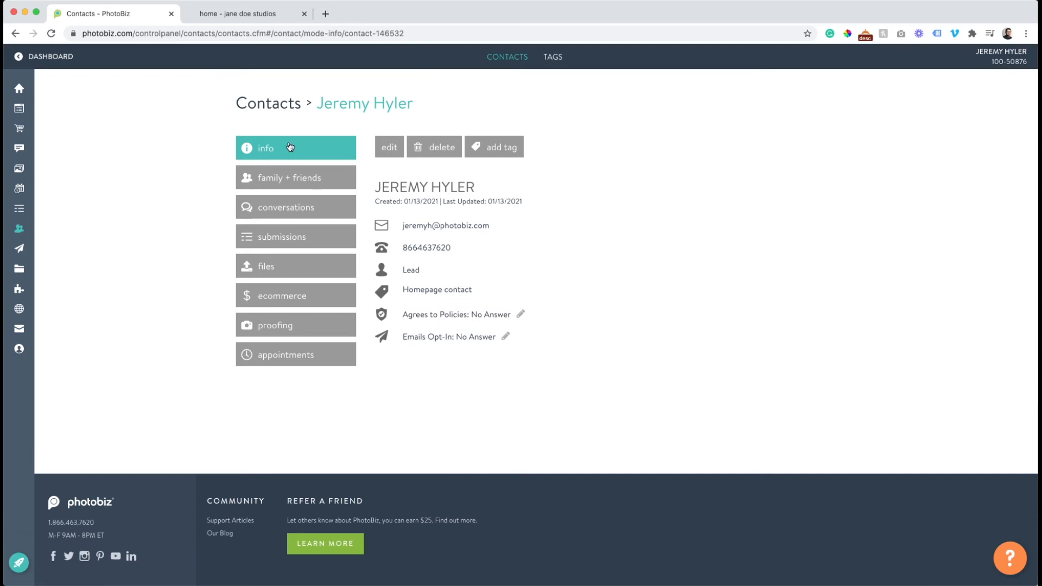
Look through the contact's family, conversations and submissions, and read the responses of the homepage form submission.
left_click(283, 178)
left_click(288, 212)
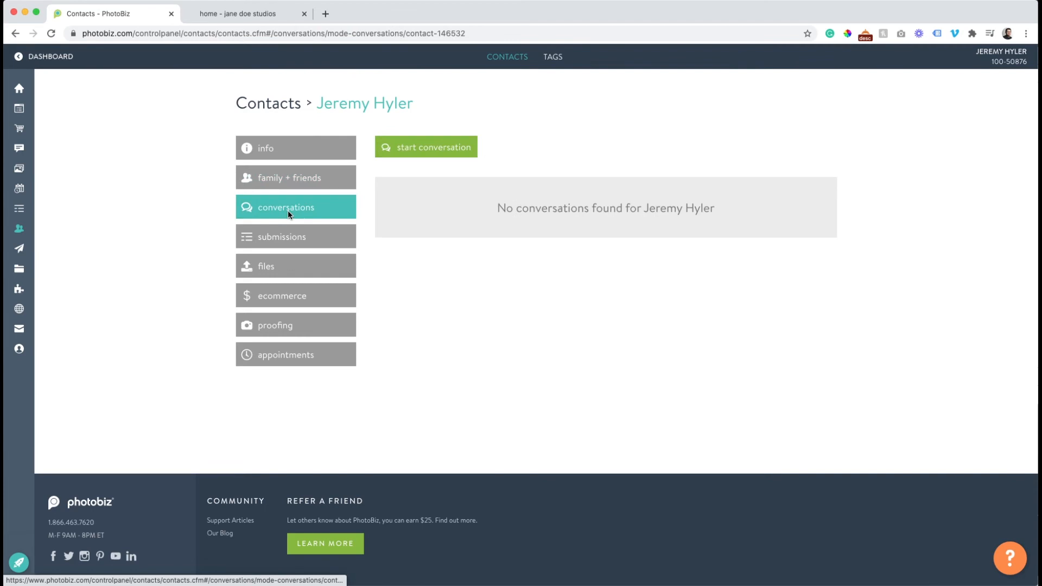
left_click(294, 243)
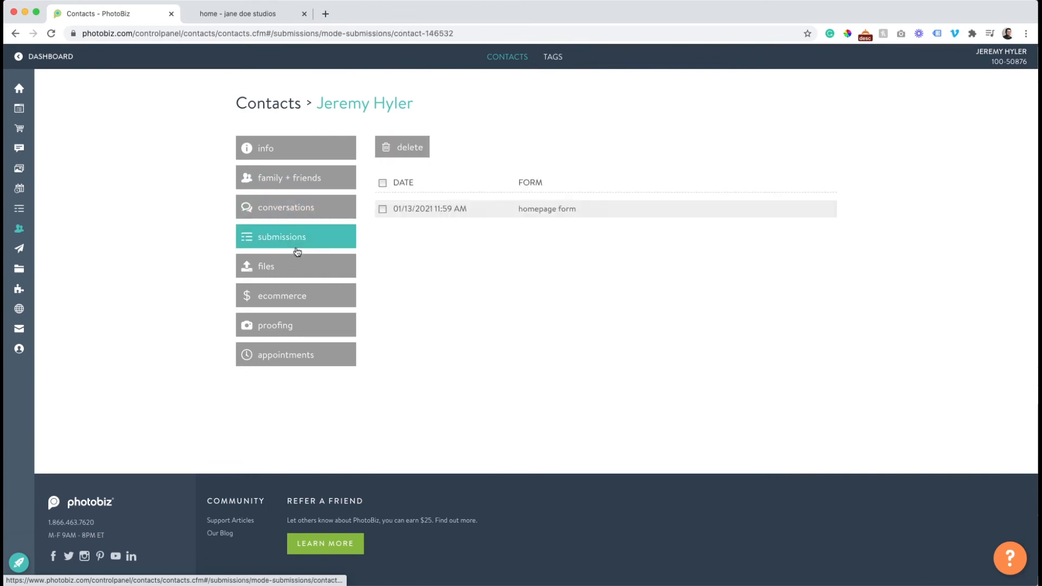
left_click(556, 212)
scroll(494, 370, "down", 2)
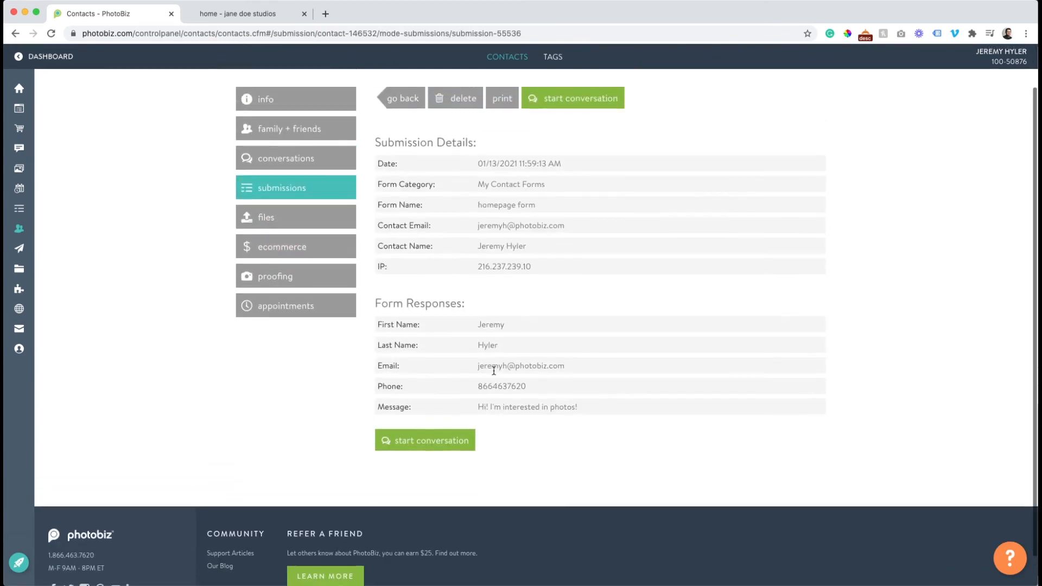
scroll(494, 370, "up", 2)
left_click(307, 244)
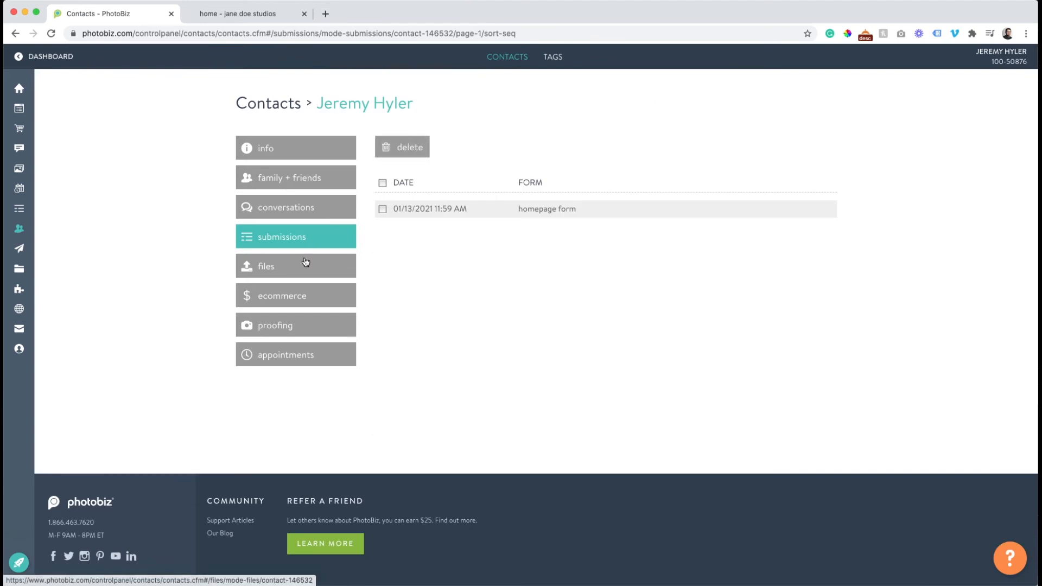
View the contact's files and info, and open a blank new conversation for the contact.
left_click(298, 271)
left_click(264, 147)
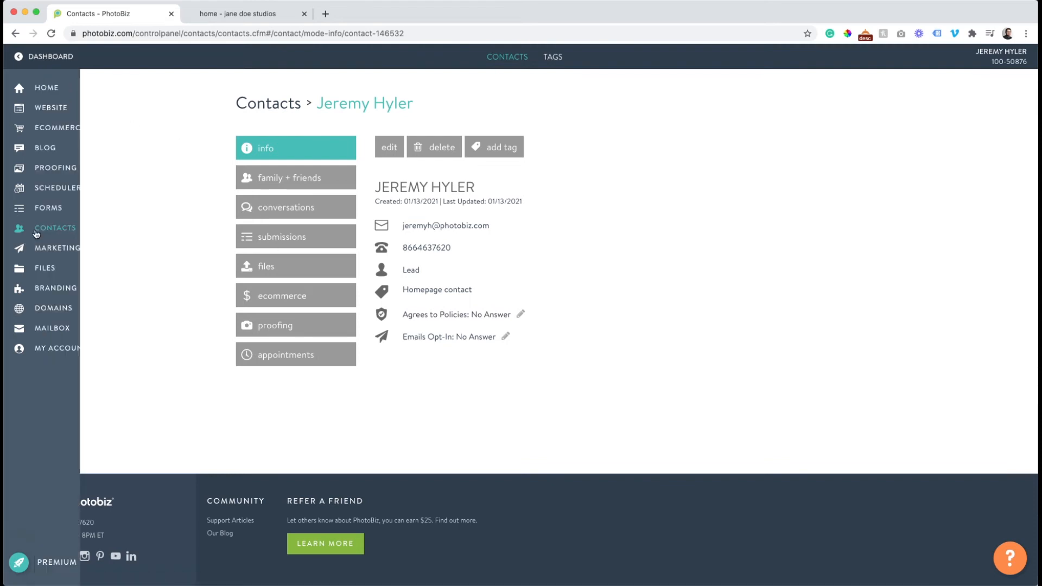
left_click(287, 208)
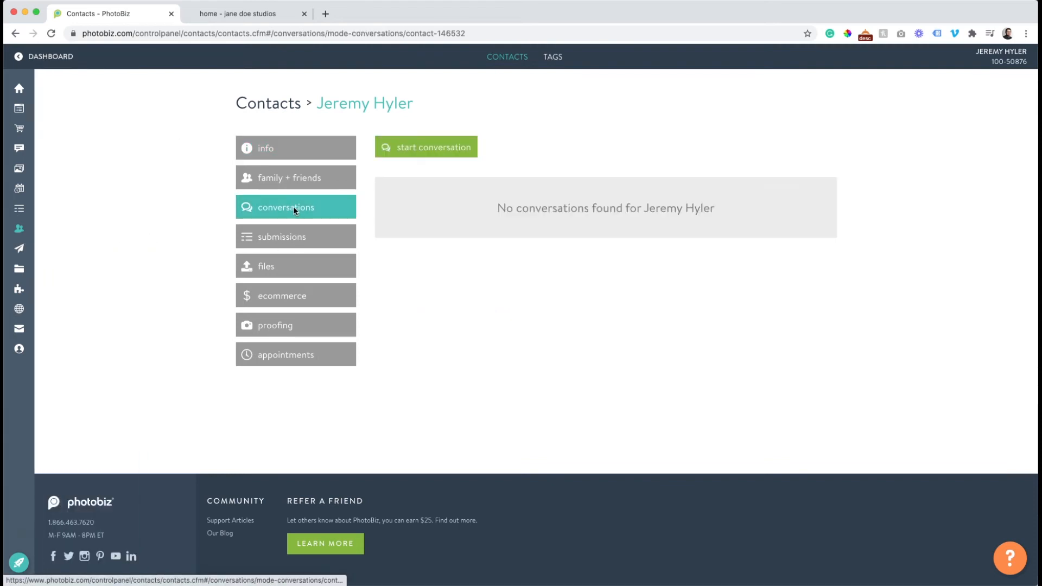
left_click(443, 147)
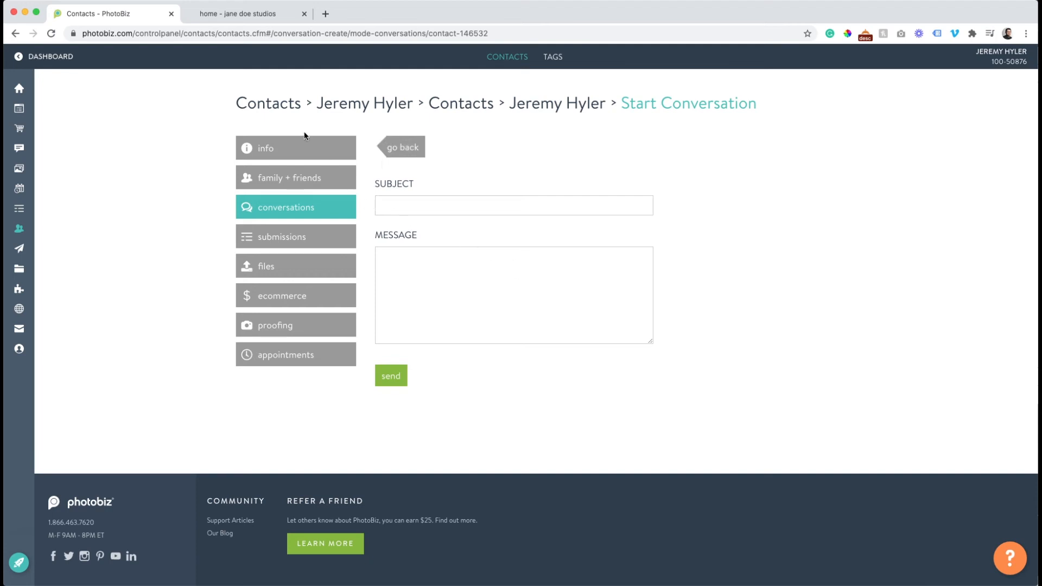
Return to the full contacts list and try to add a tag without any contact selected.
left_click(286, 113)
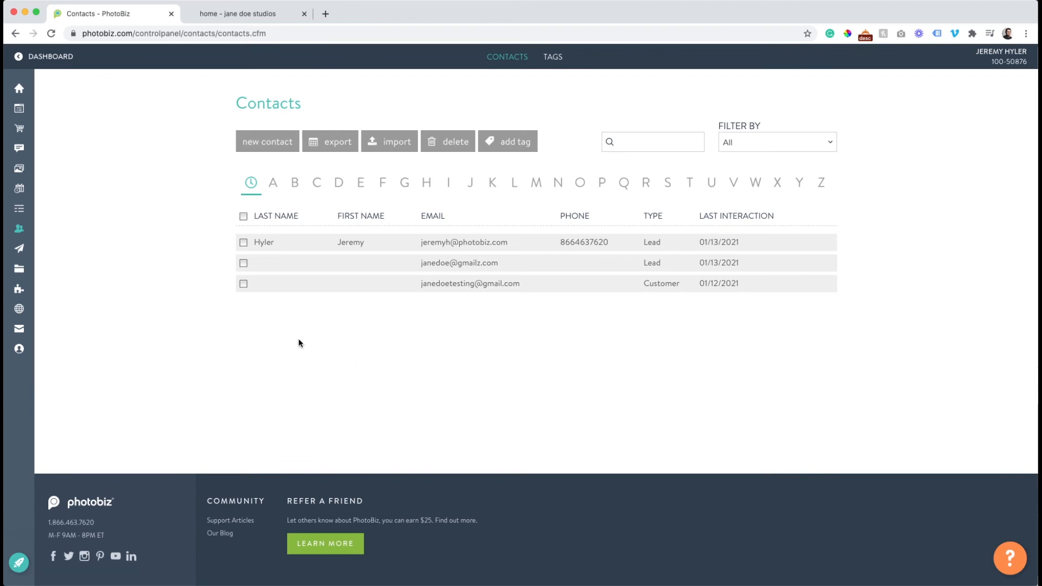
left_click(519, 140)
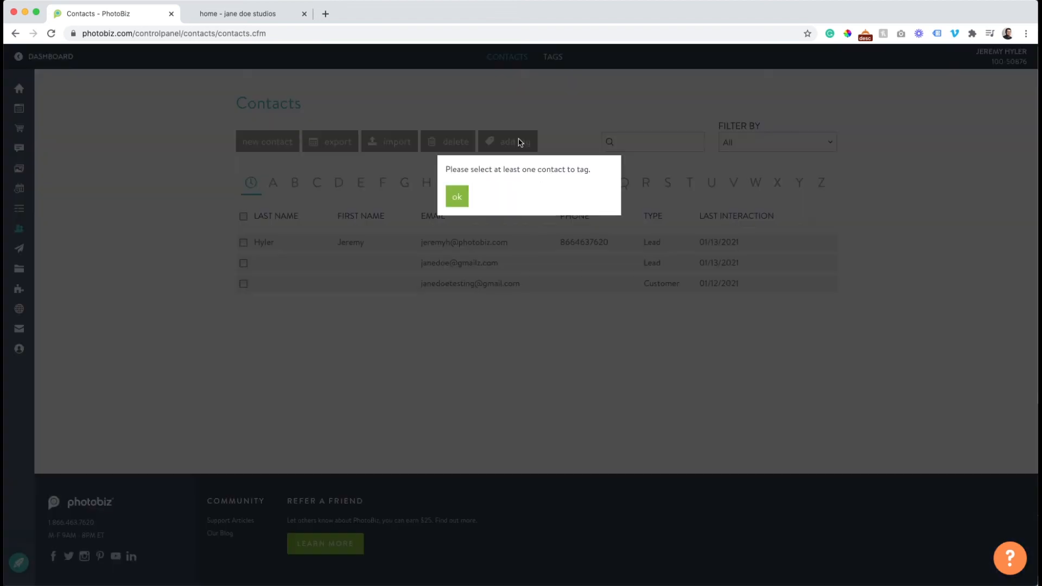
left_click(458, 195)
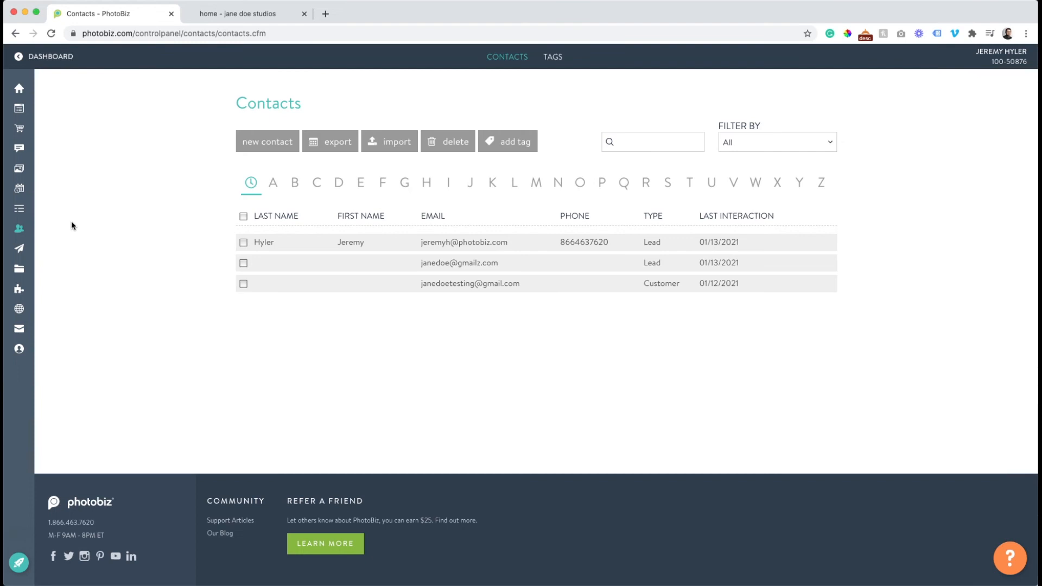
Open the blog post "Simple is the new way" and look over its live page, including the comment form.
mouse_move(21, 173)
left_click(46, 150)
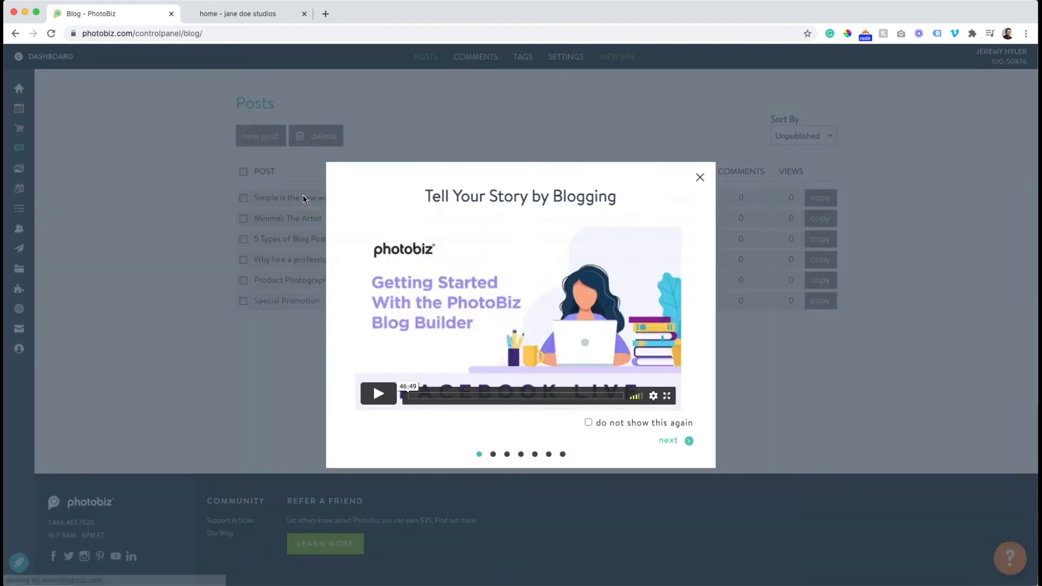
left_click(698, 177)
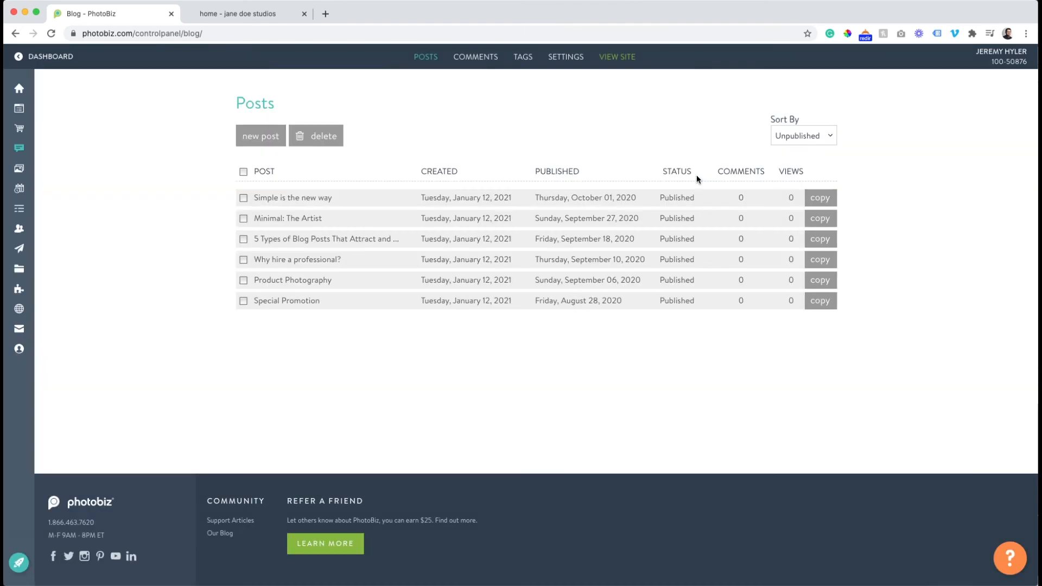
left_click(282, 200)
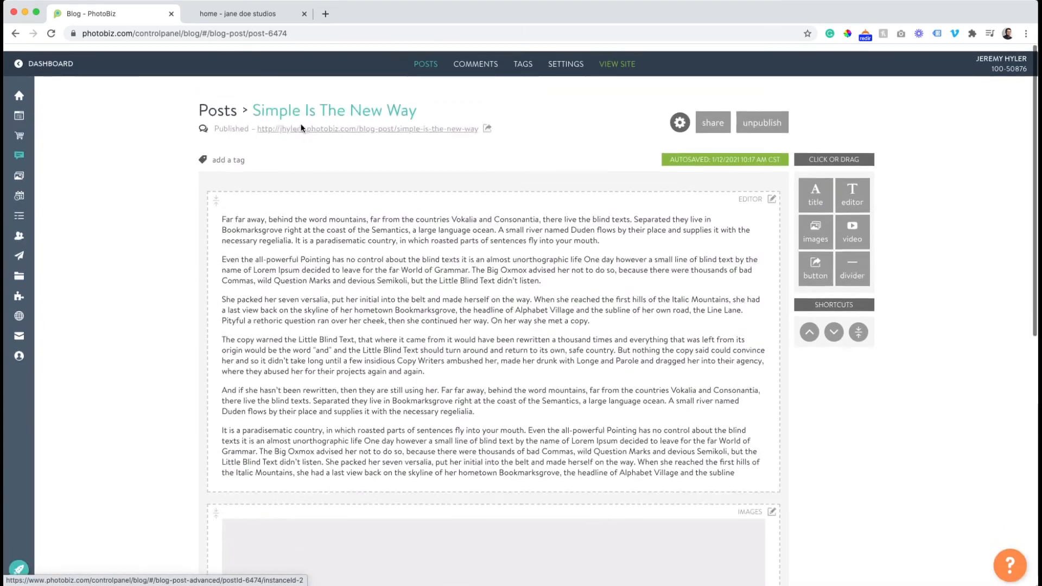
left_click(303, 129)
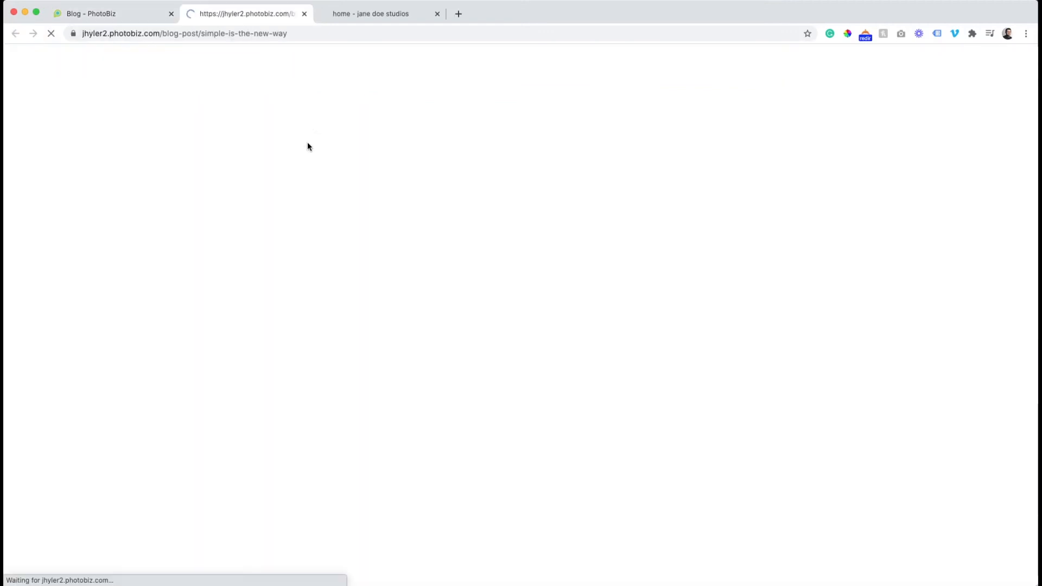
scroll(307, 146, "down", 20)
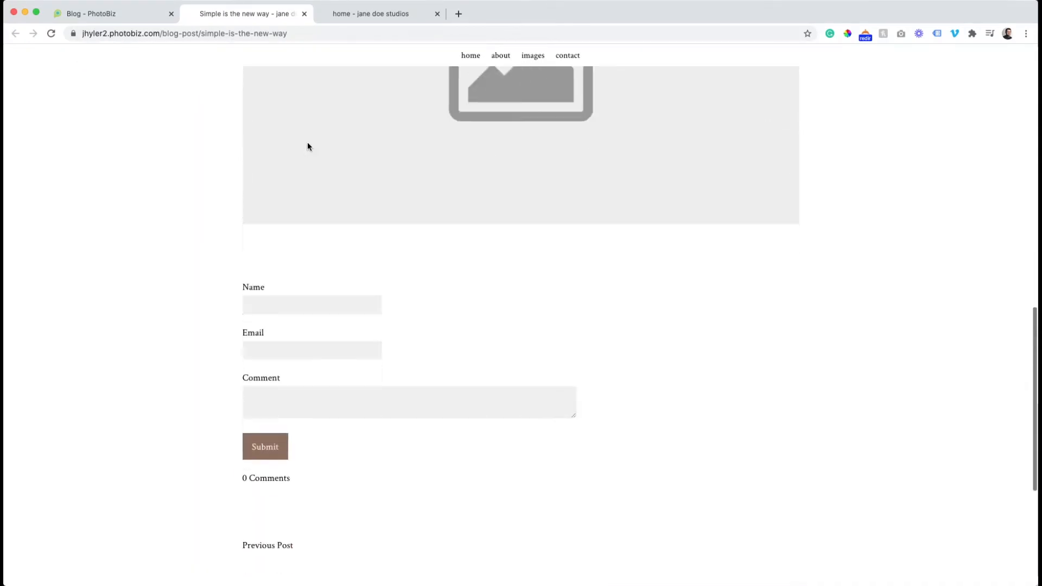
scroll(307, 146, "up", 20)
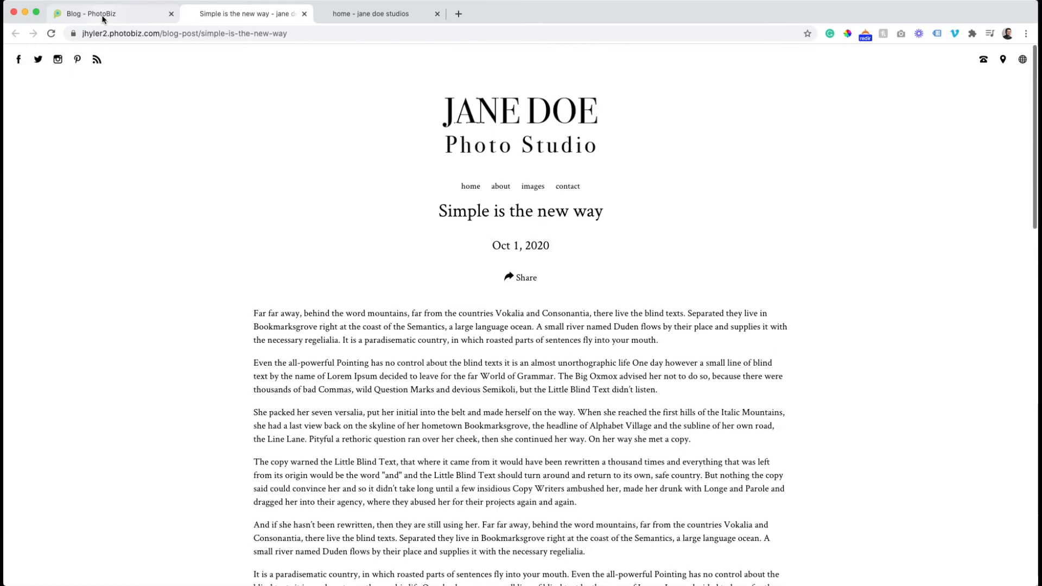
Add the tags "simple blog", "seniors" and "portraits" to the blog post "Simple is the new way" and save the changes.
left_click(91, 14)
left_click(232, 154)
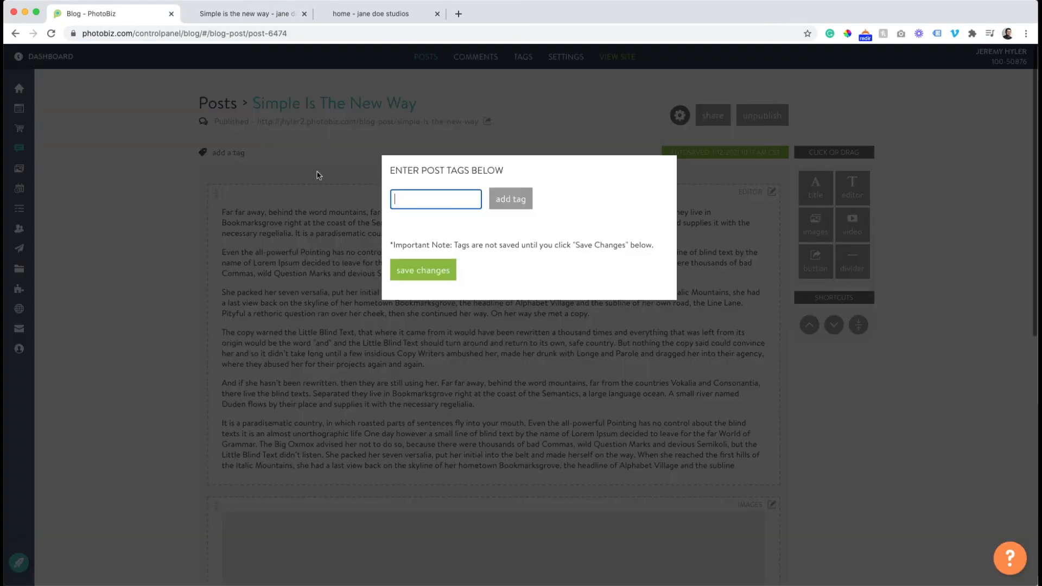
type("simple blog")
left_click(510, 201)
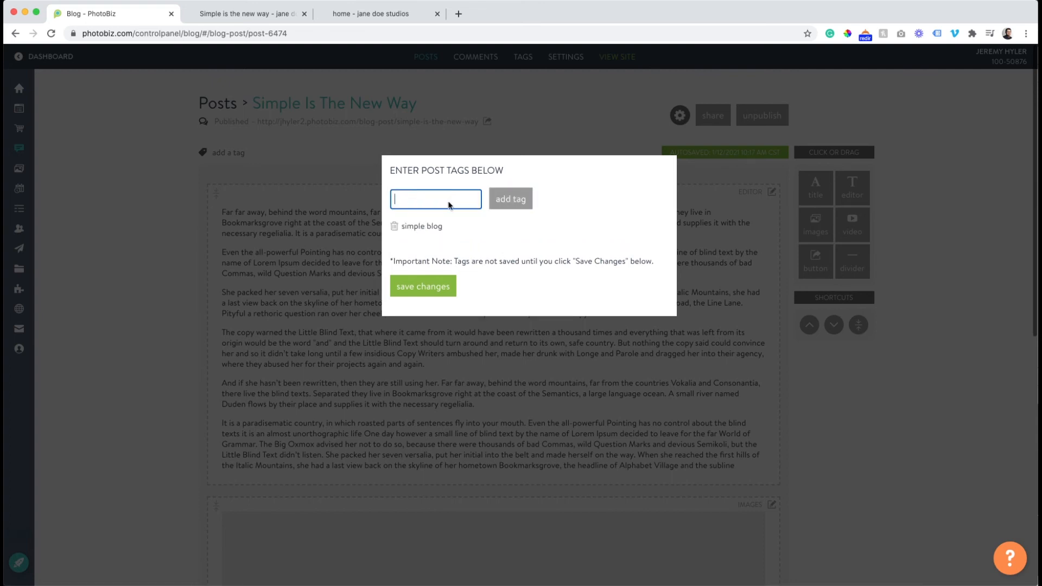
type("seniors")
left_click(496, 199)
type("portraits")
left_click(507, 199)
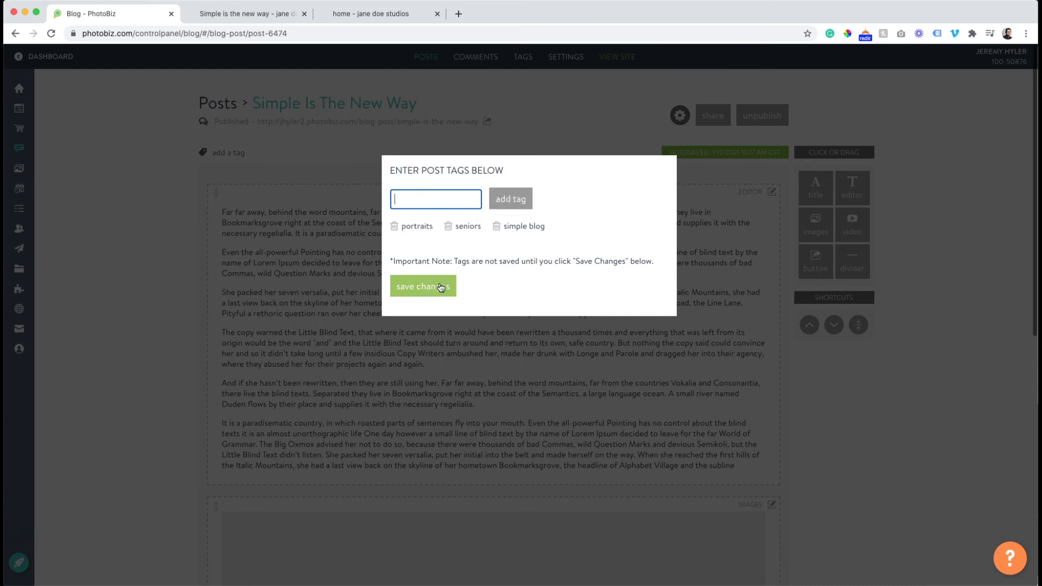
left_click(437, 285)
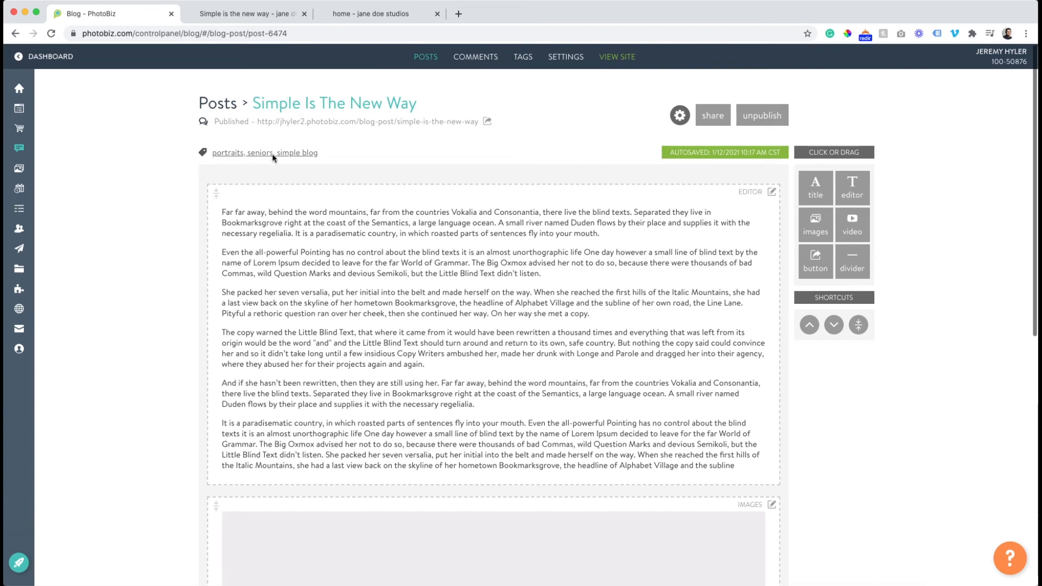
Reload the live blog post and fill in the commenter's name and e-mail in its comment form.
left_click(247, 15)
left_click(54, 32)
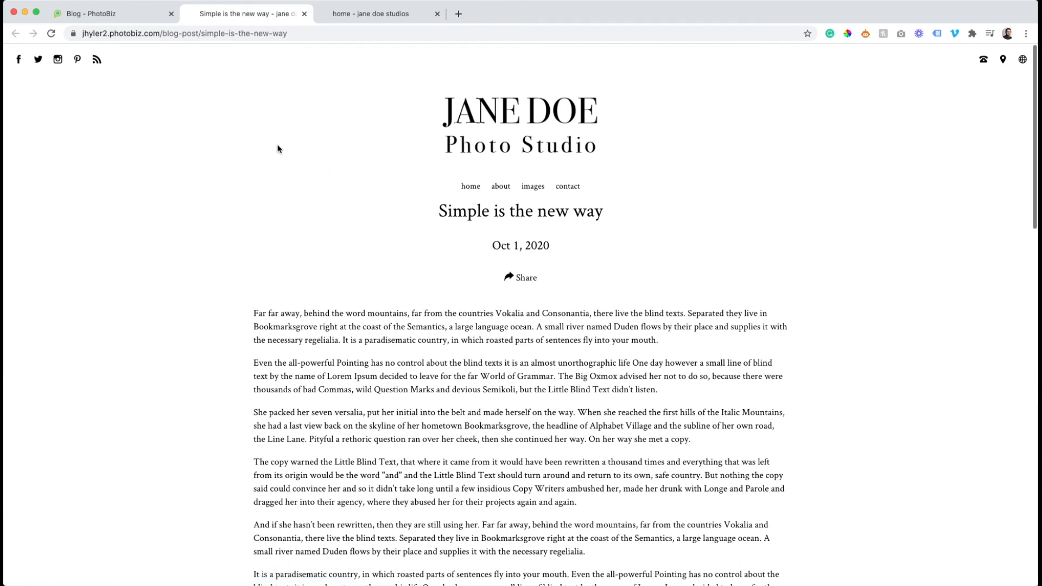
left_click(49, 34)
scroll(370, 161, "down", 15)
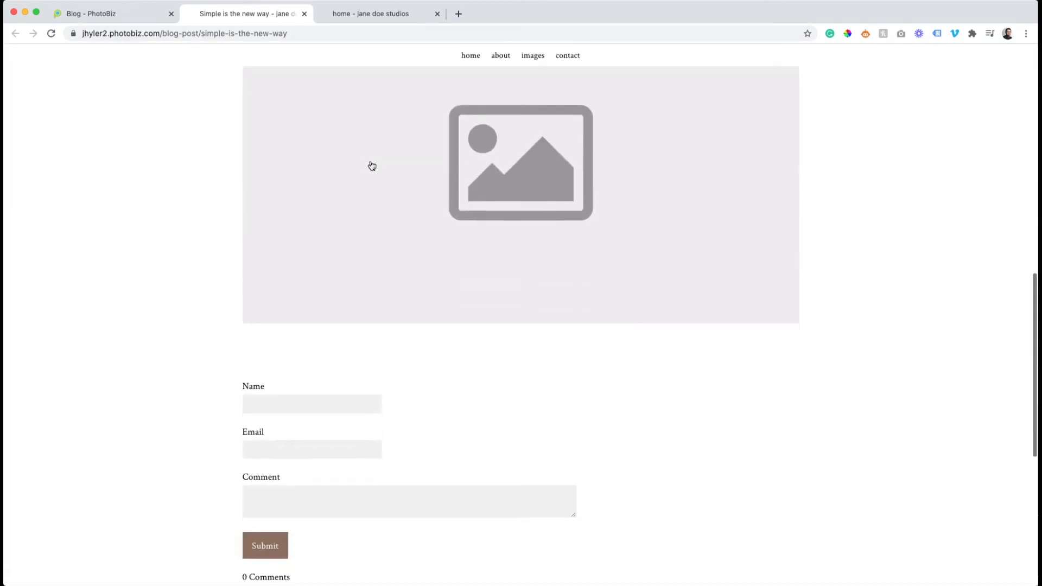
left_click(302, 156)
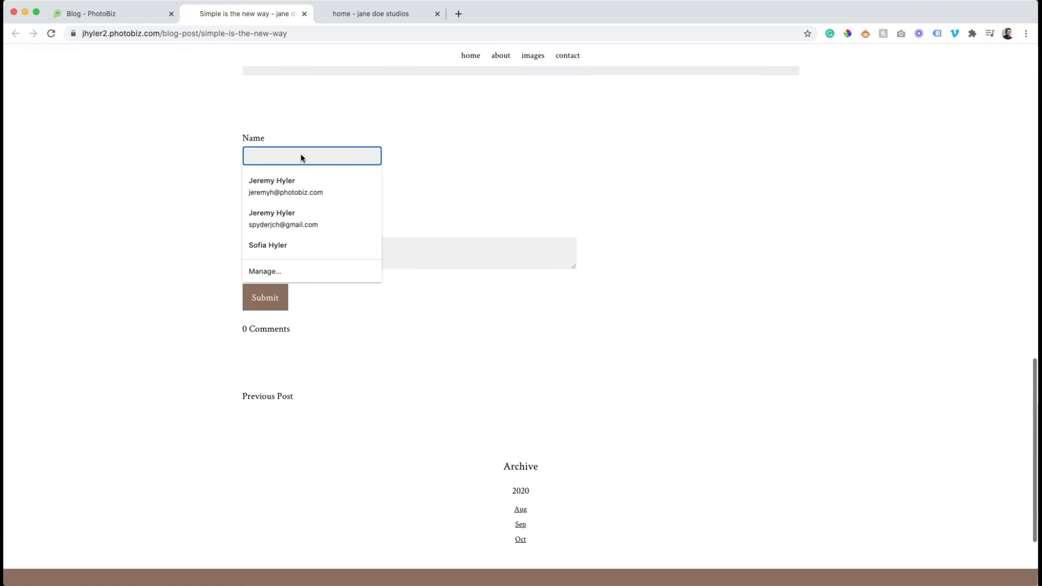
type("Jan")
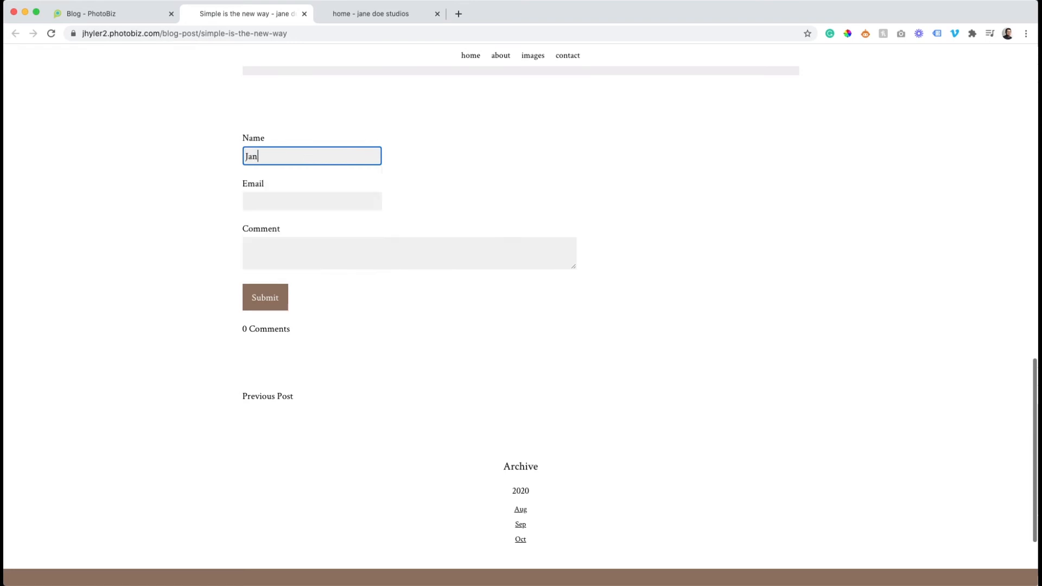
type("e Doe II")
left_click(298, 196)
type("Jane")
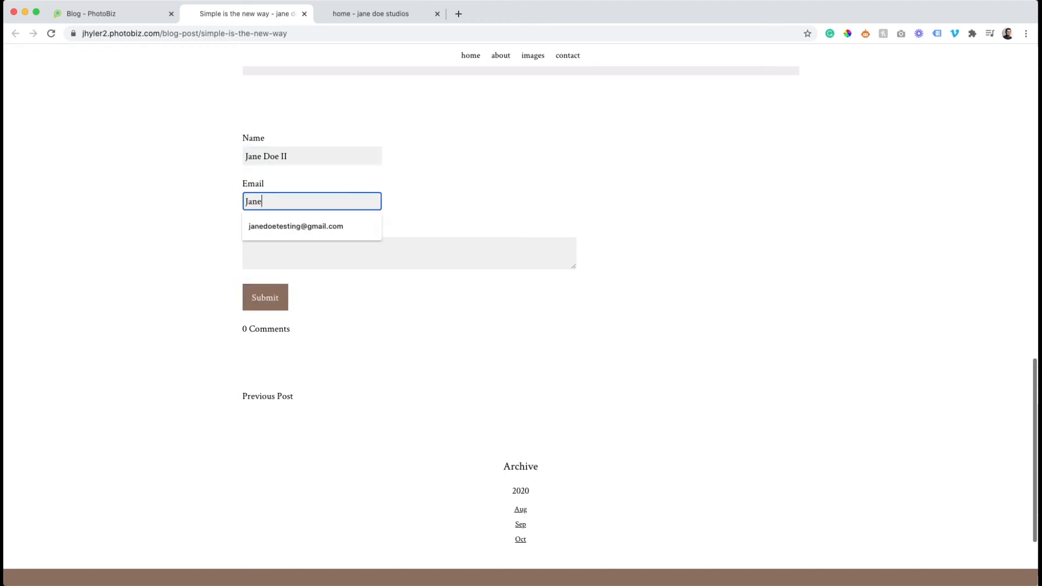
key("Down")
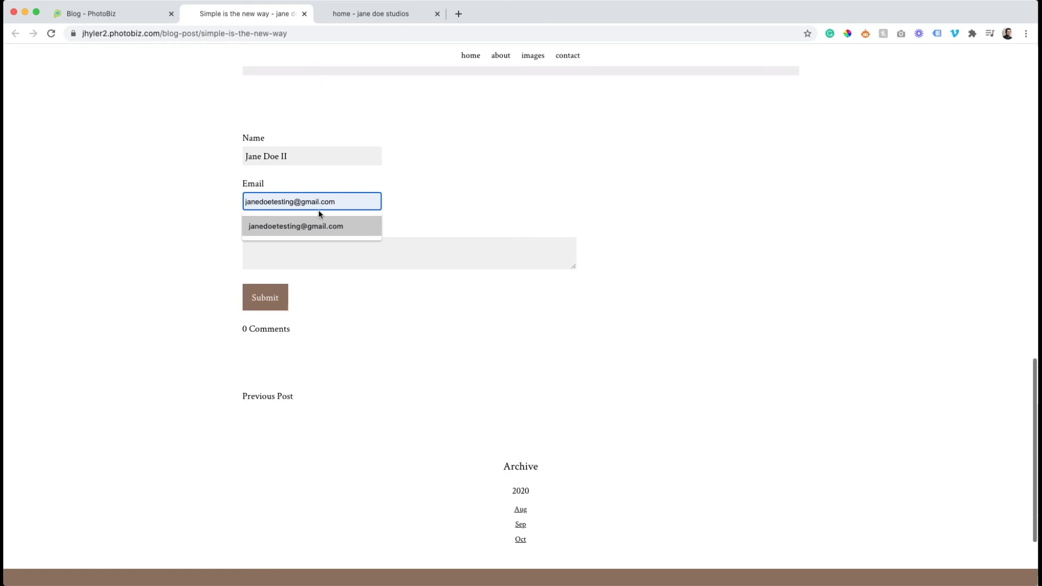
left_click(441, 205)
left_click(295, 204)
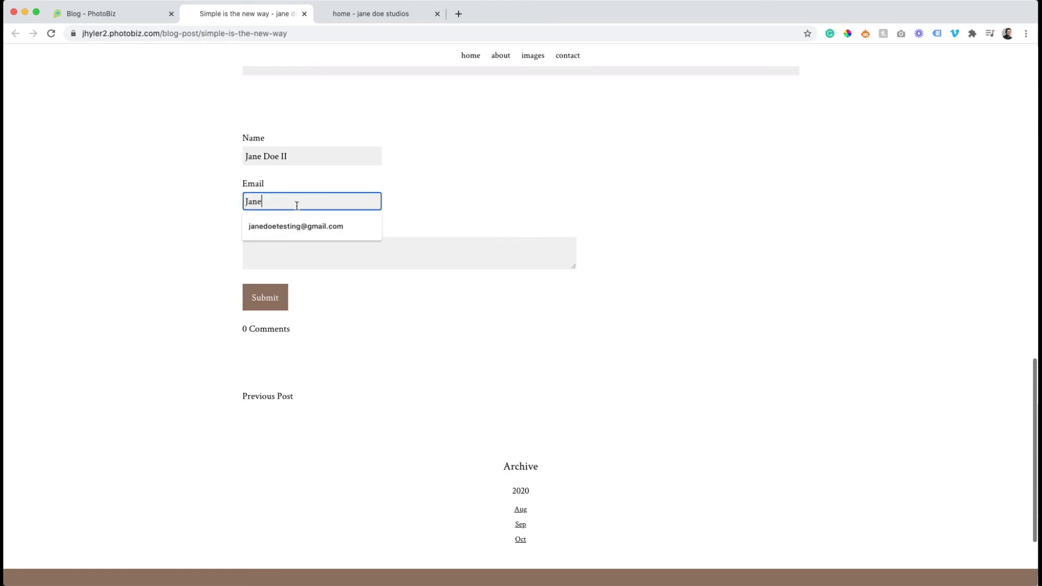
left_click(298, 227)
Enter the comment "Wow I love this!" and submit it.
left_click(282, 248)
type("Wow I love thi")
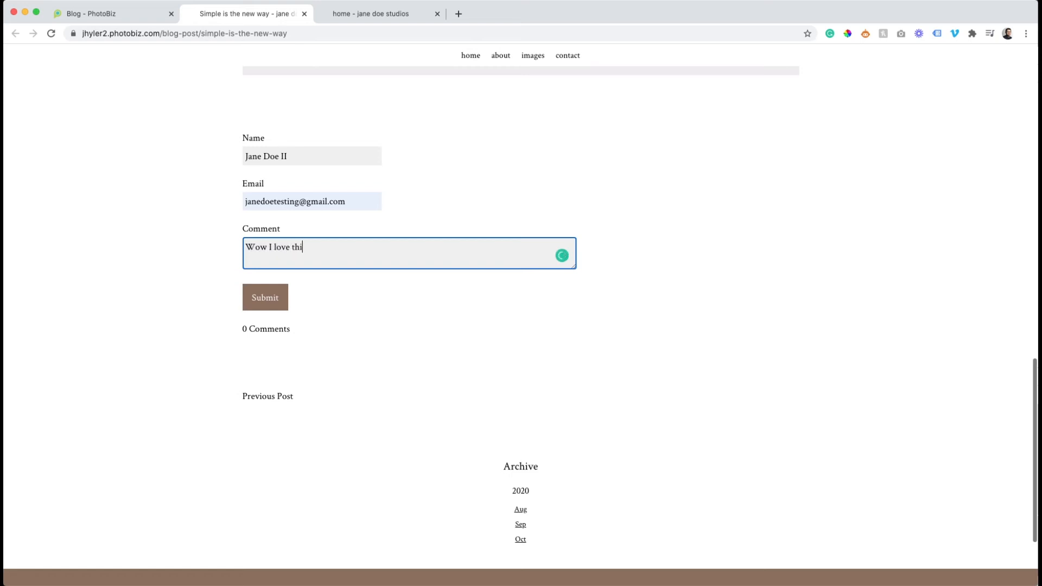
left_click(271, 298)
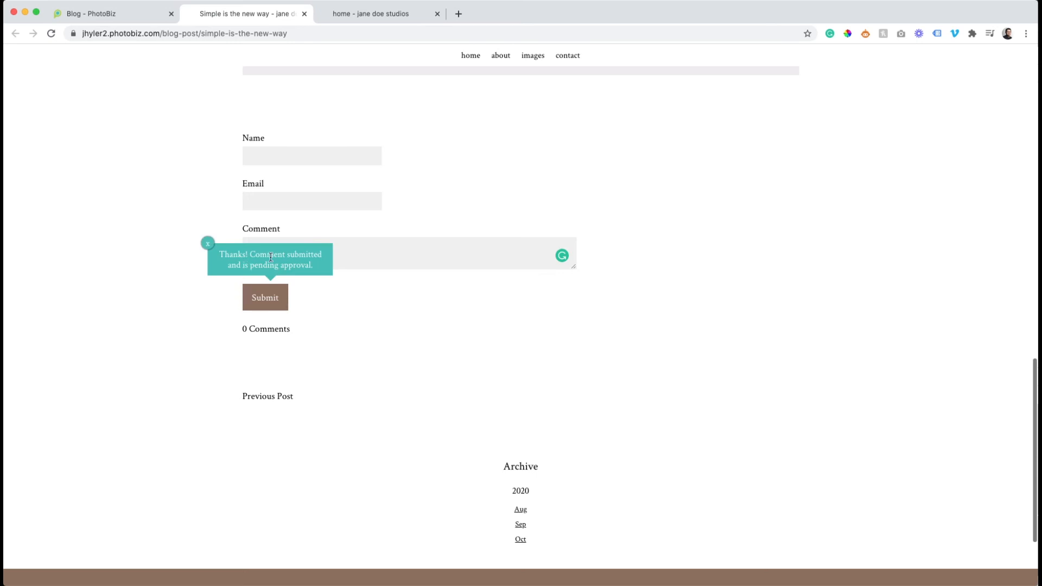
Return to the blog control panel and approve the pending comment on "Simple is the new way".
left_click(154, 13)
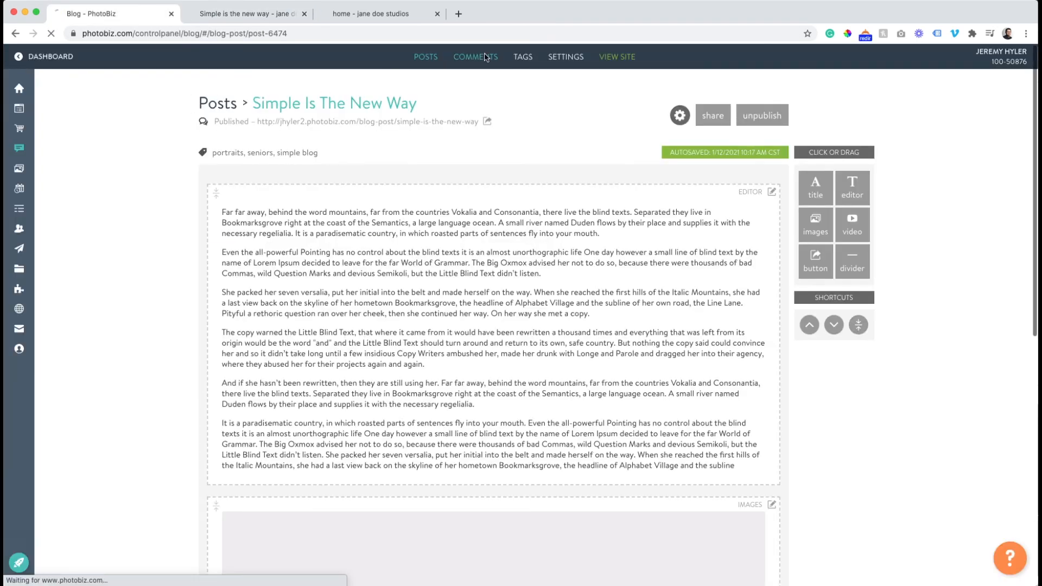
left_click(483, 59)
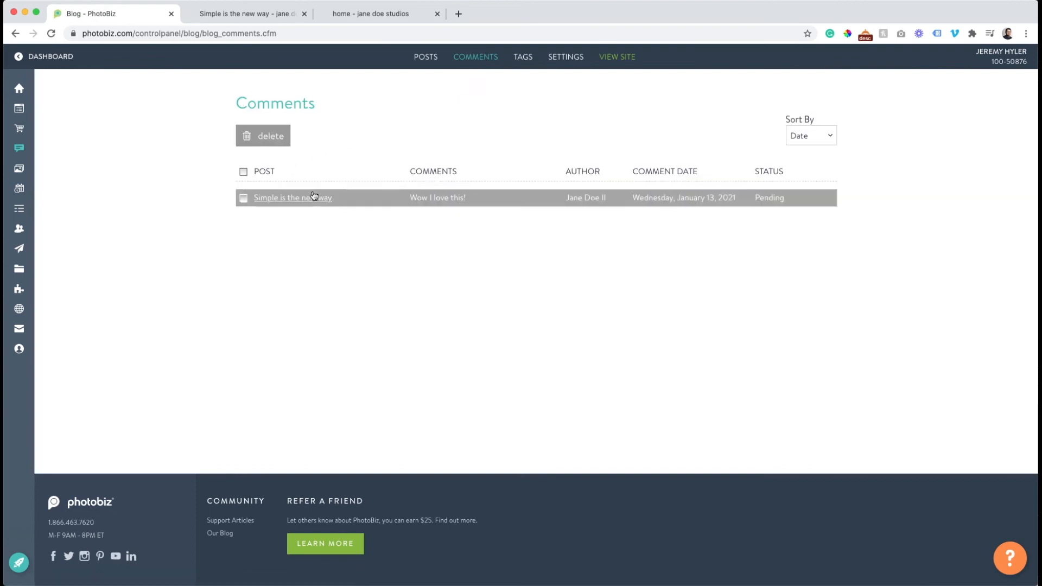
left_click(313, 196)
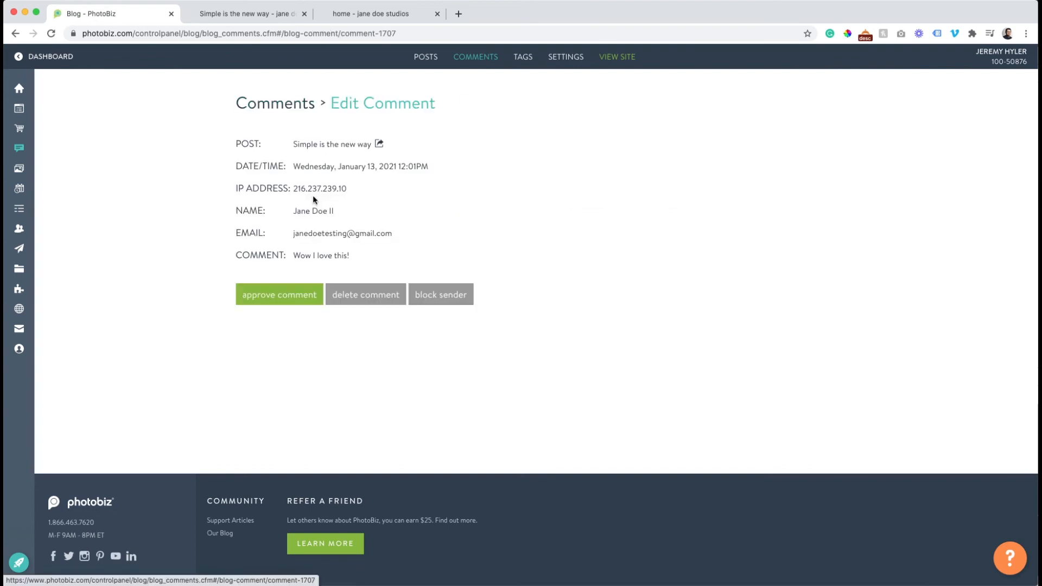
left_click(277, 295)
Open the commenter's record in Contacts to check the tags assigned to it.
mouse_move(19, 259)
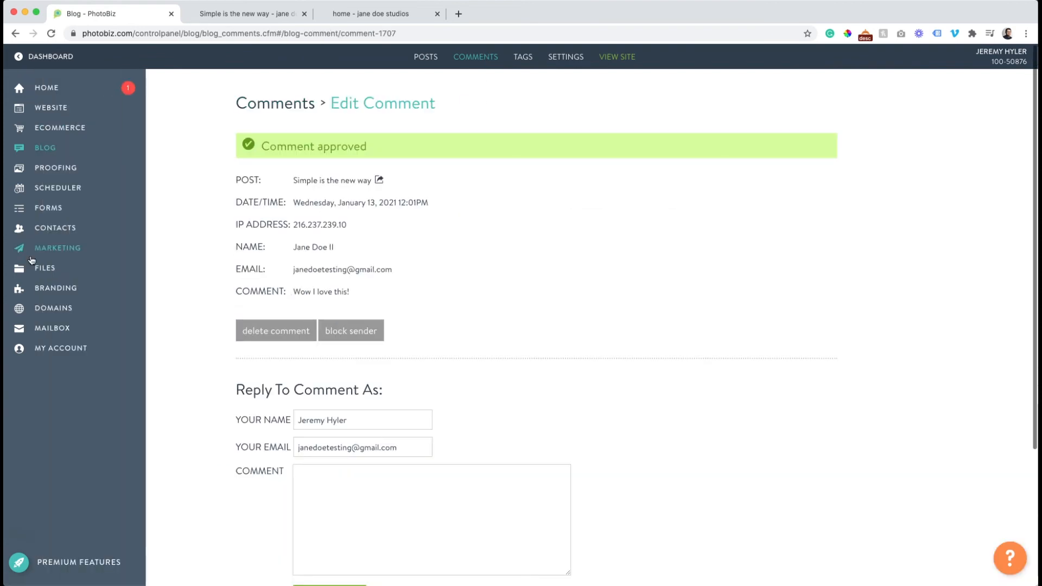
left_click(55, 230)
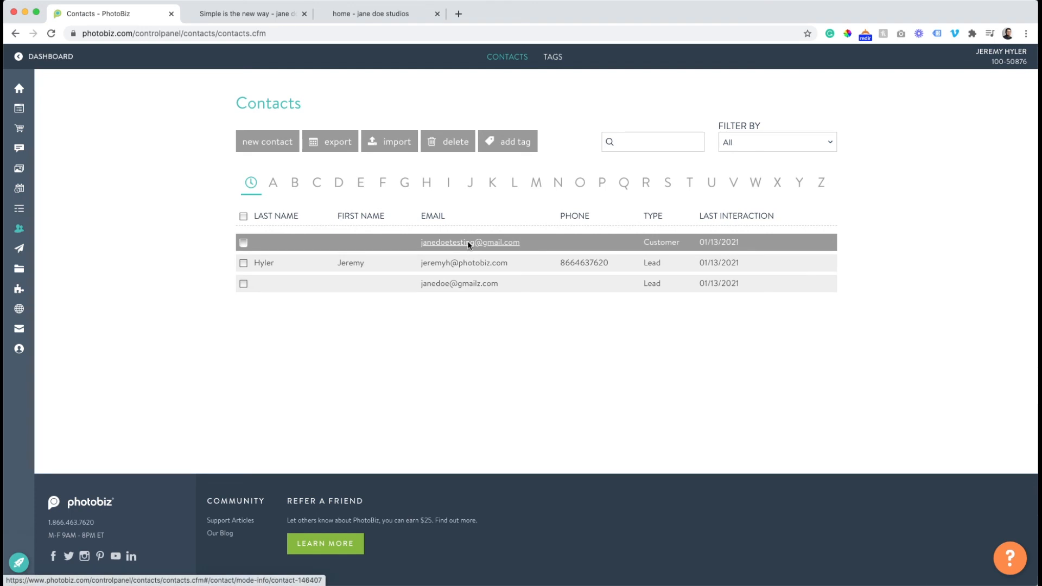
left_click(452, 243)
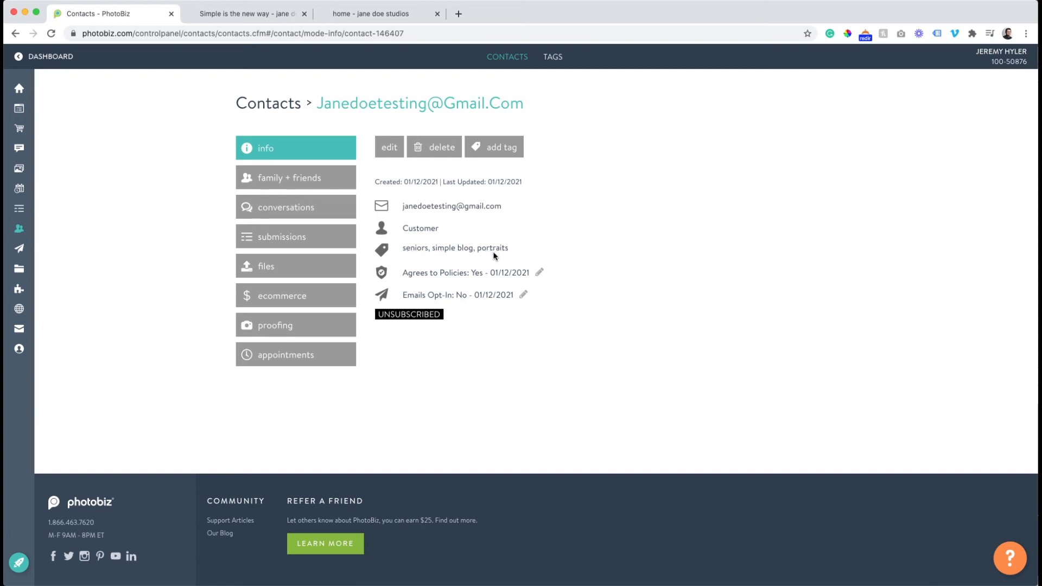
Set the contact's Emails Opt-In preference to Yes, certify the contact's permission and save.
left_click(525, 294)
left_click(432, 228)
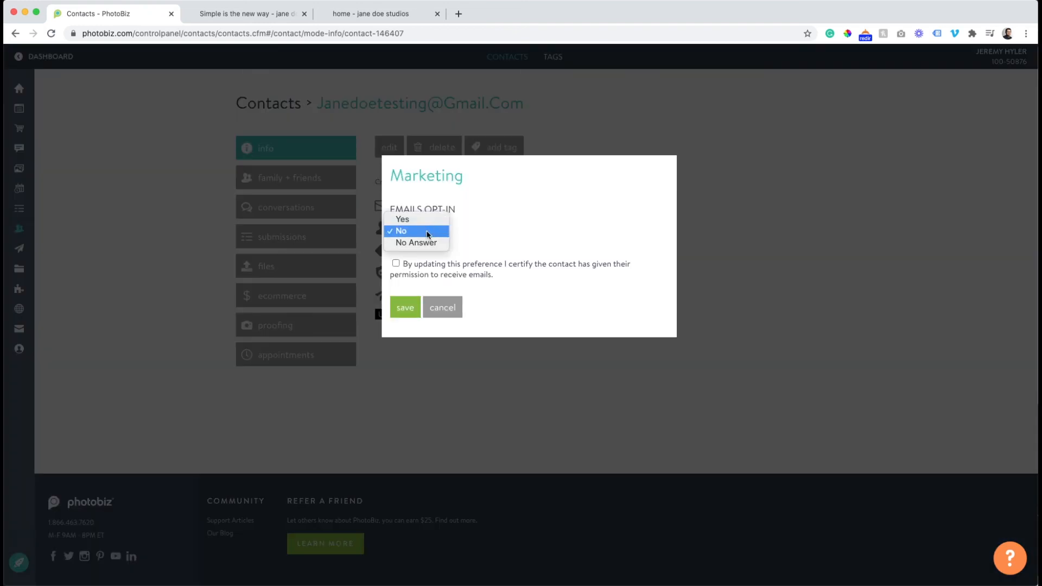
left_click(402, 219)
left_click(395, 264)
left_click(403, 308)
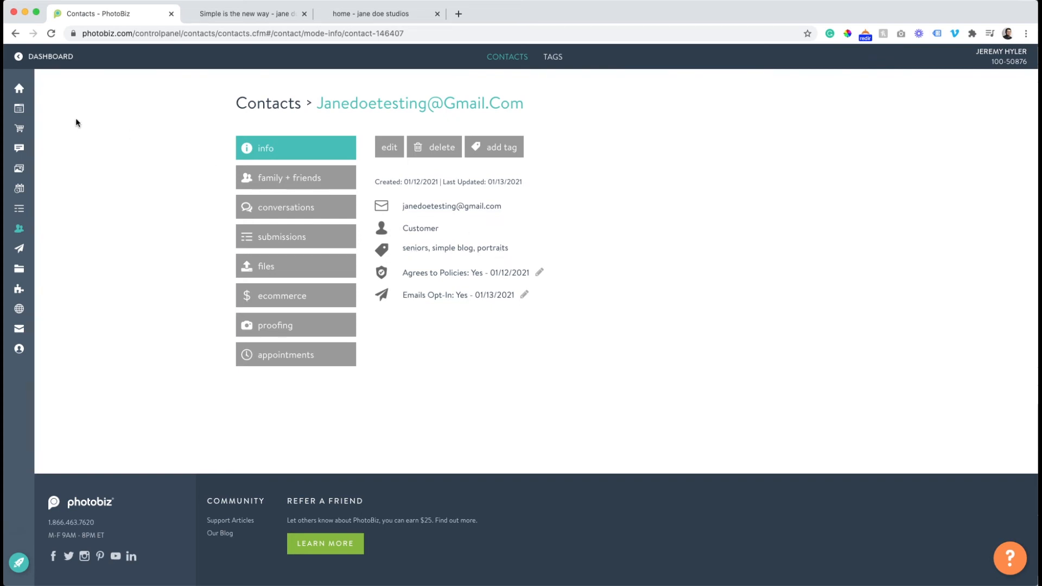
Create a new marketing email in the Emails category from the "Huge Sales" promotion template.
mouse_move(19, 111)
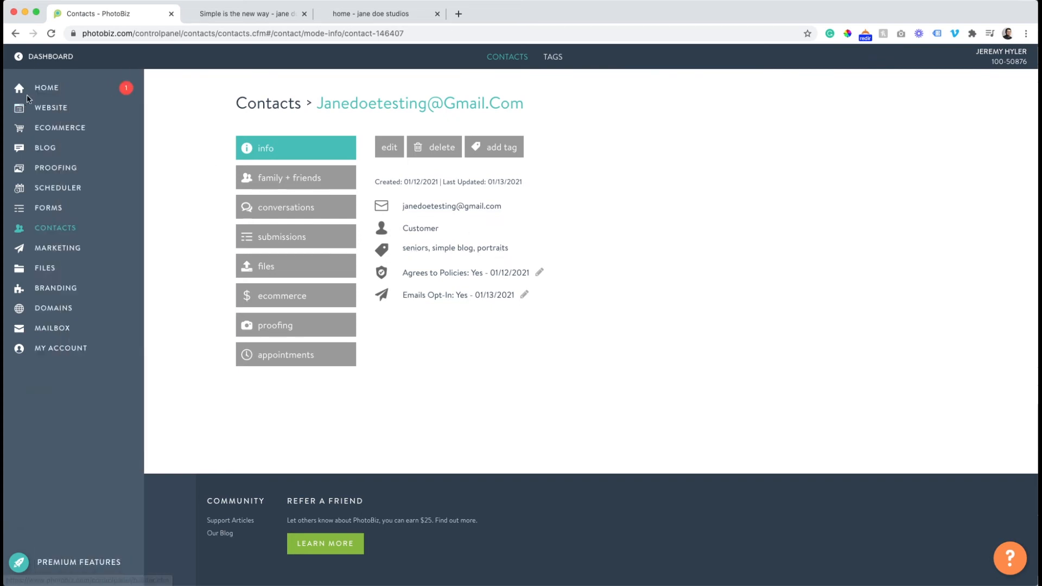
left_click(60, 251)
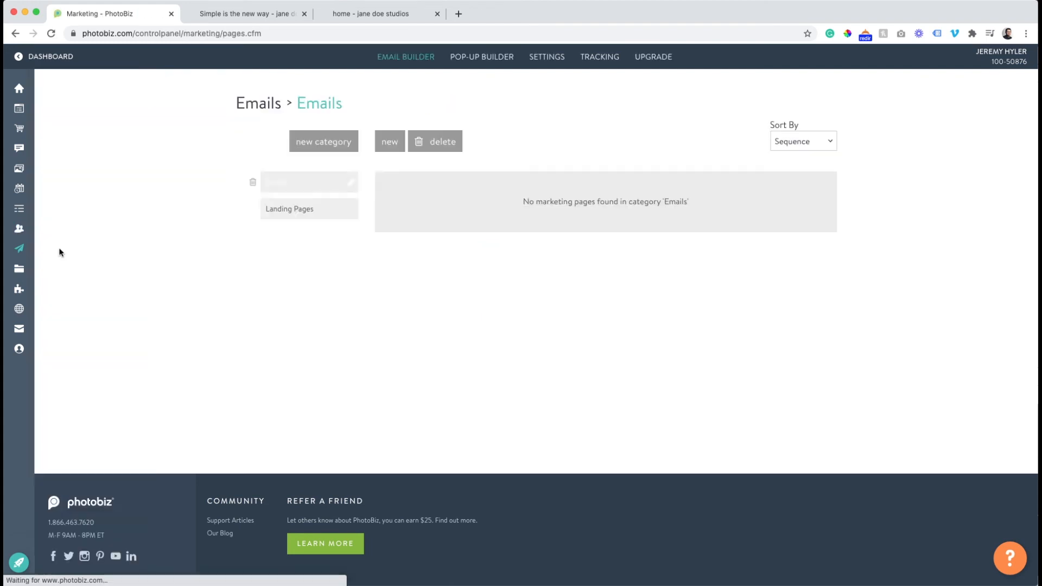
left_click(395, 142)
scroll(347, 288, "down", 3)
scroll(347, 287, "down", 2)
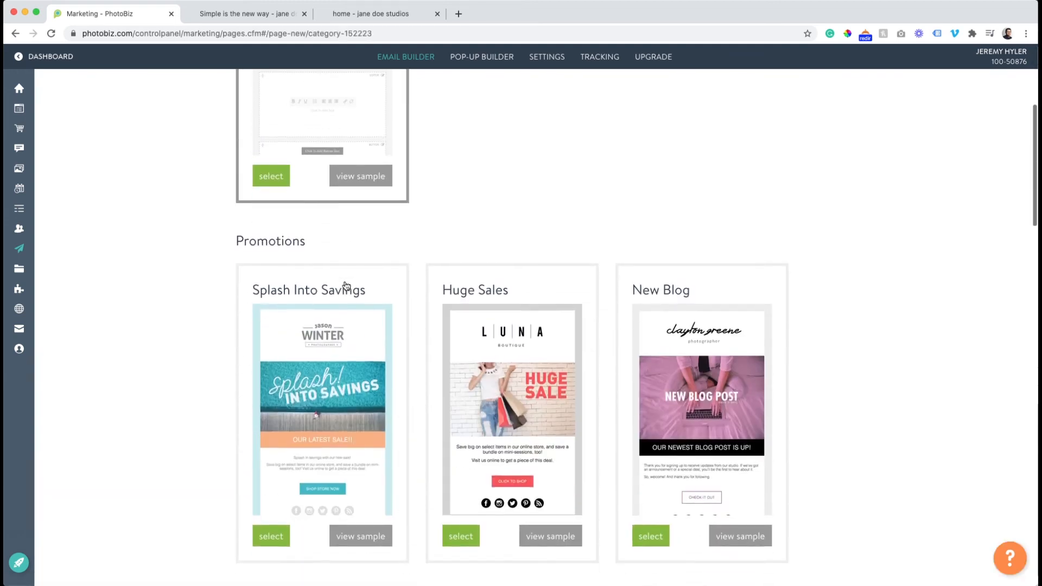
scroll(318, 259, "up", 5)
scroll(268, 425, "down", 10)
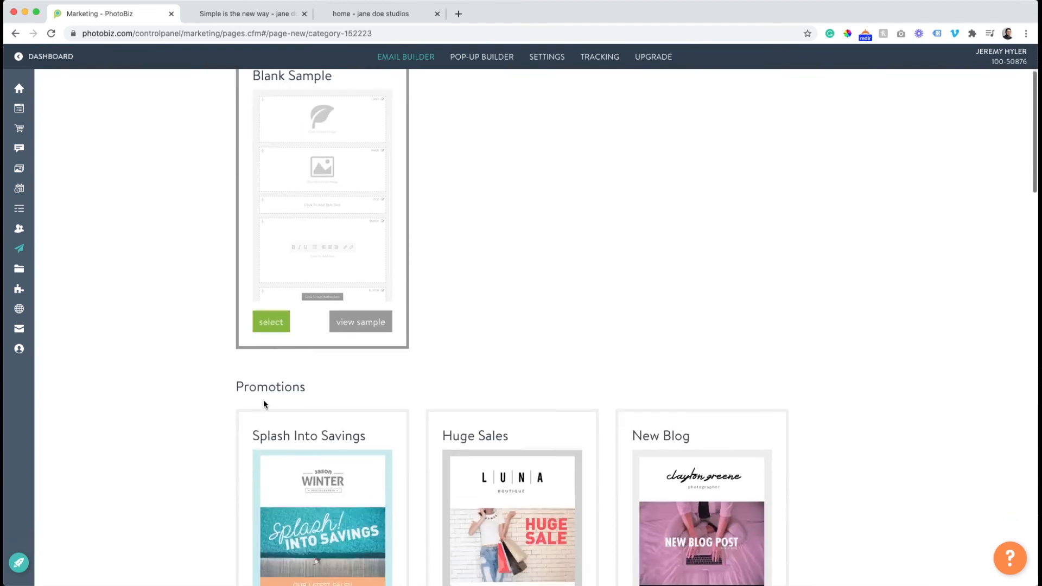
scroll(491, 315, "up", 2)
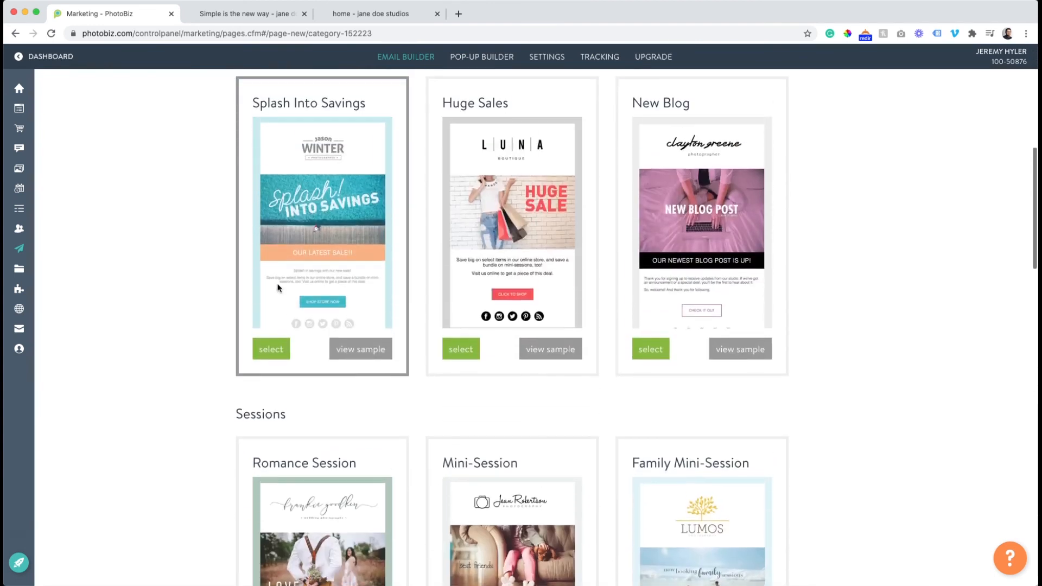
left_click(460, 348)
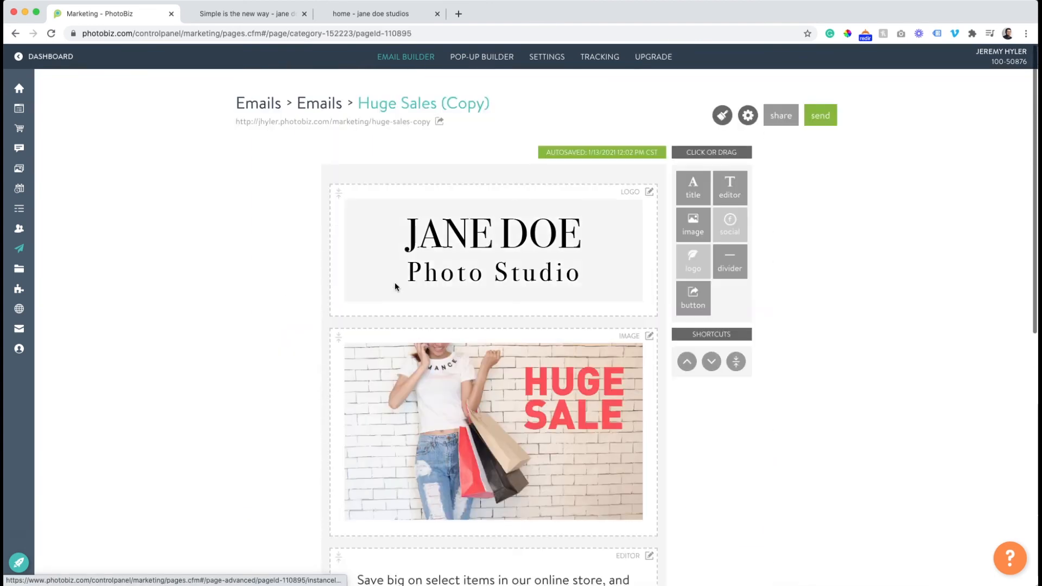
scroll(395, 286, "down", 8)
scroll(395, 287, "up", 4)
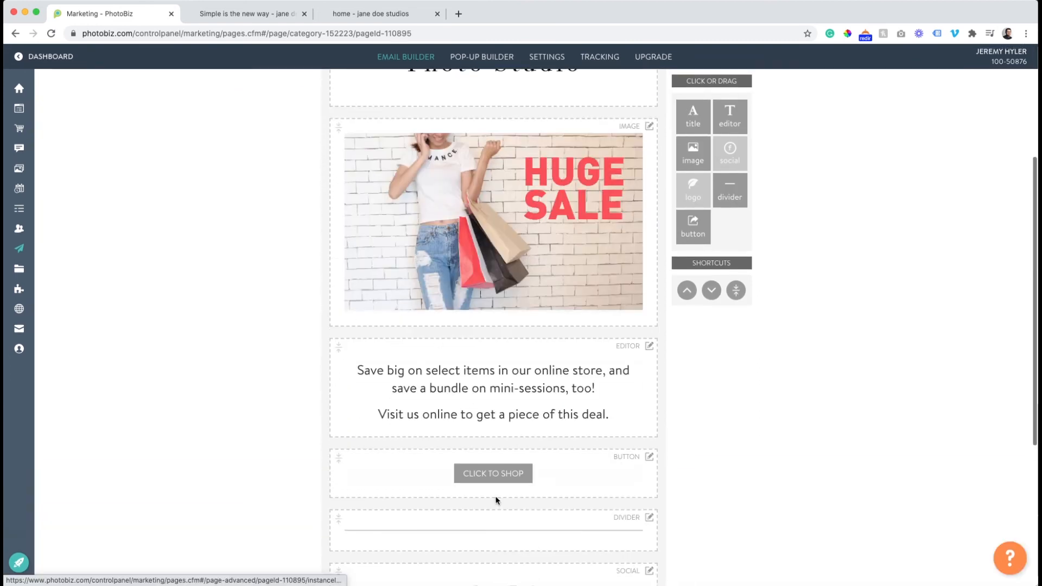
left_click(495, 475)
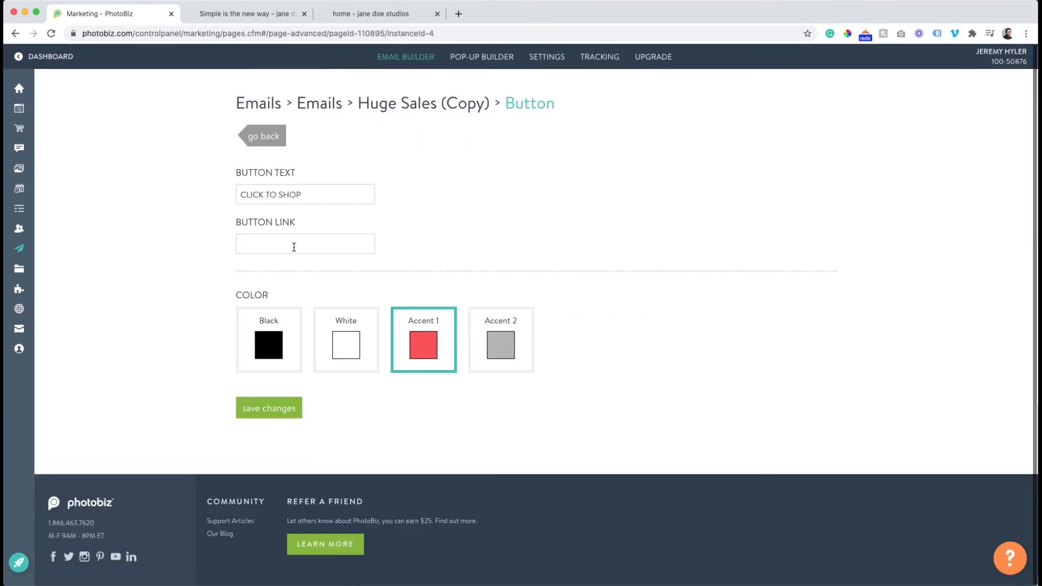
left_click(294, 245)
type("http")
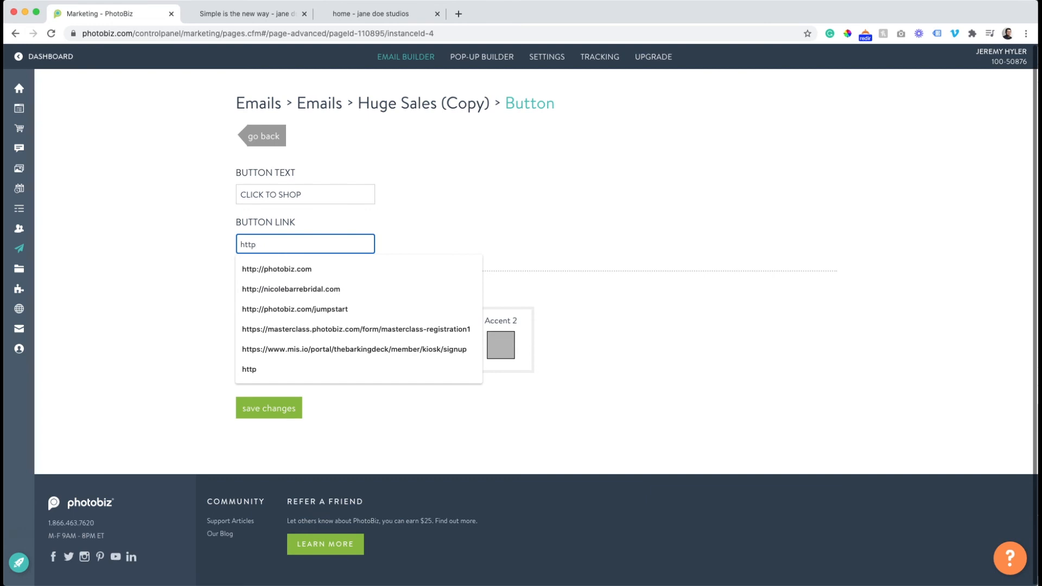
type("://masterclass")
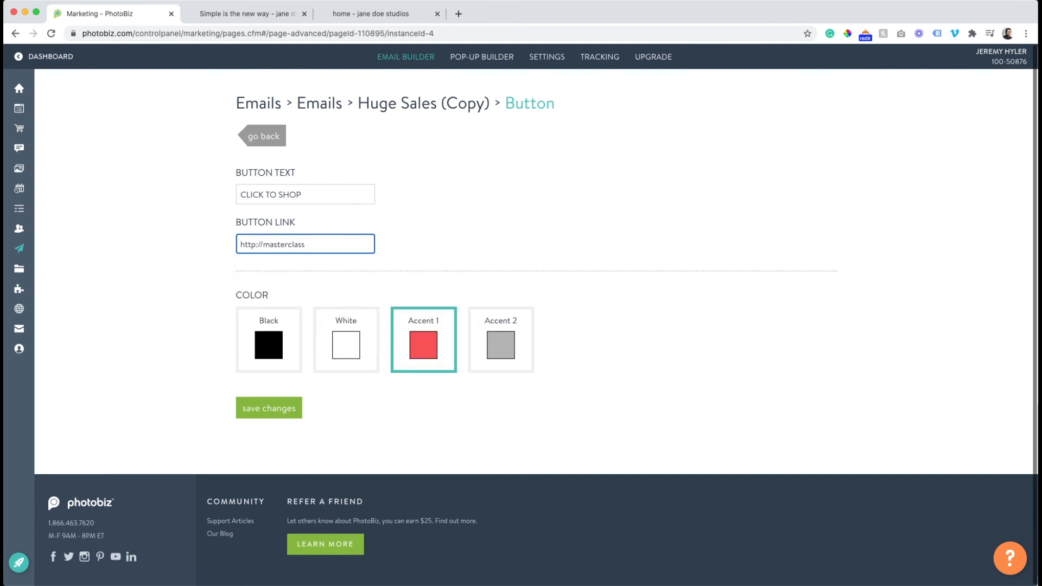
type("hotobi.com")
left_click(287, 408)
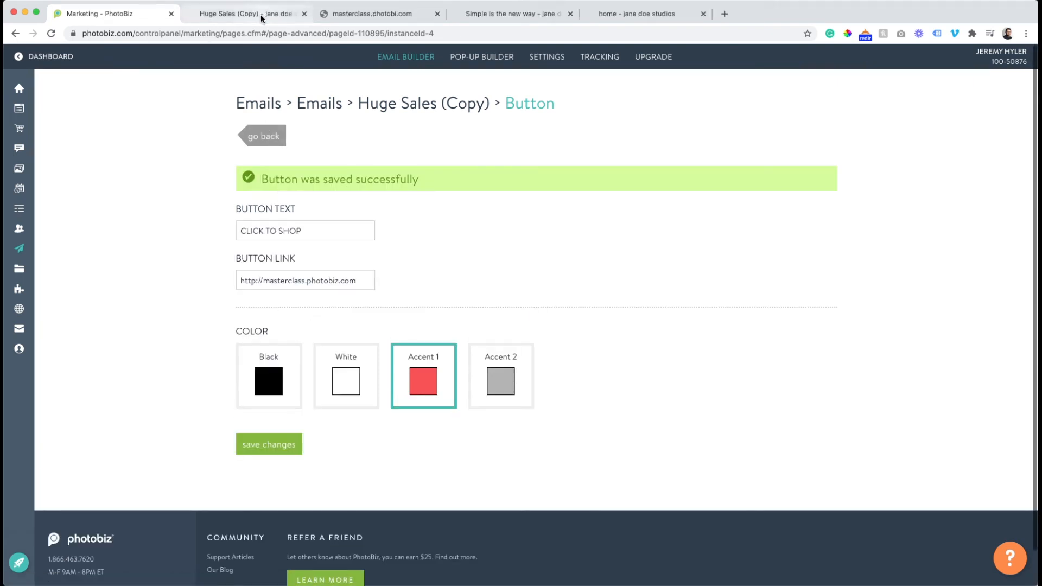
Test the "CLICK TO SHOP" button on the live Huge Sales email page, and return to the button settings.
left_click(246, 14)
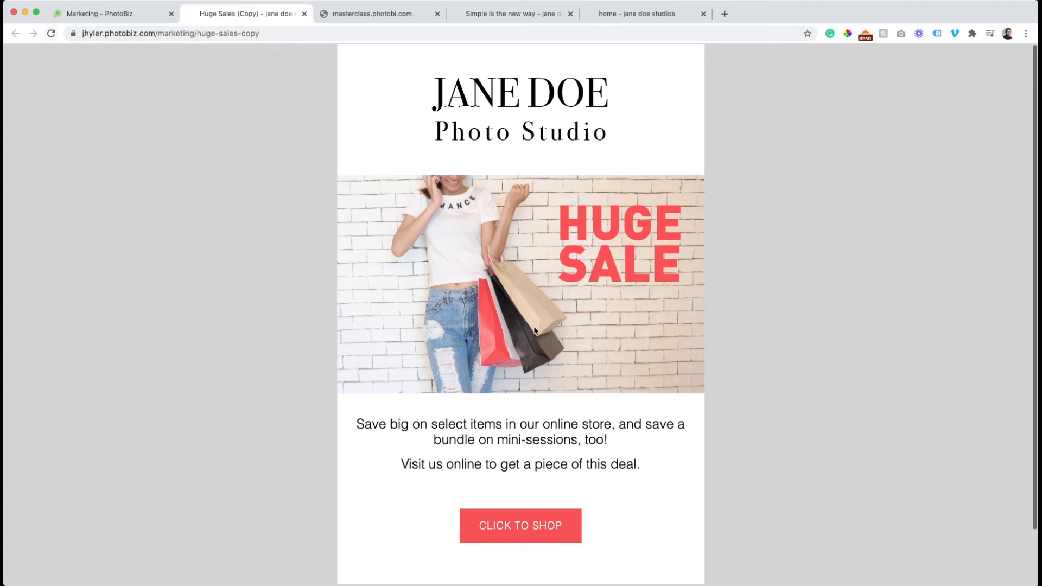
scroll(456, 351, "down", 3)
left_click(530, 462)
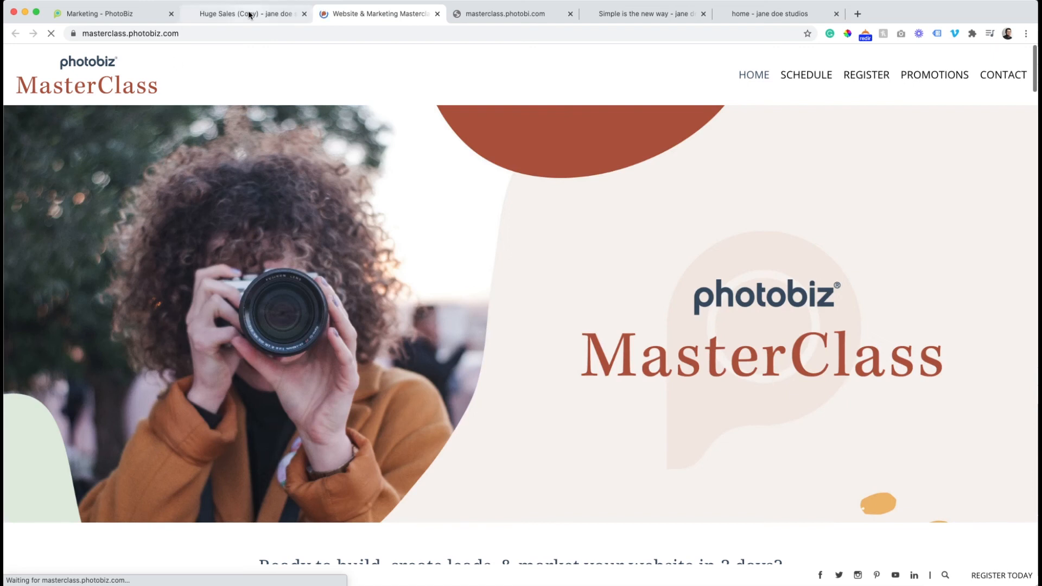
left_click(245, 13)
left_click(120, 13)
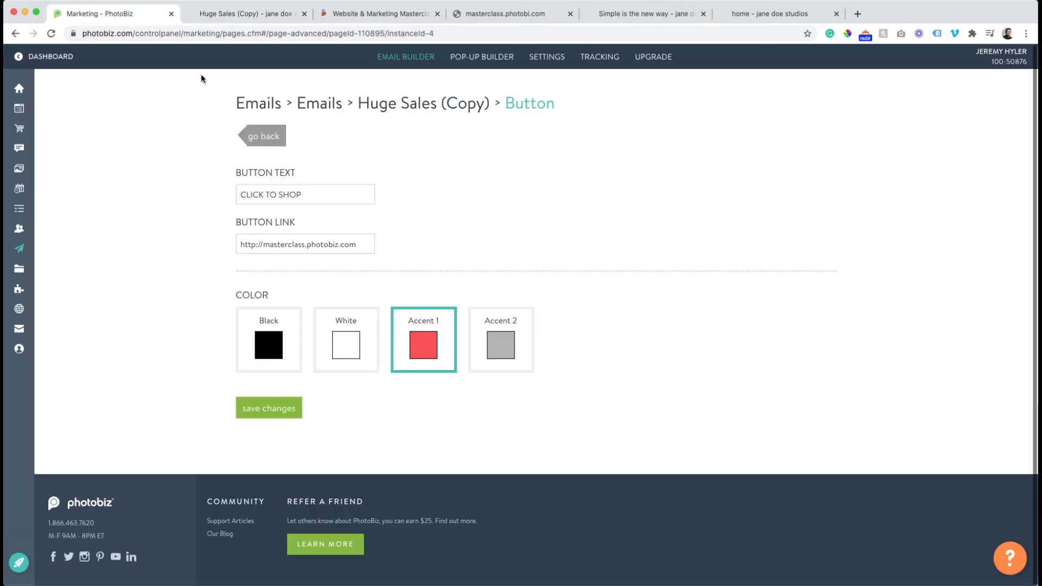
Return to the Huge Sales (Copy) email and open its recipient selection for sending.
left_click(254, 133)
scroll(463, 284, "up", 4)
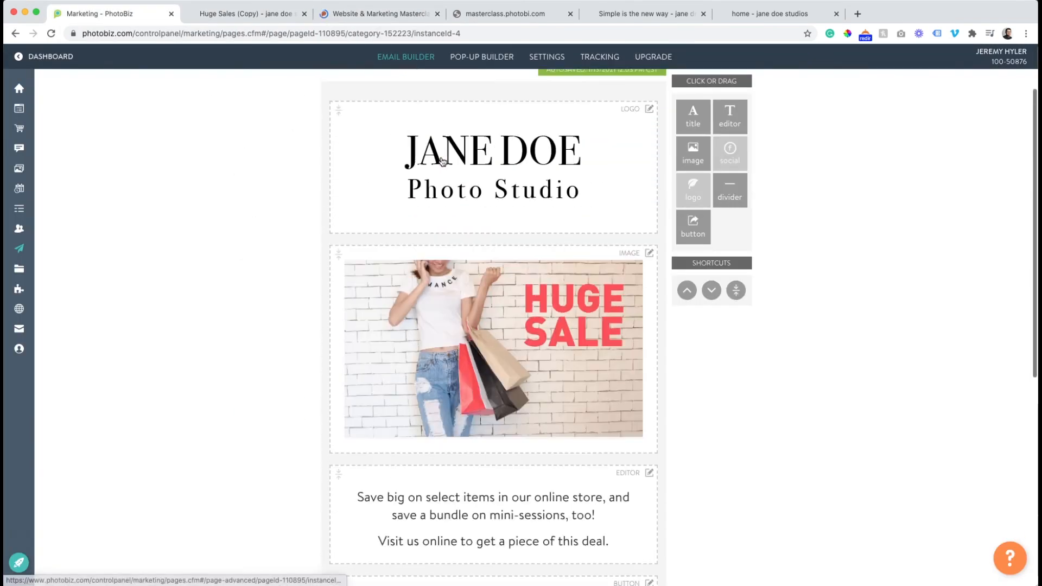
scroll(434, 177, "down", 2)
scroll(433, 174, "up", 2)
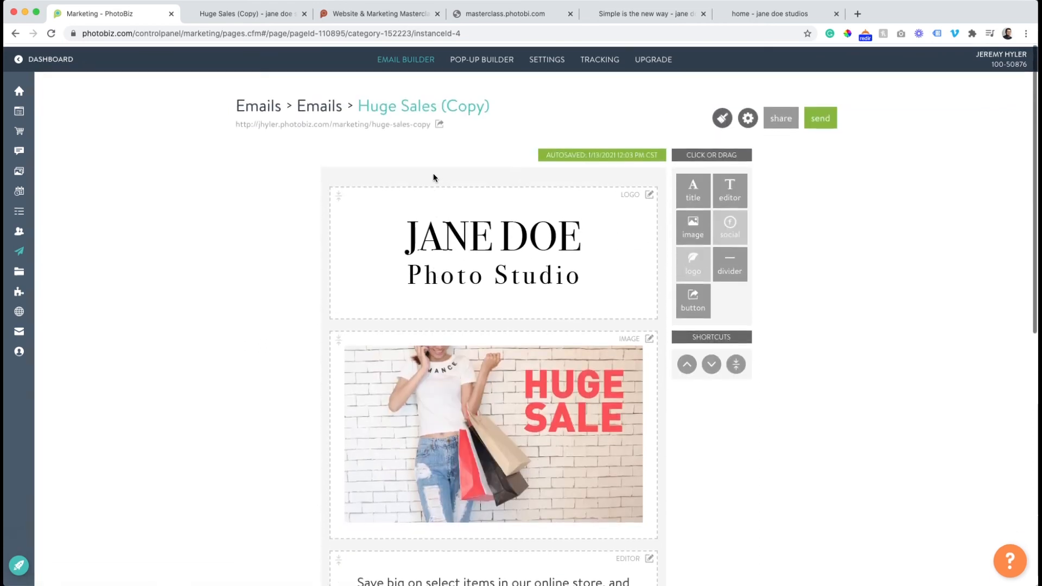
left_click(819, 116)
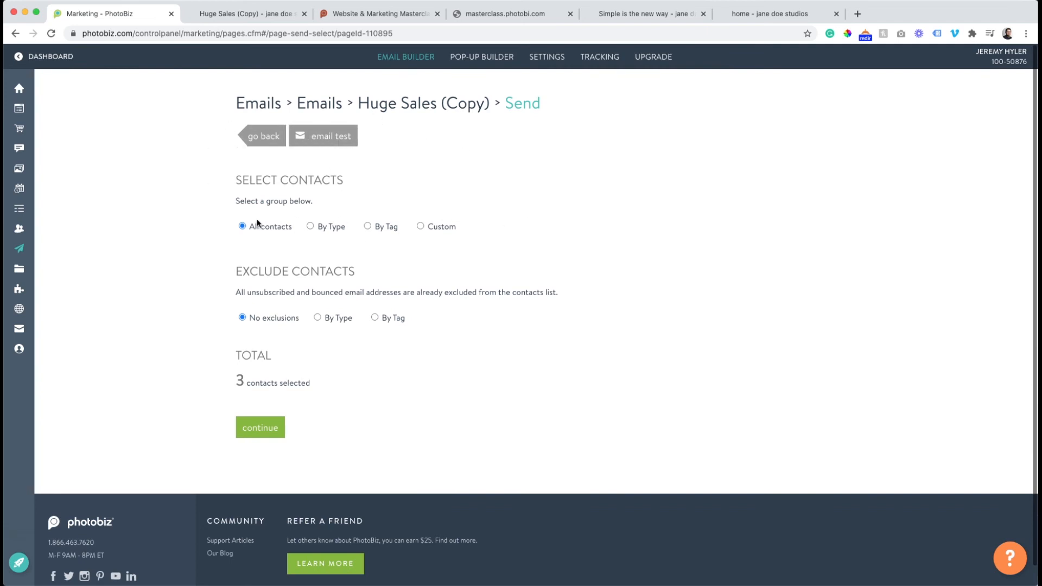
Try selecting the email's recipients by type, switching the Customers and Leads options.
left_click(310, 227)
left_click(314, 280)
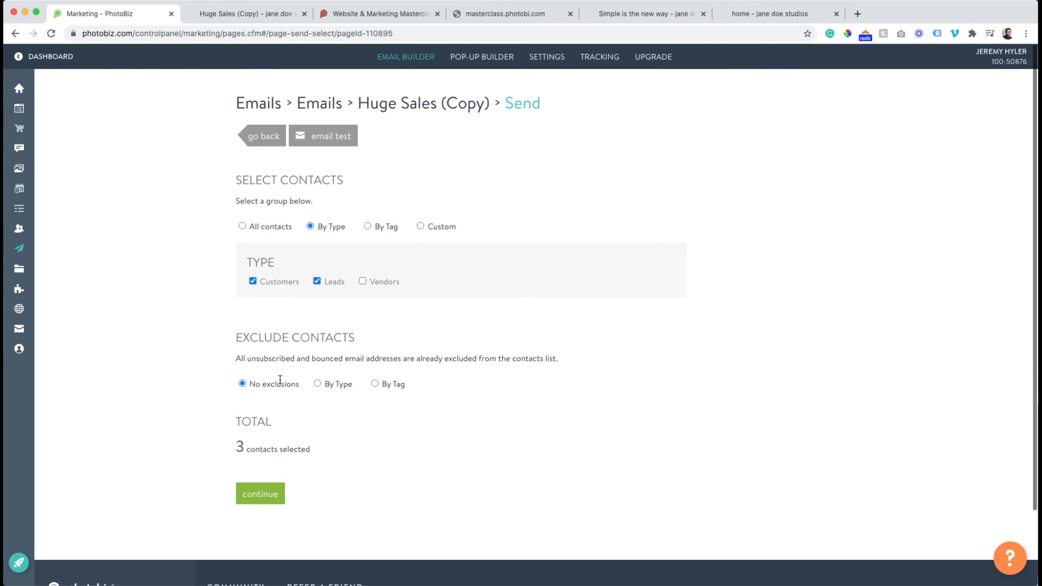
left_click(252, 281)
left_click(253, 281)
left_click(253, 281)
left_click(317, 281)
Switch the recipient selection to By Tag and try the Homepage contact, gallery form and pop up sign up newsletter tags one at a time.
left_click(368, 226)
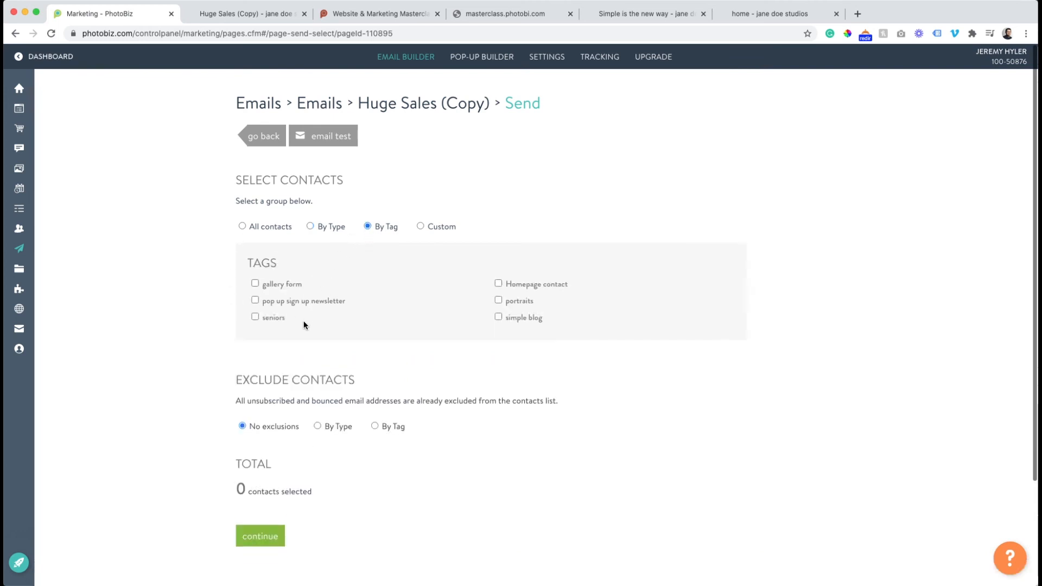
left_click(498, 284)
left_click(498, 284)
left_click(255, 284)
left_click(255, 284)
left_click(255, 300)
left_click(255, 301)
Select the contacts tagged seniors and Homepage contact as recipients and continue to the sender info.
left_click(255, 318)
left_click(498, 284)
scroll(241, 291, "down", 2)
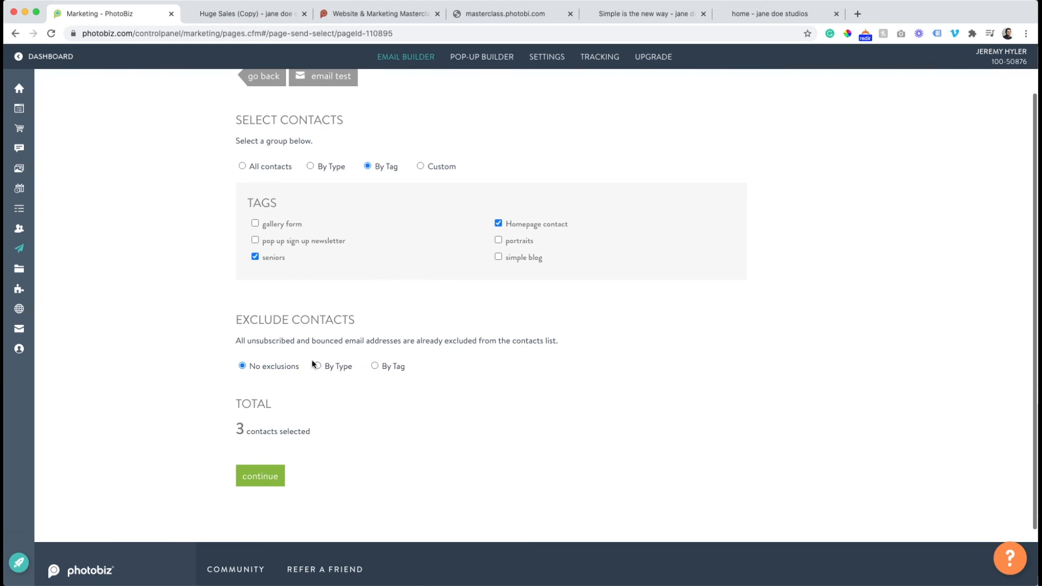
left_click(498, 240)
left_click(498, 240)
left_click(268, 474)
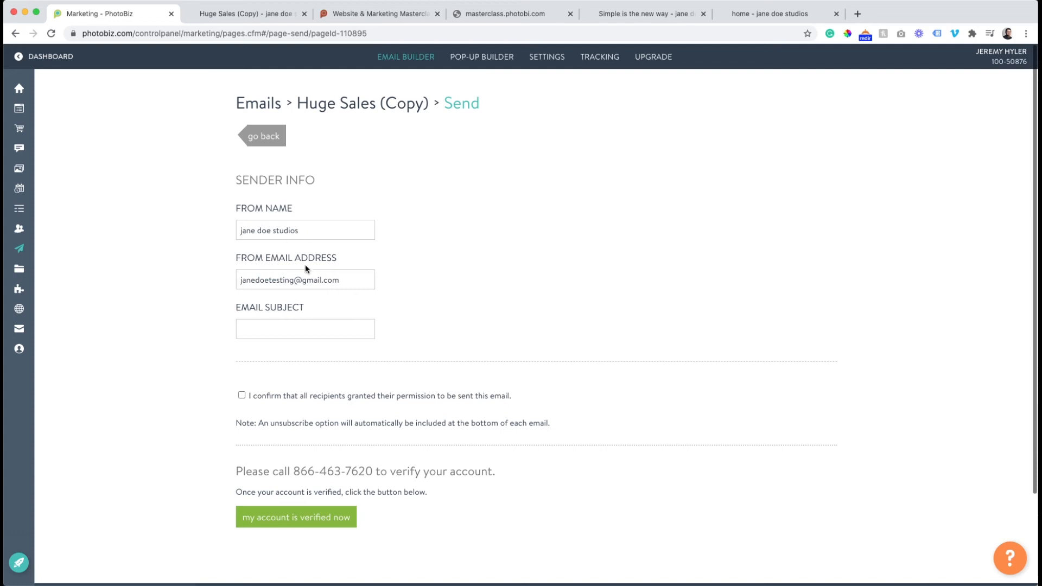
Review the sender info, permission confirmation and account verification sections, and go back to the Huge Sales (Copy) email.
scroll(270, 323, "down", 2)
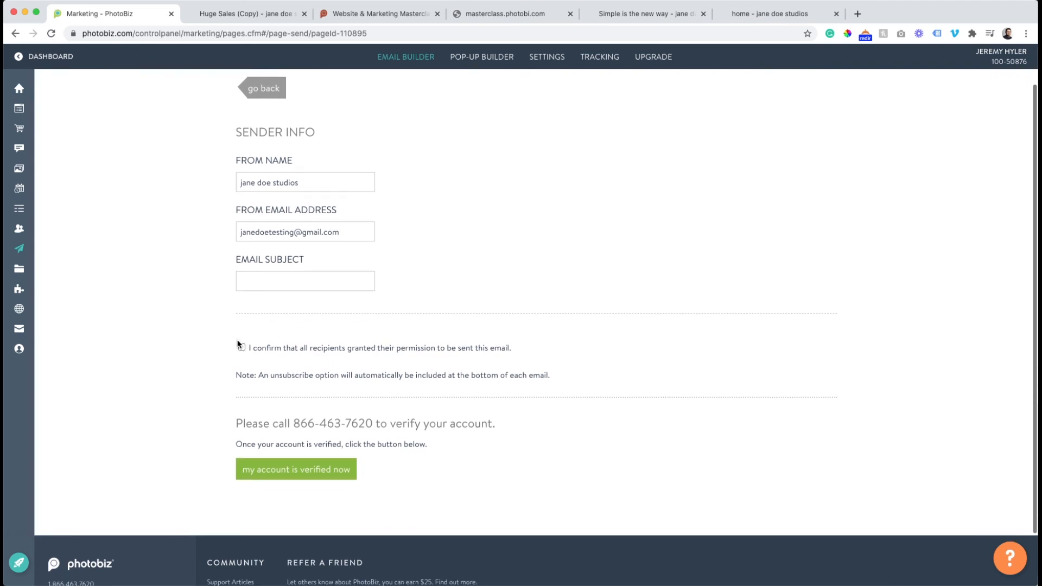
scroll(241, 350, "up", 2)
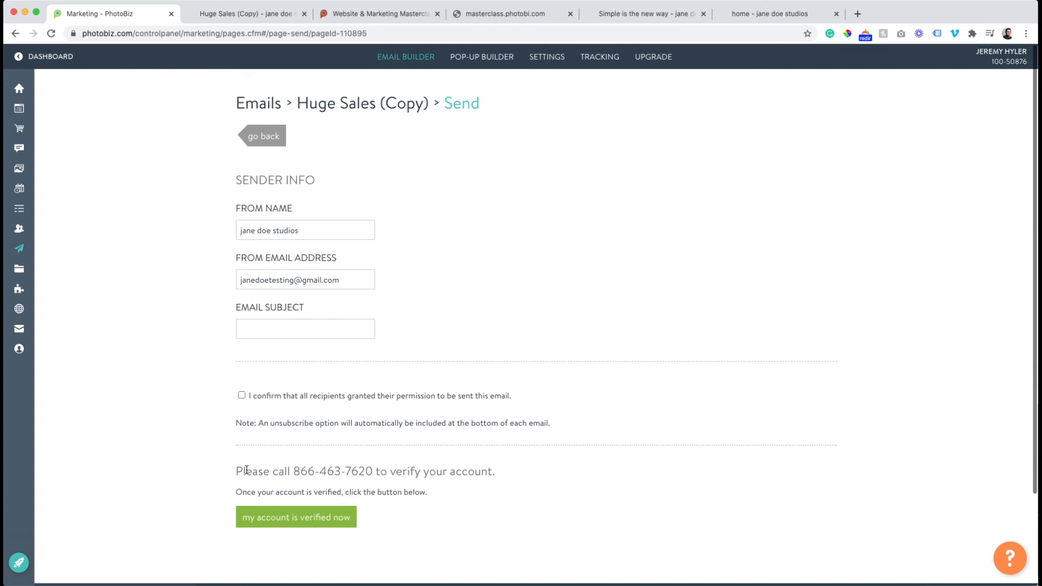
scroll(316, 452, "down", 1)
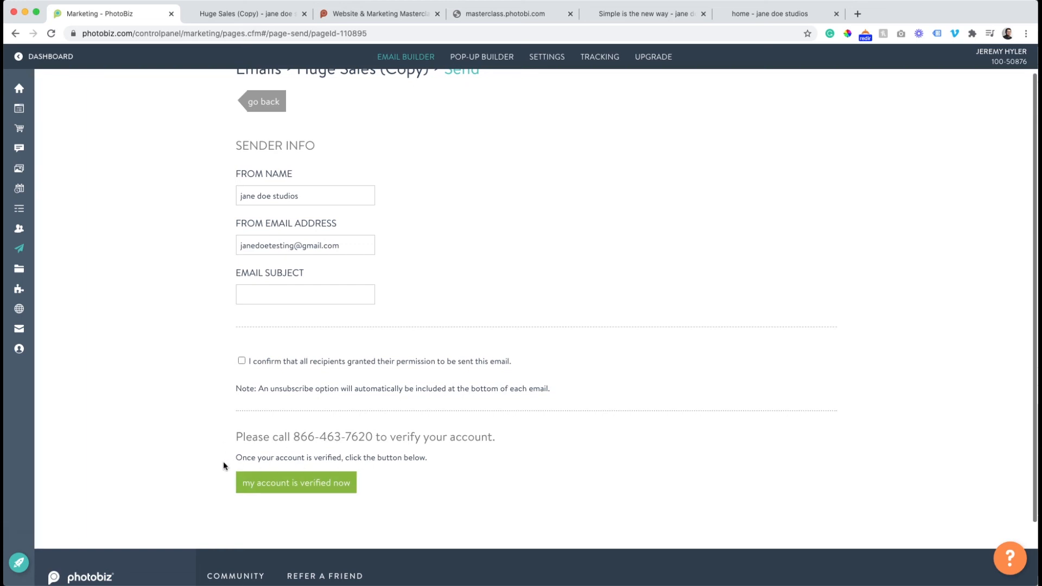
scroll(260, 242, "up", 1)
left_click(262, 136)
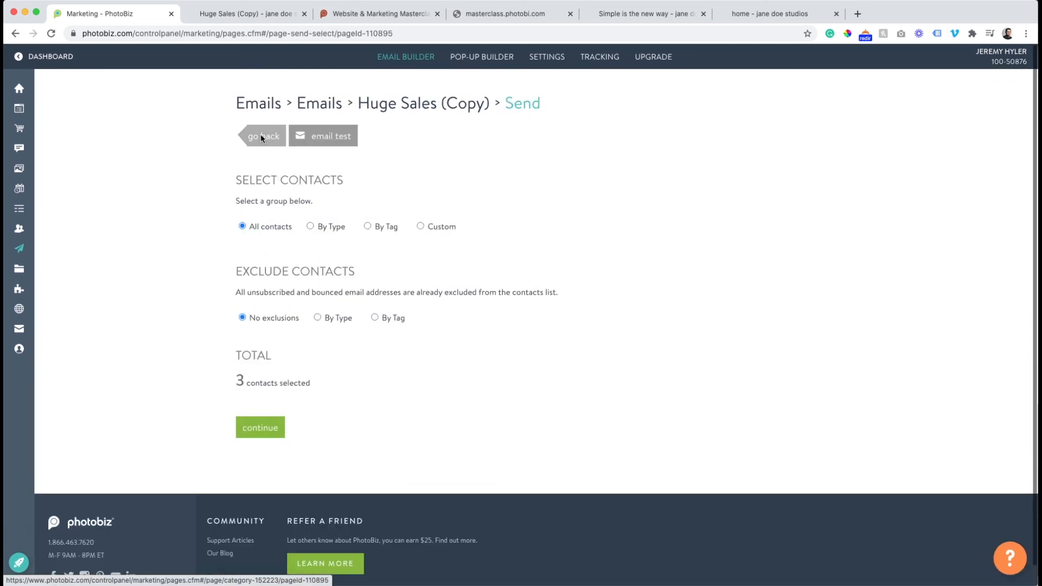
left_click(279, 134)
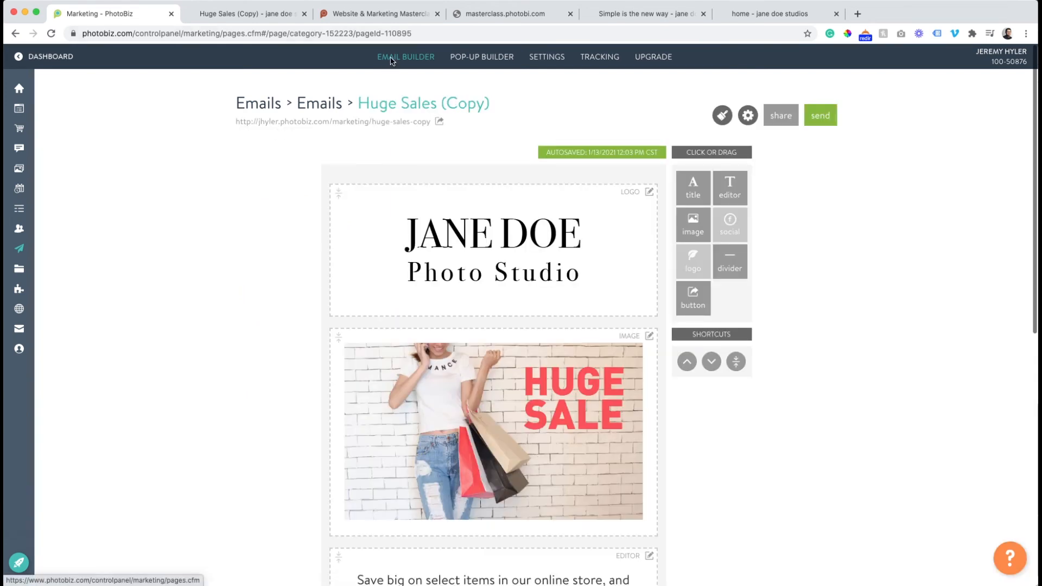
Go to the full contacts list and open the contact import page.
mouse_move(19, 270)
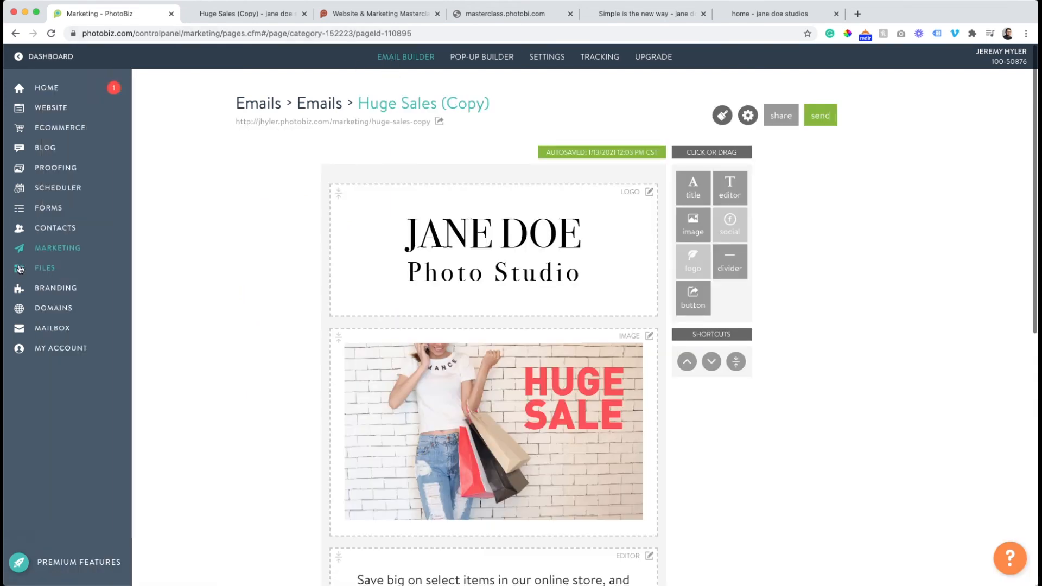
left_click(51, 229)
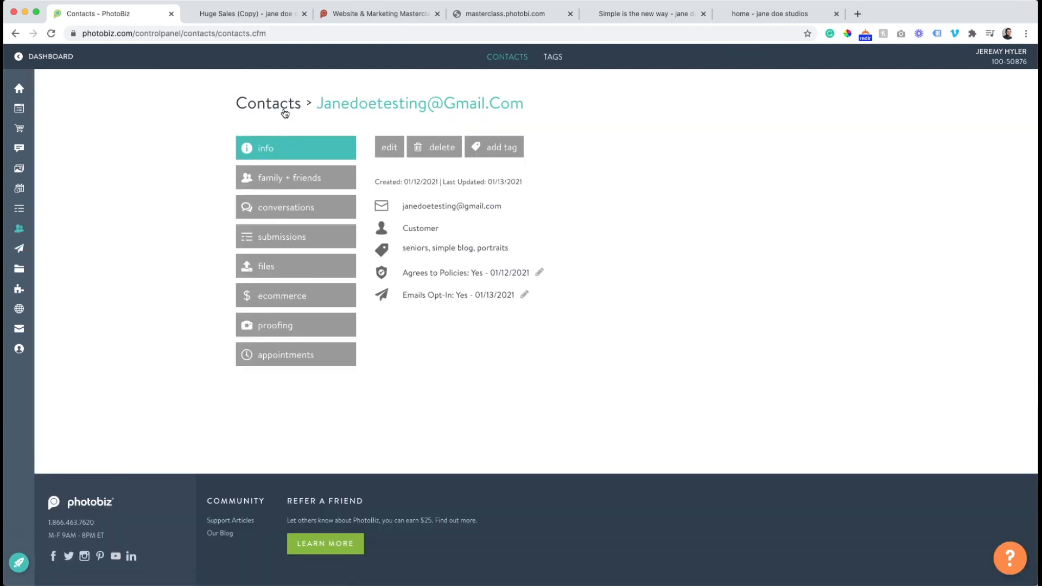
left_click(284, 113)
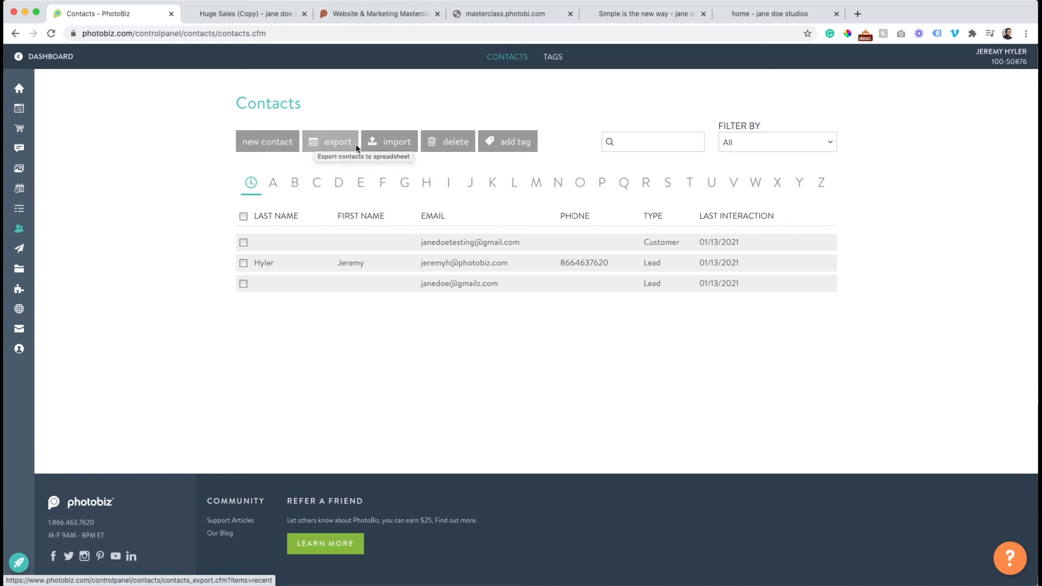
left_click(385, 143)
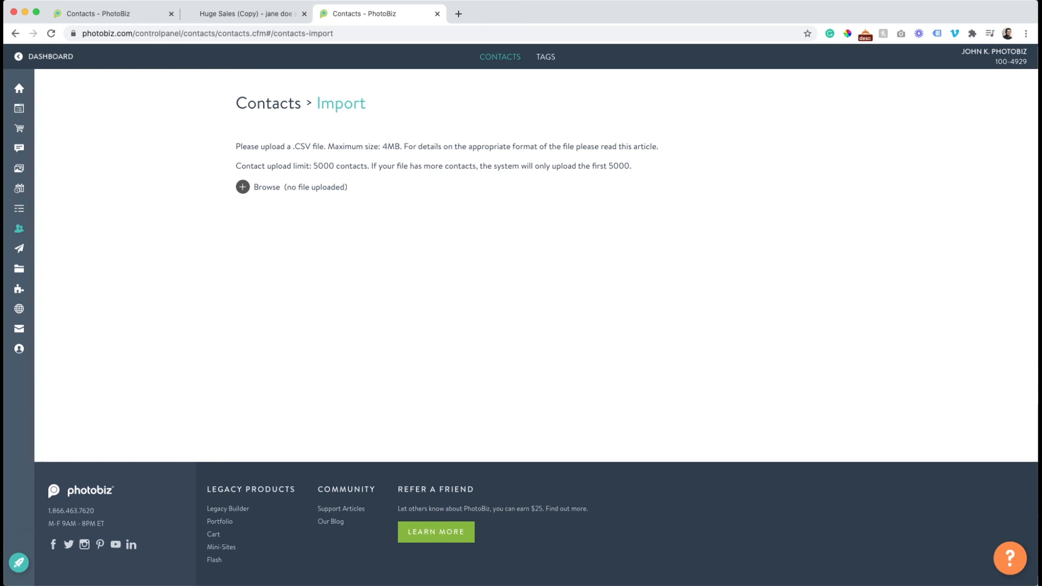
Upload Contacts_1_13_2021_1209PM.csv from Downloads as the import file and continue to the import preview.
key("super+Tab")
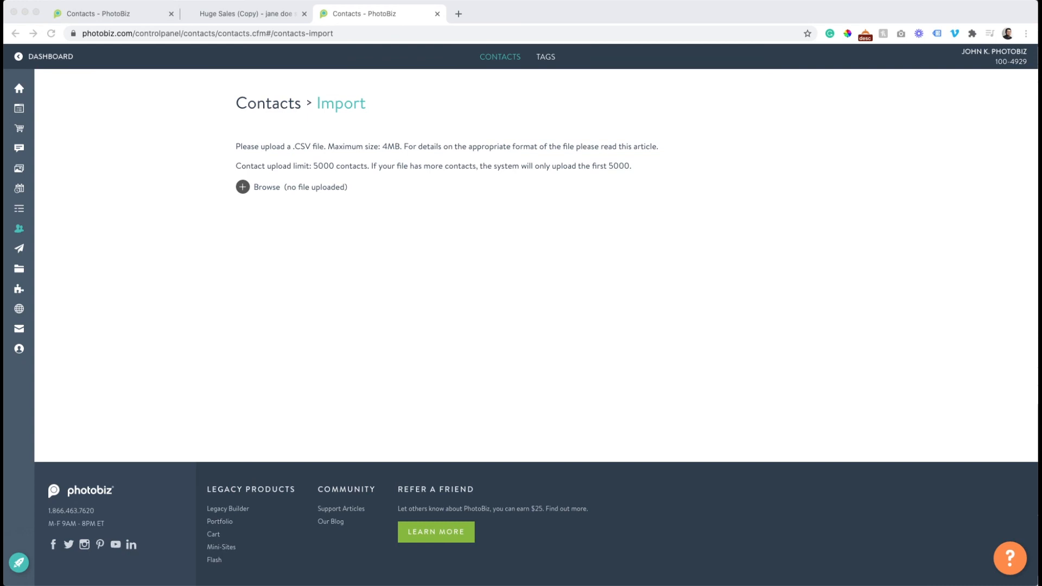
left_click(242, 188)
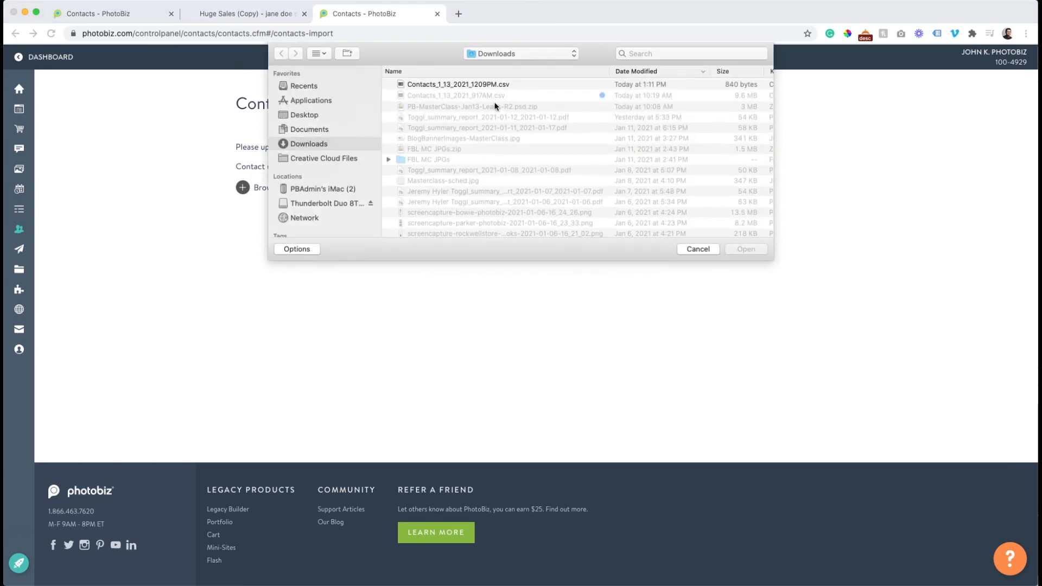
left_click(458, 85)
left_click(741, 249)
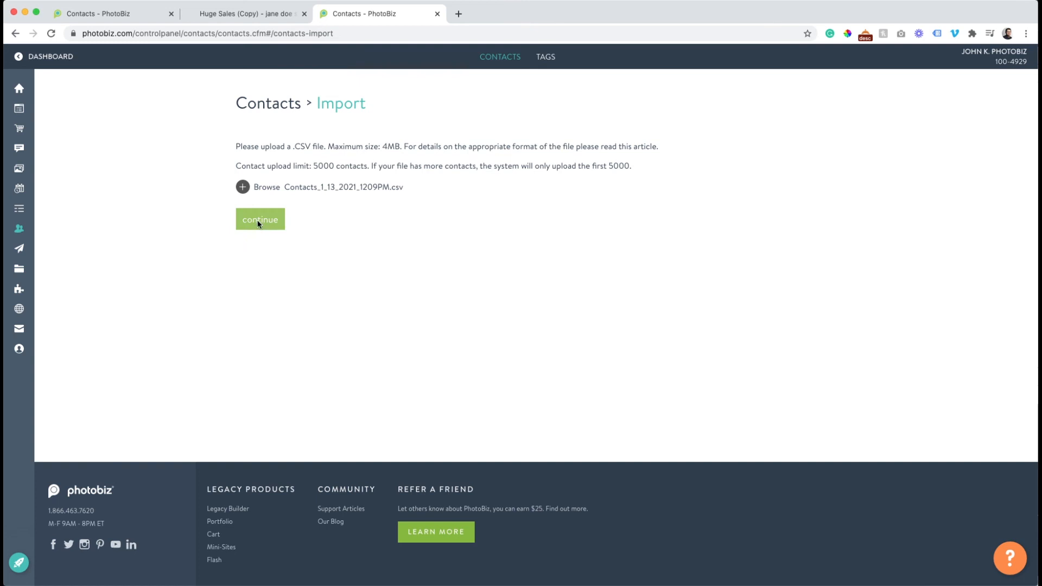
left_click(258, 224)
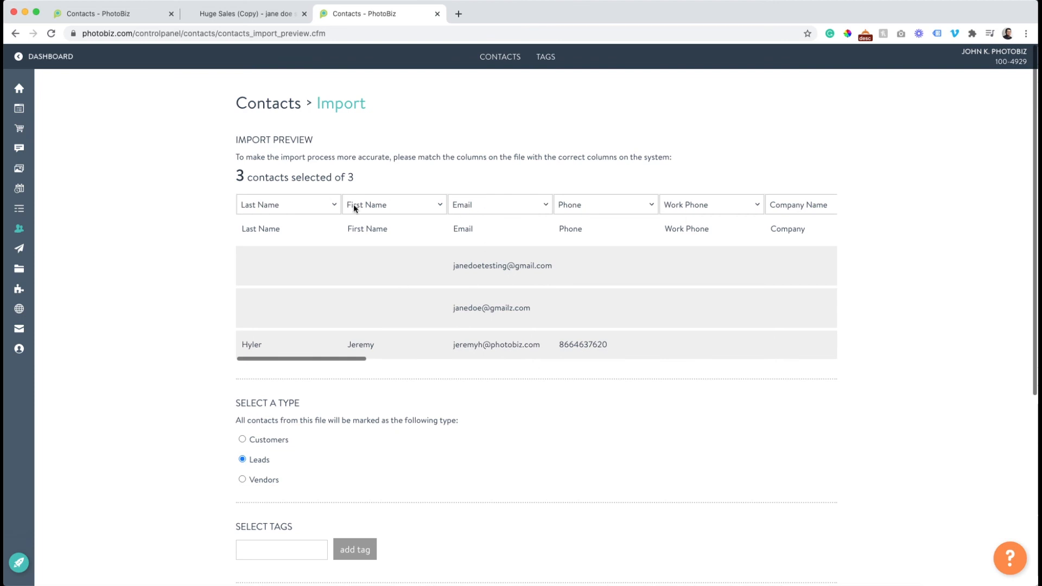
Examine how the file's columns are matched in the import preview, checking the import options for the Tags column.
scroll(811, 208, "right", 5)
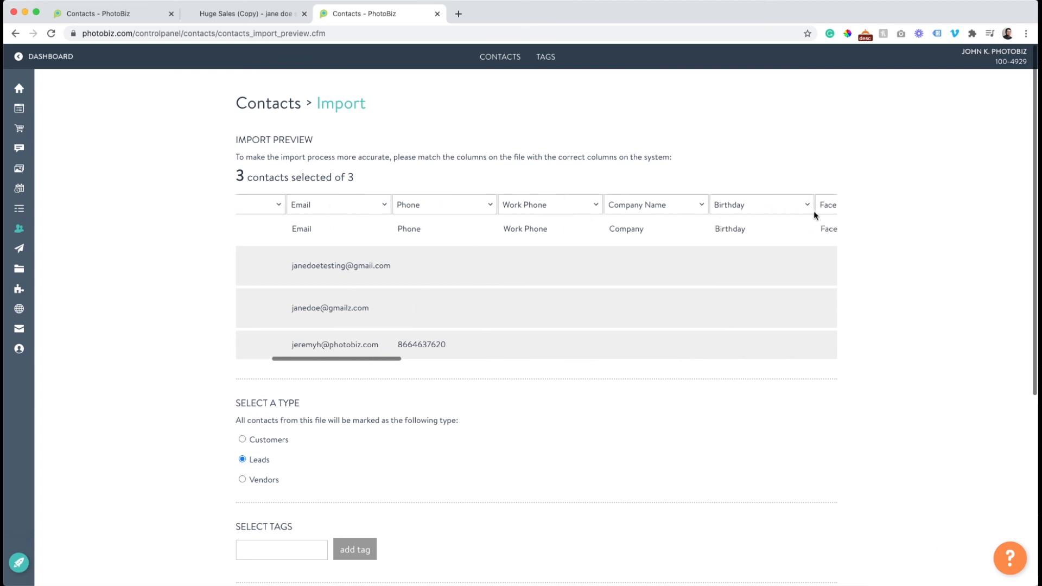
scroll(639, 204, "right", 5)
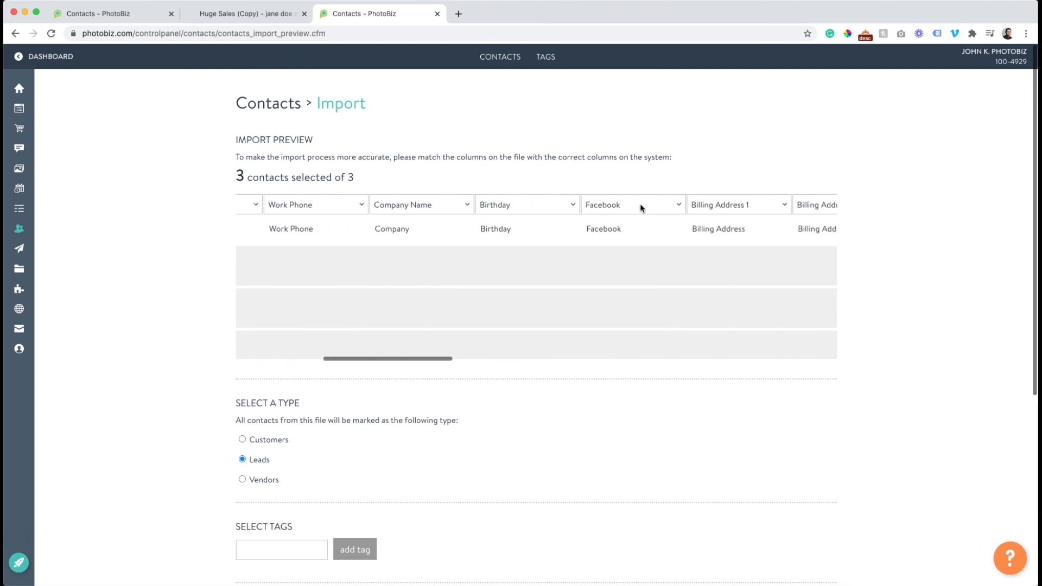
scroll(622, 211, "right", 5)
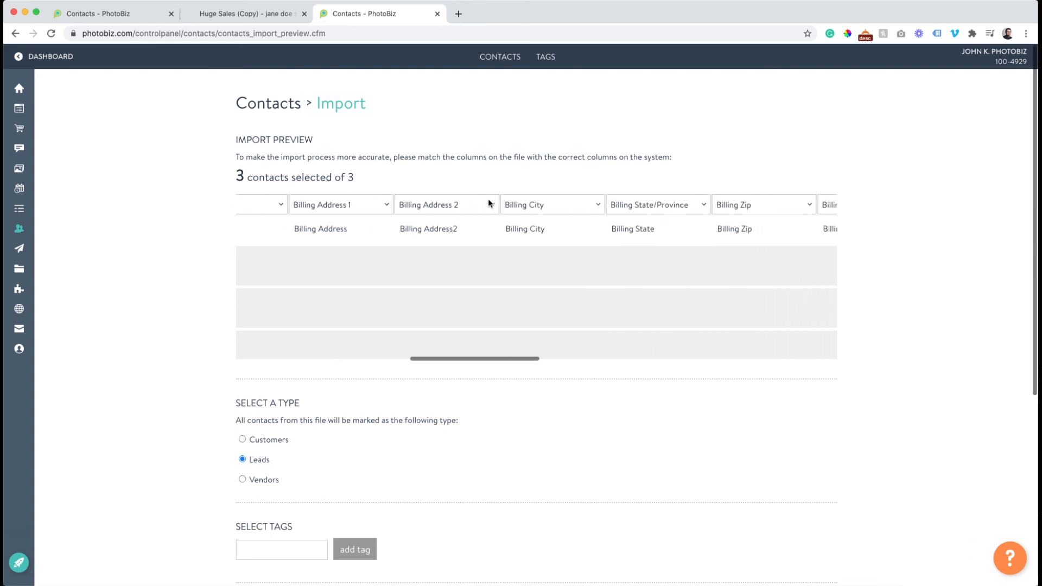
scroll(602, 264, "right", 12)
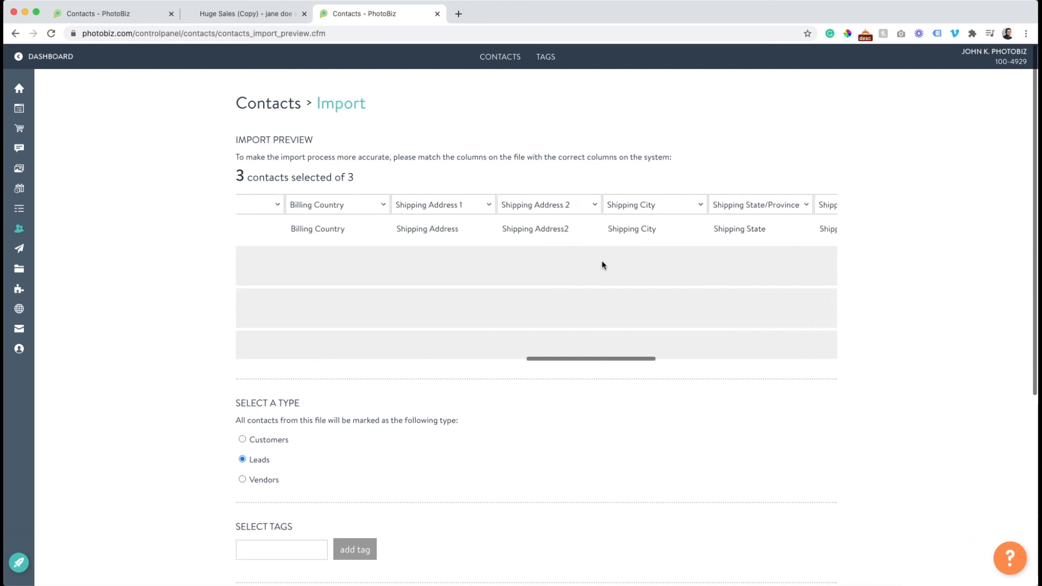
scroll(602, 264, "right", 7)
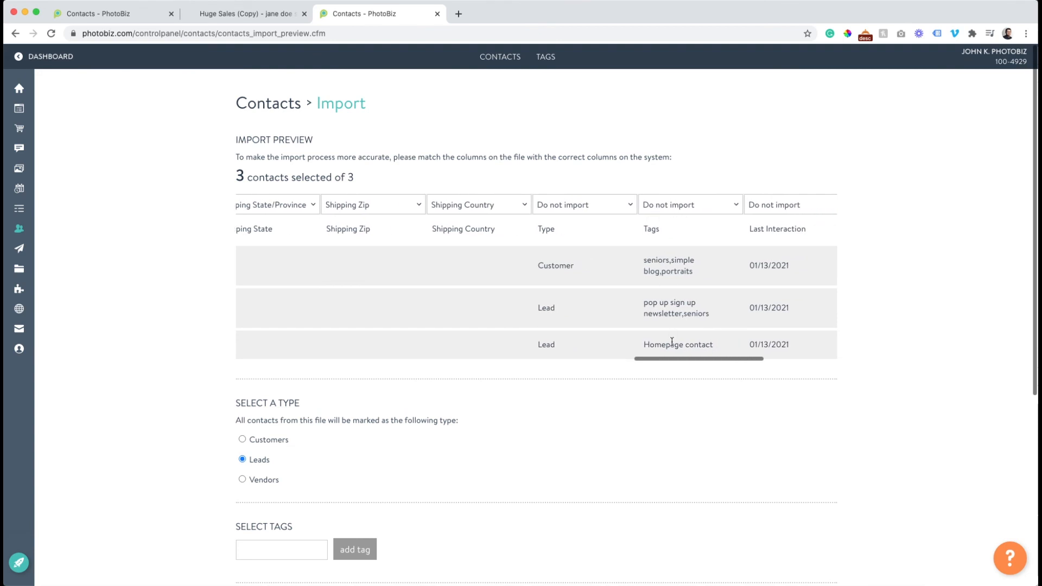
left_click(656, 201)
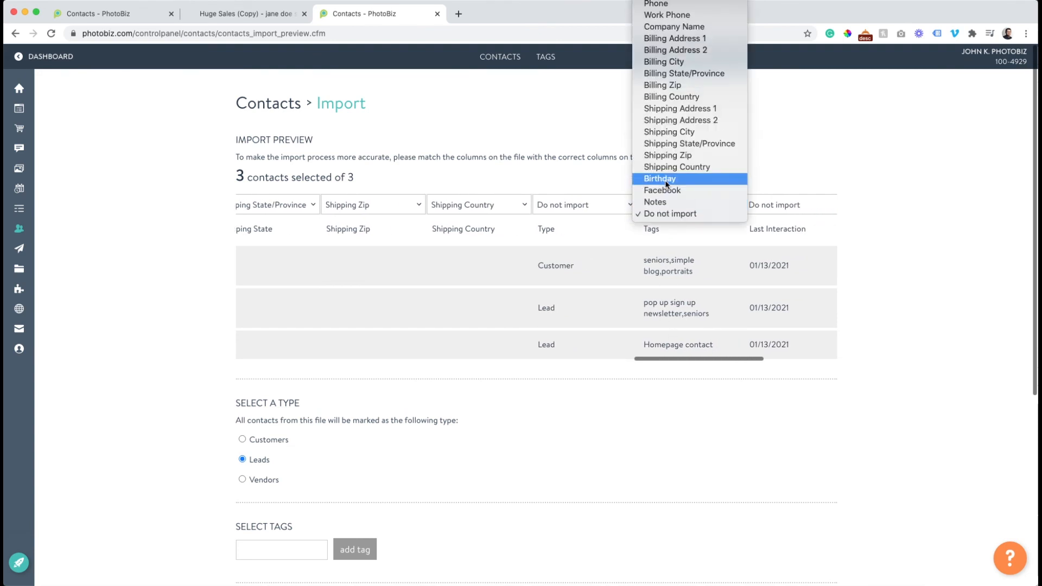
left_click(689, 213)
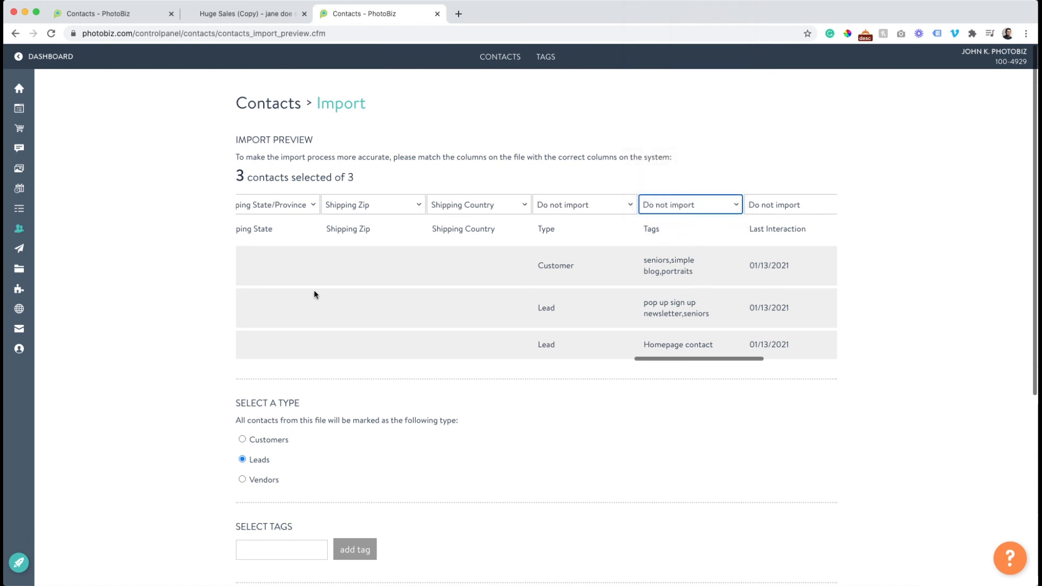
scroll(314, 294, "left", 15)
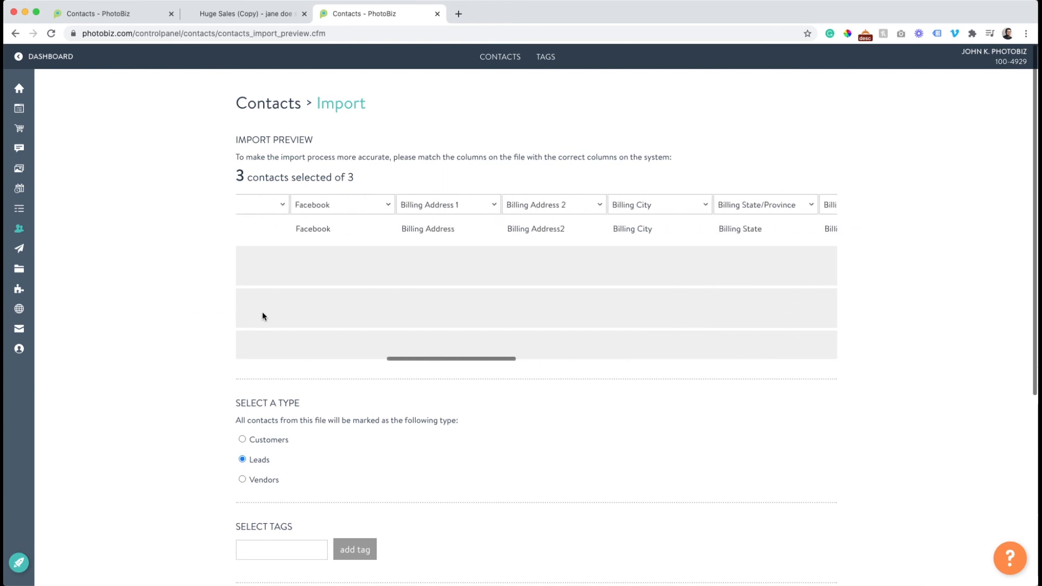
scroll(262, 317, "left", 10)
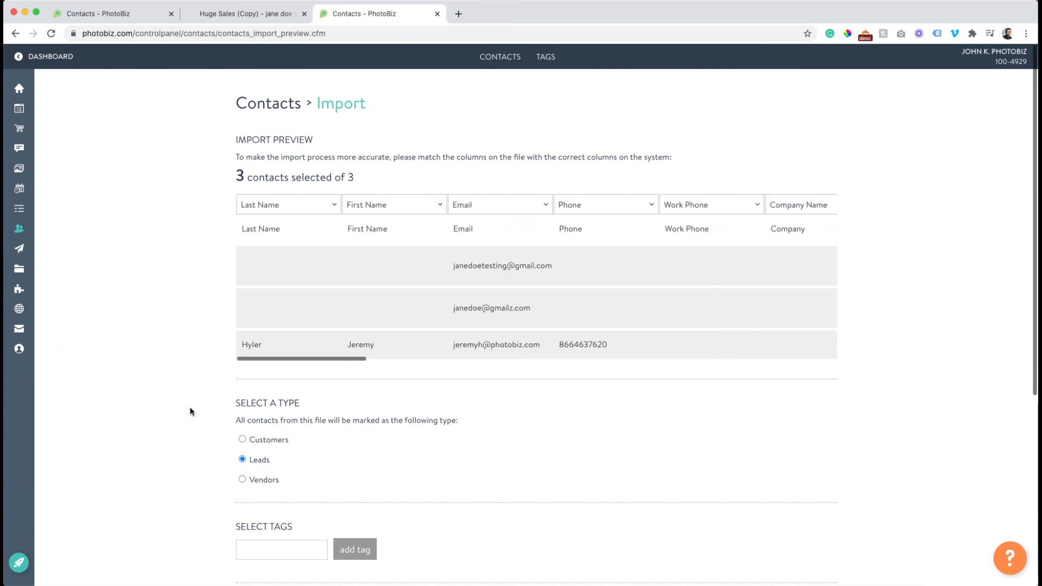
Keep the imported contacts' type as Leads and add the tag "For testing" to the import.
scroll(186, 381, "down", 3)
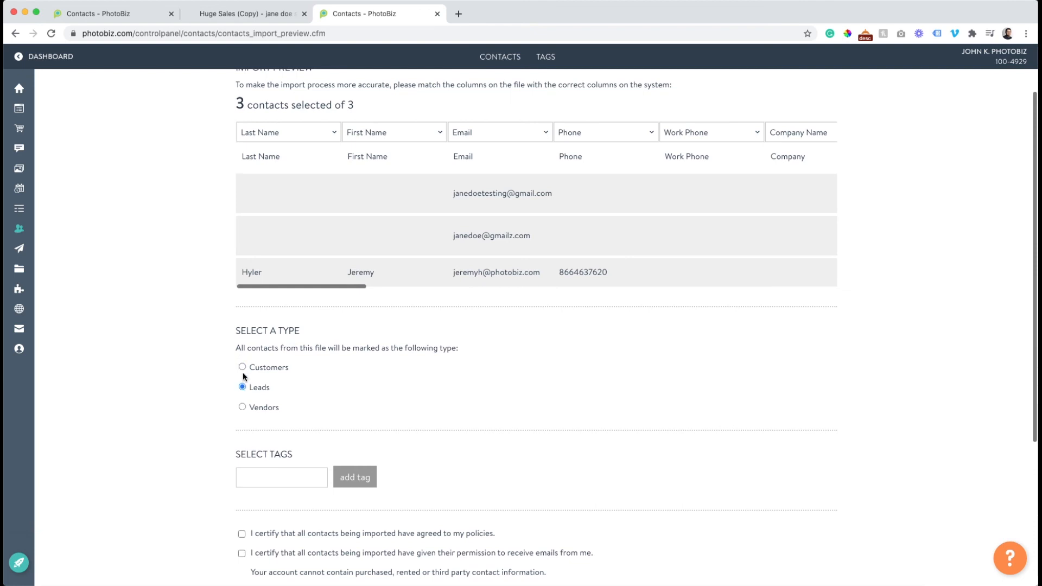
left_click(242, 387)
scroll(239, 383, "down", 3)
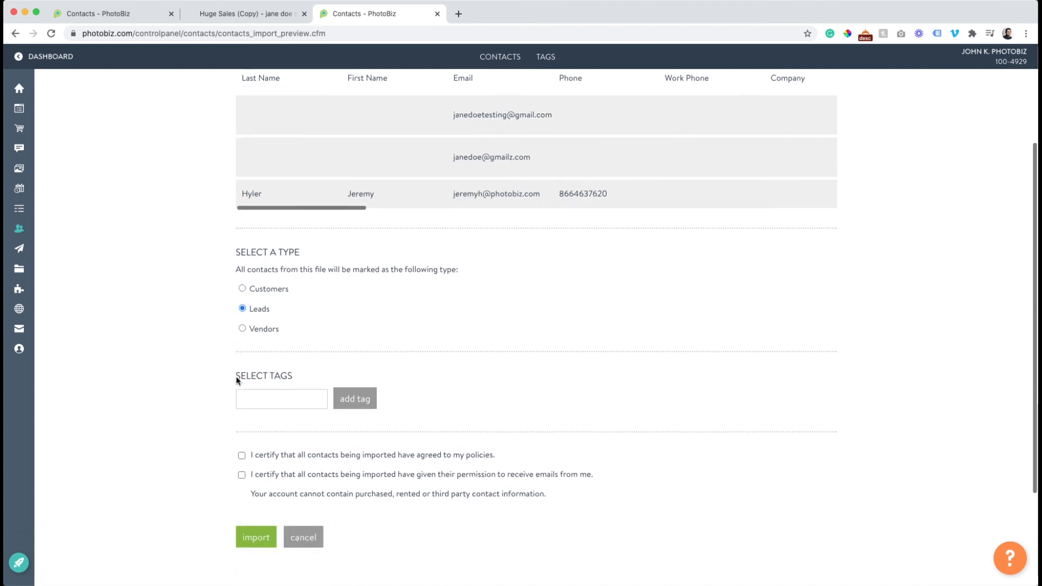
left_click(253, 385)
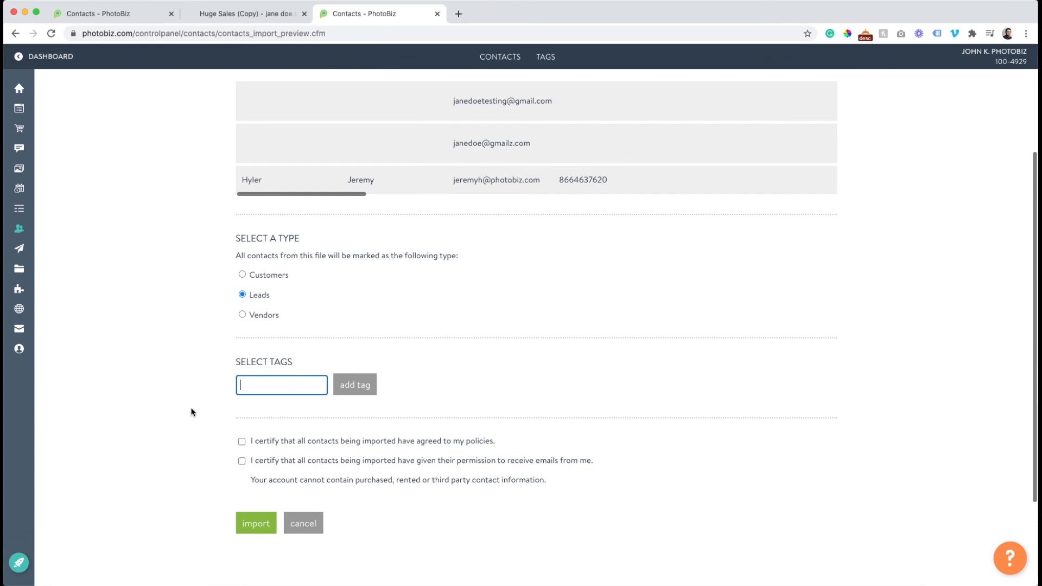
type("For testing")
left_click(357, 384)
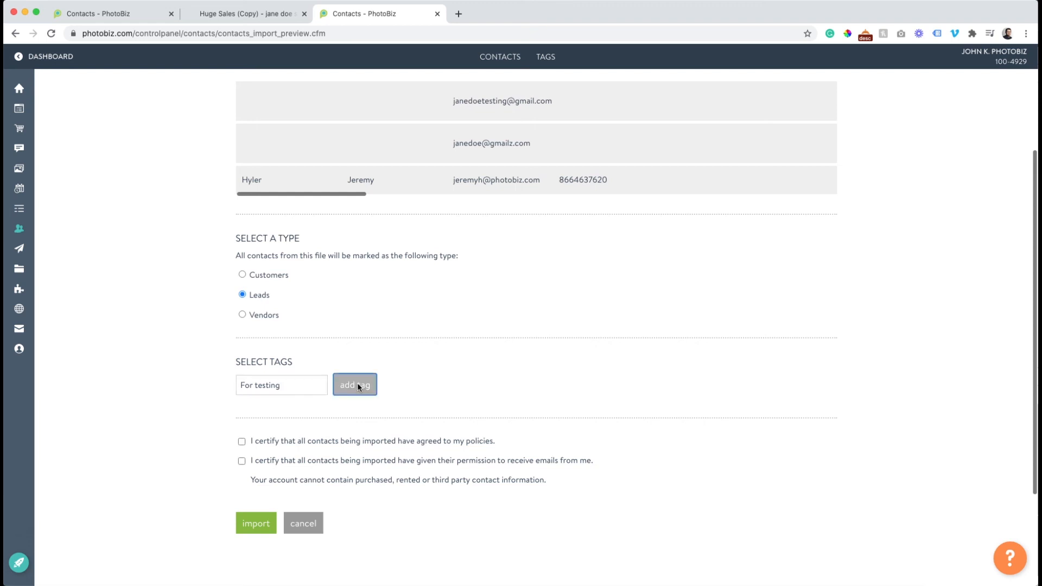
scroll(351, 314, "up", 5)
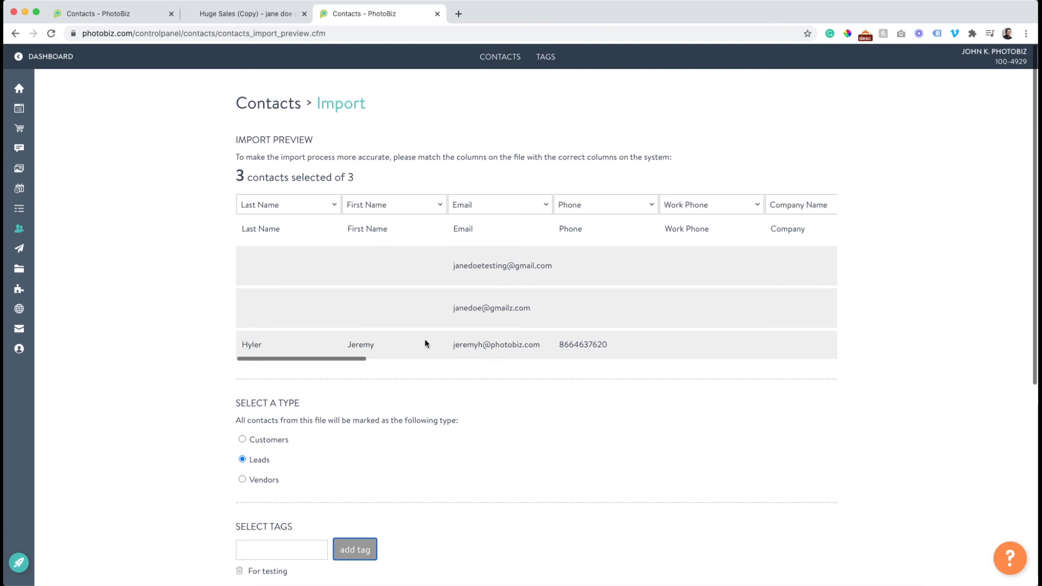
scroll(424, 342, "down", 3)
scroll(228, 434, "up", 3)
scroll(548, 309, "right", 5)
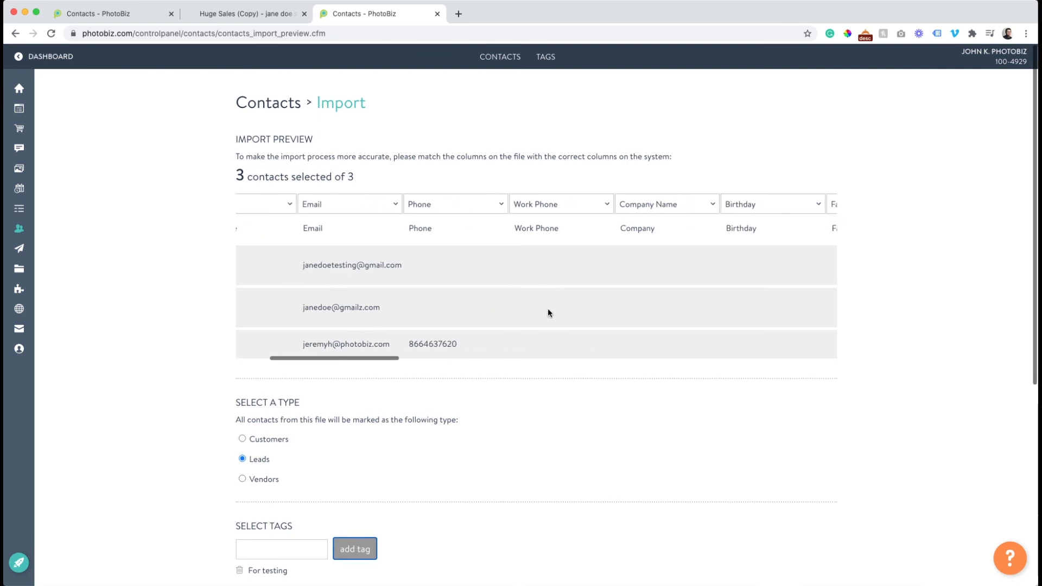
Certify that all imported contacts agreed to the policies and gave permission to receive emails, and review the import settings.
scroll(548, 309, "left", 5)
scroll(401, 317, "down", 3)
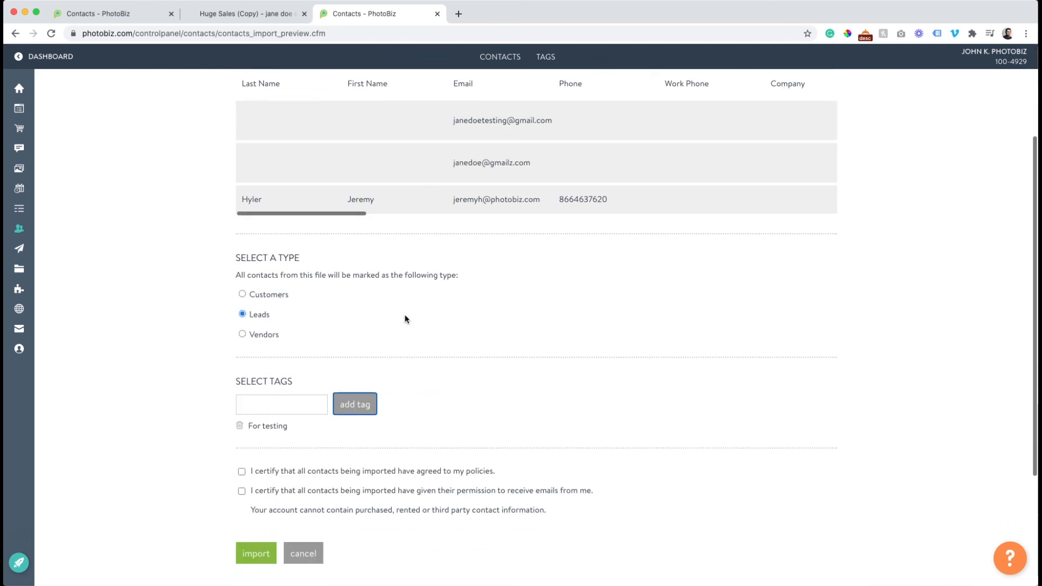
left_click(242, 449)
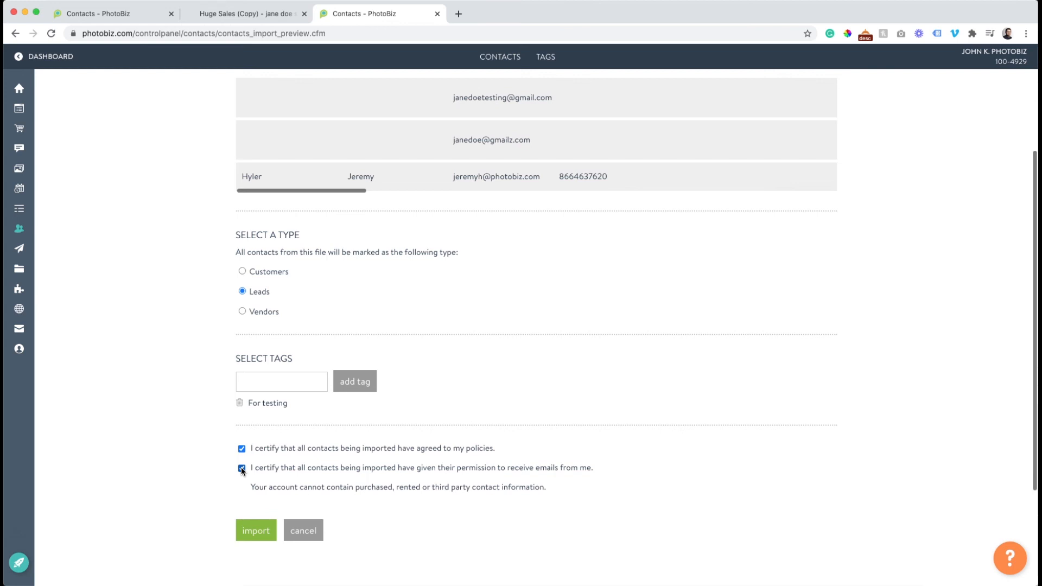
scroll(213, 458, "up", 3)
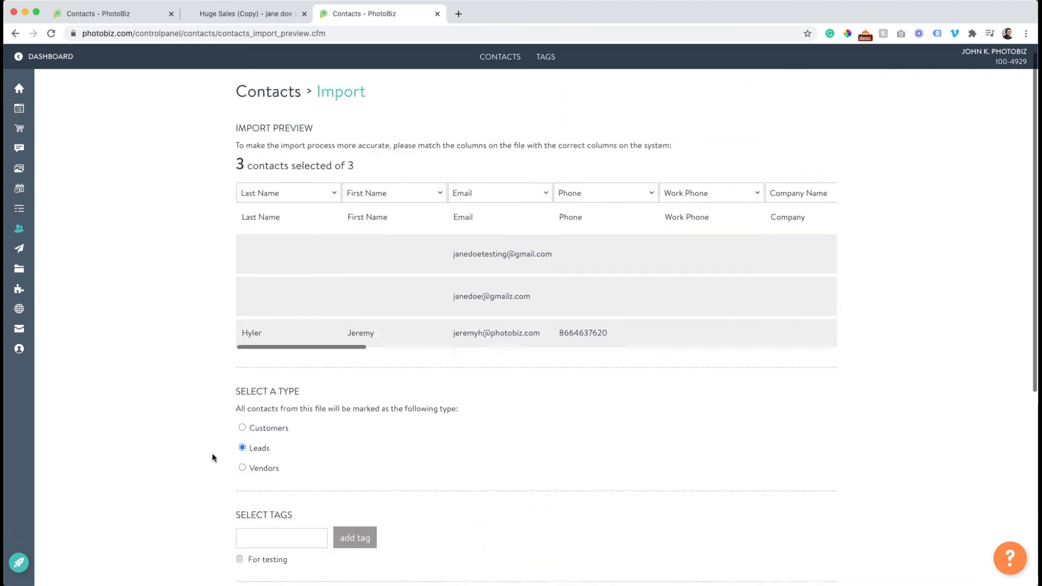
scroll(213, 457, "down", 3)
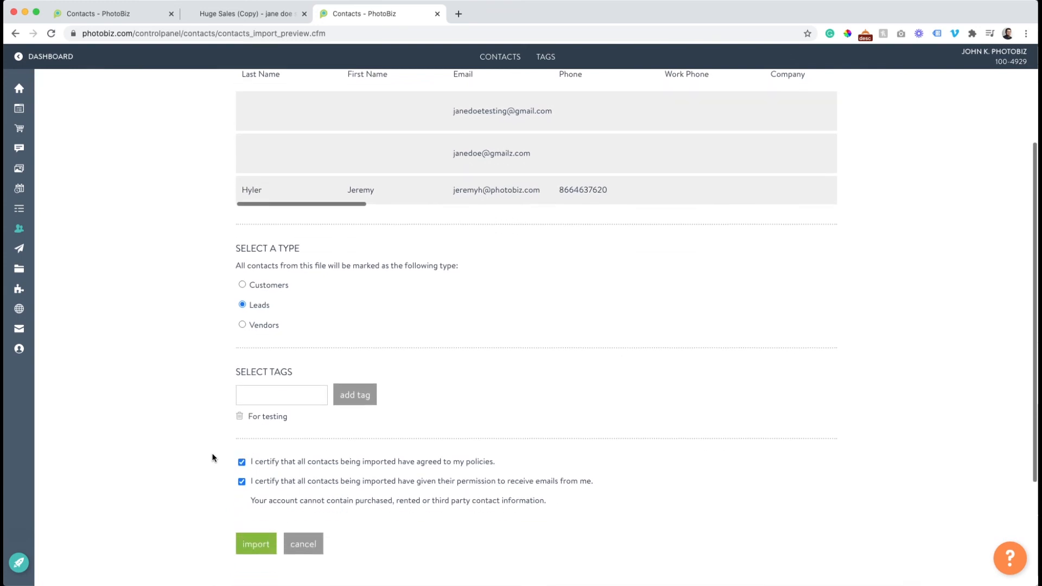
scroll(212, 457, "down", 1)
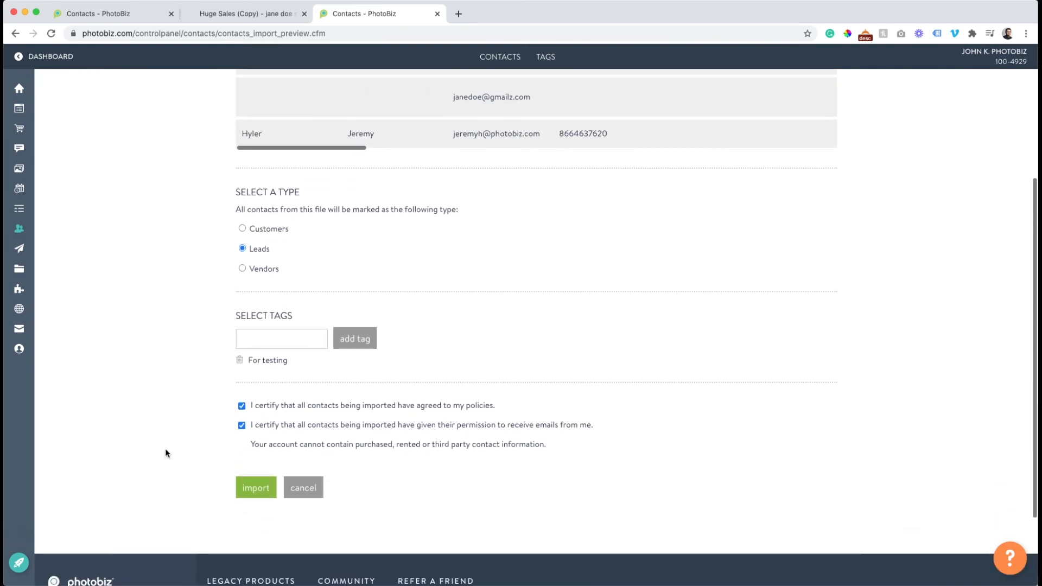
Run the contact import and view its summary.
left_click(251, 487)
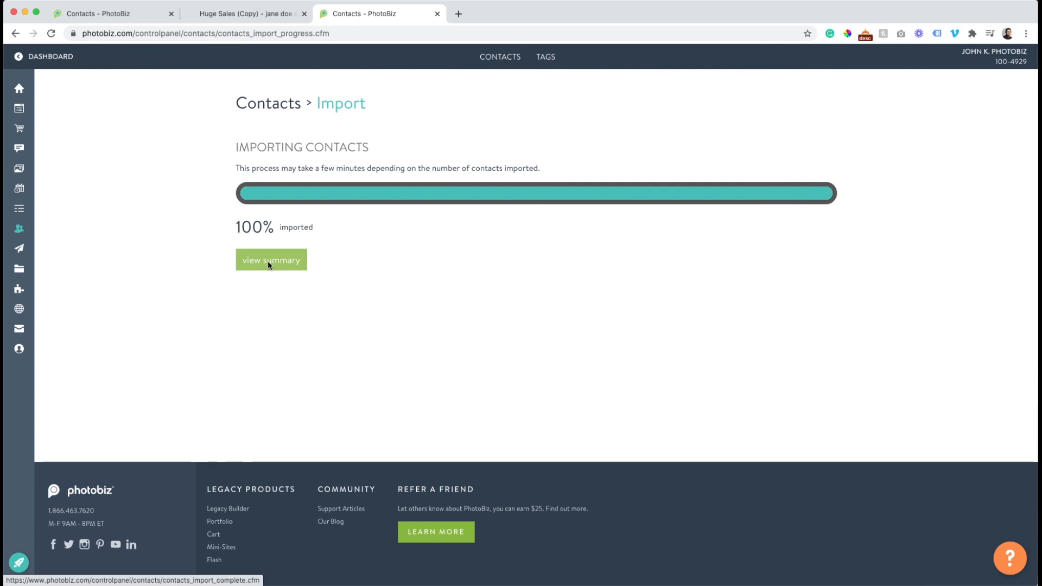
left_click(269, 263)
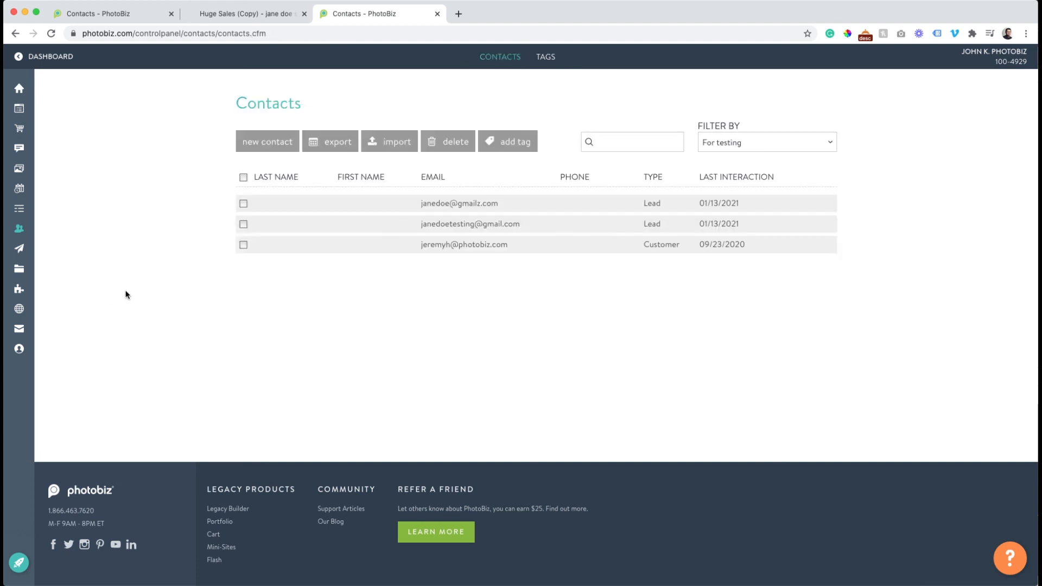
scroll(125, 291, "up", 1)
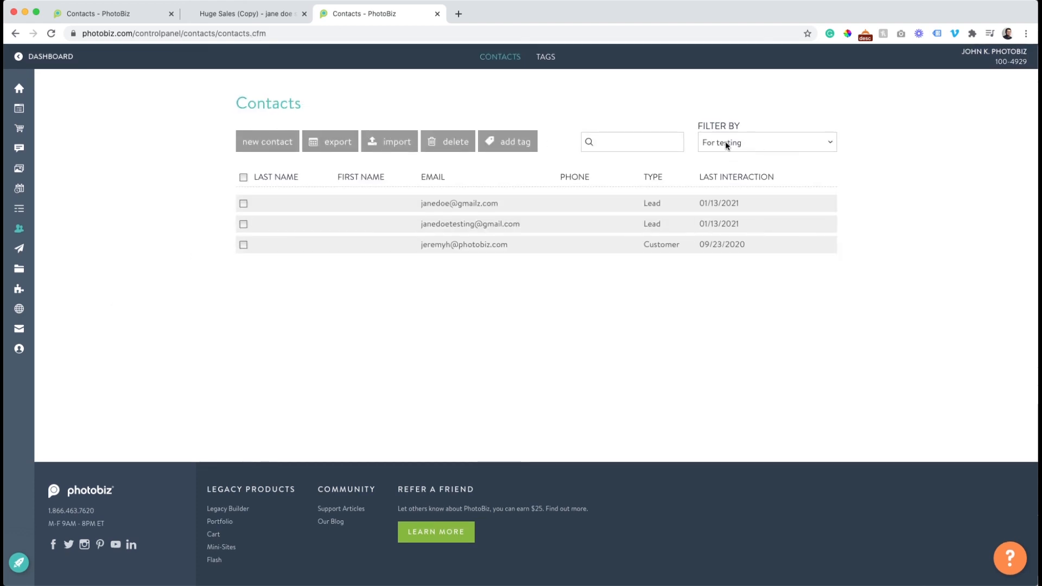